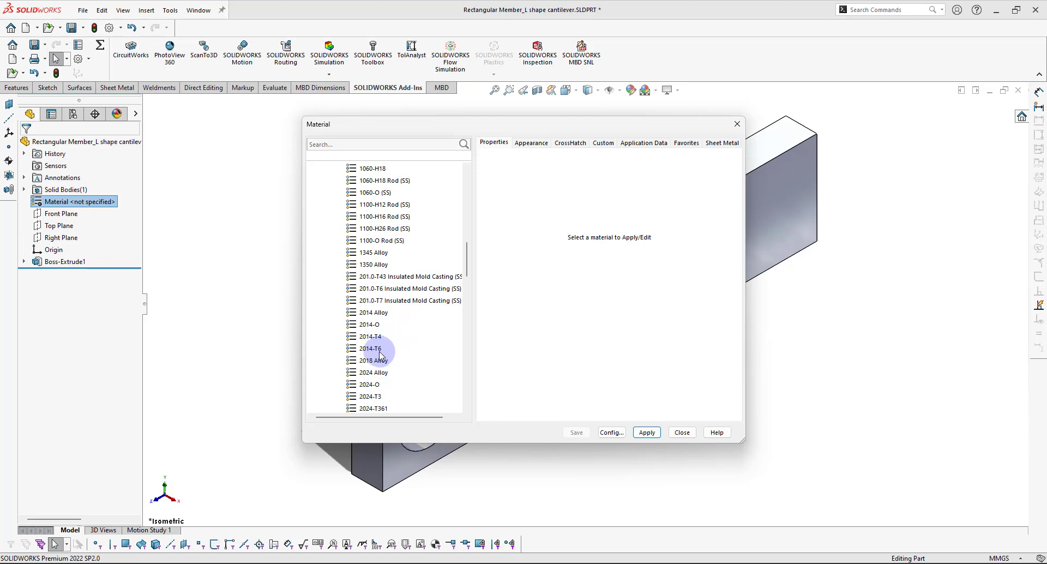
Apply 2014-T6 aluminium alloy to the rectangular member and return to isometric view
left_click(381, 348)
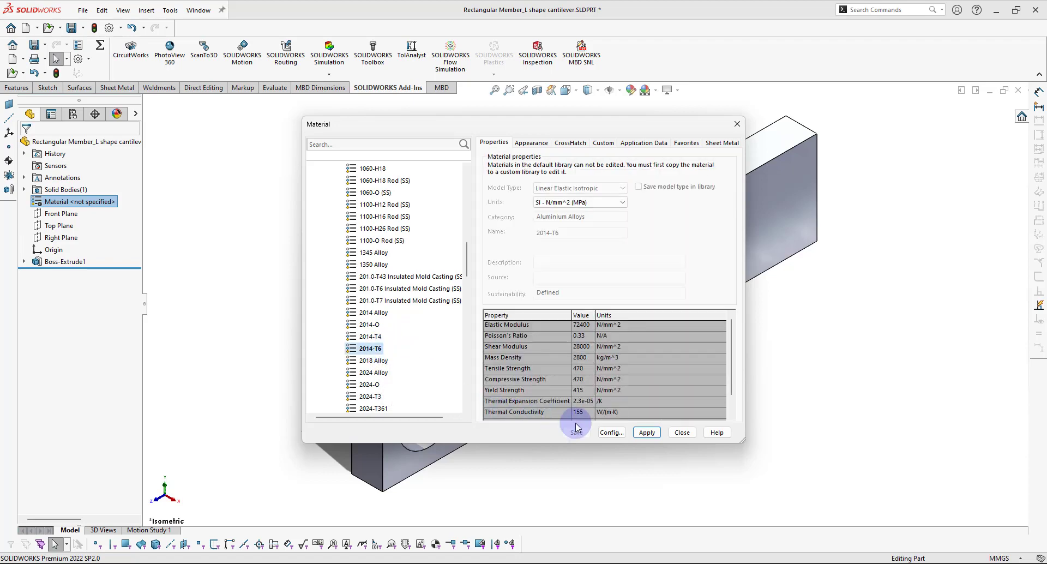
left_click(647, 432)
left_click(682, 432)
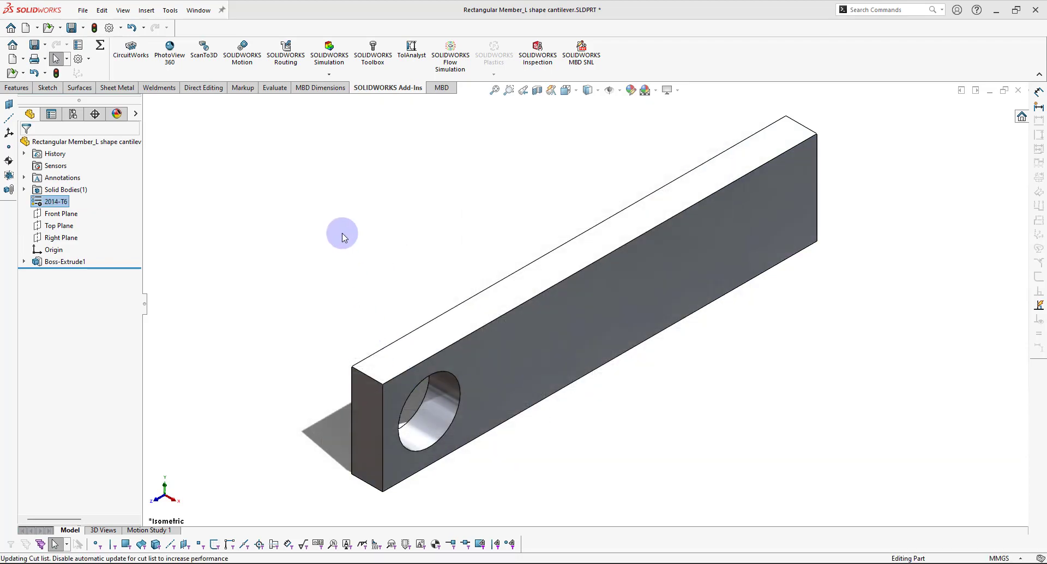
mouse_move(477, 243)
middle_mouse_down()
mouse_move(443, 175)
mouse_move(486, 239)
middle_mouse_up()
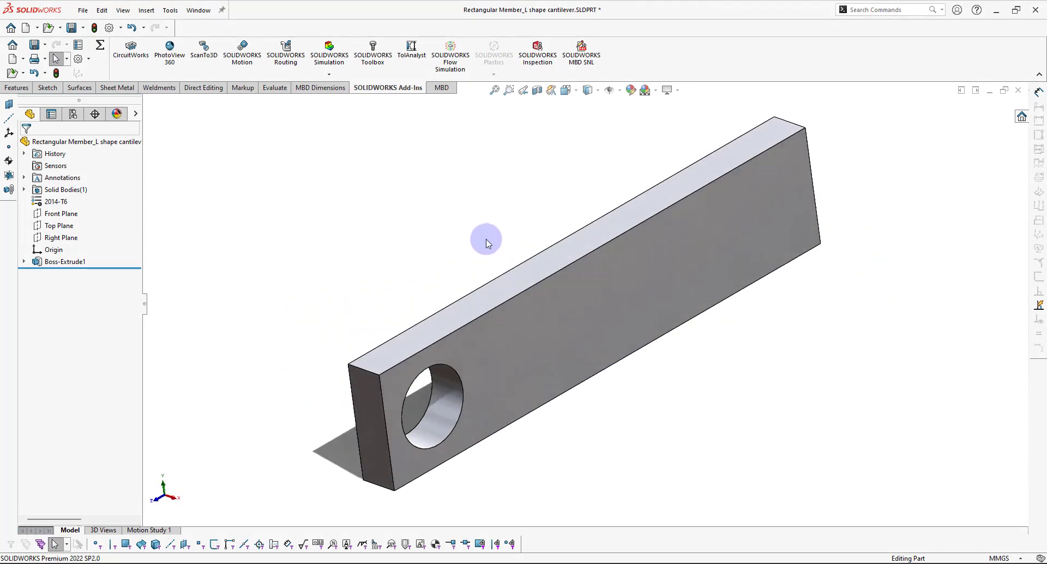
key("ctrl+7")
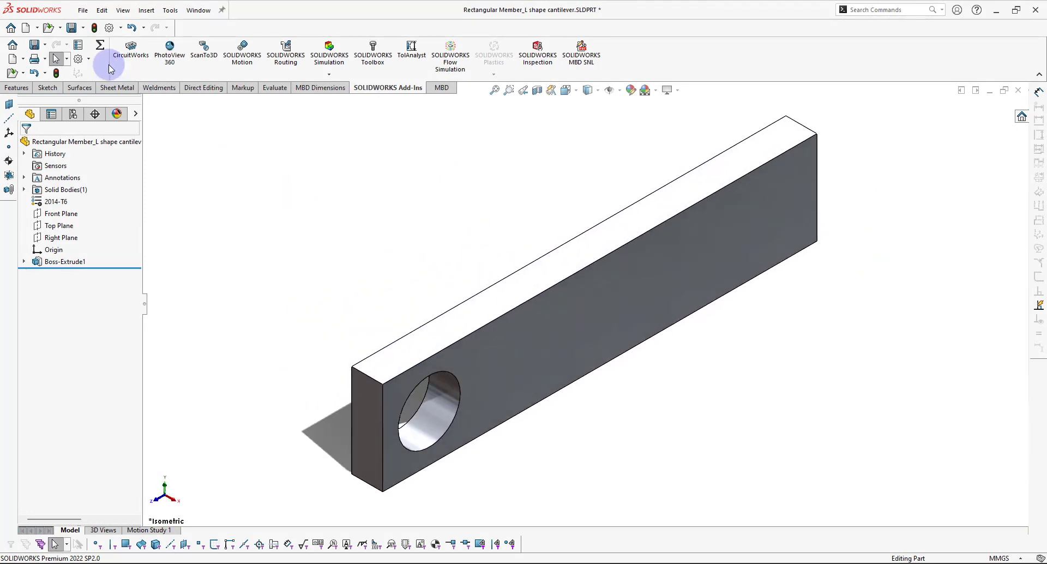
Switch to the Alloy Steel cylindrical member document
left_click(83, 10)
left_click(328, 152)
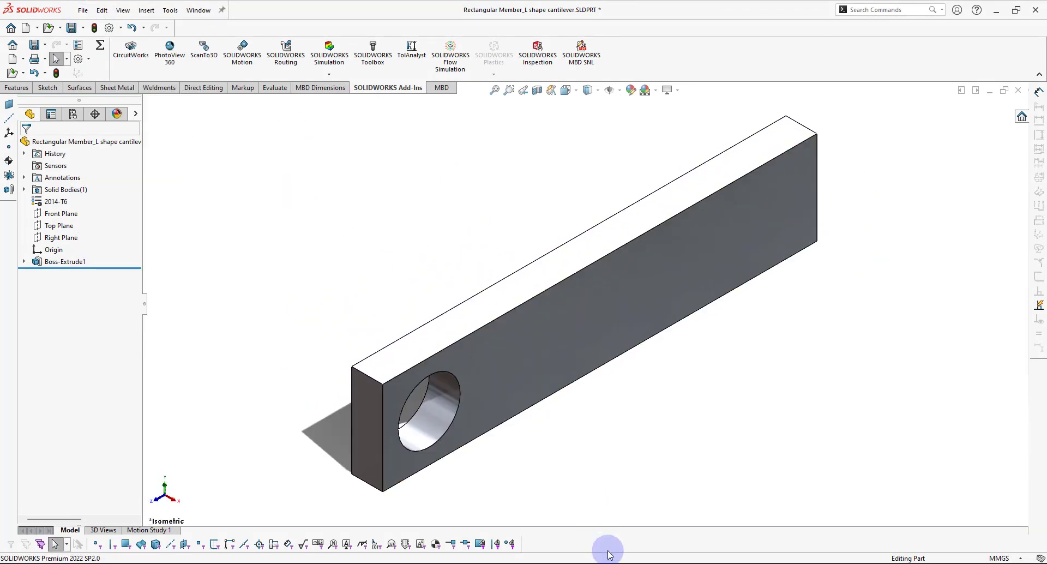
mouse_move(610, 554)
left_click(607, 525)
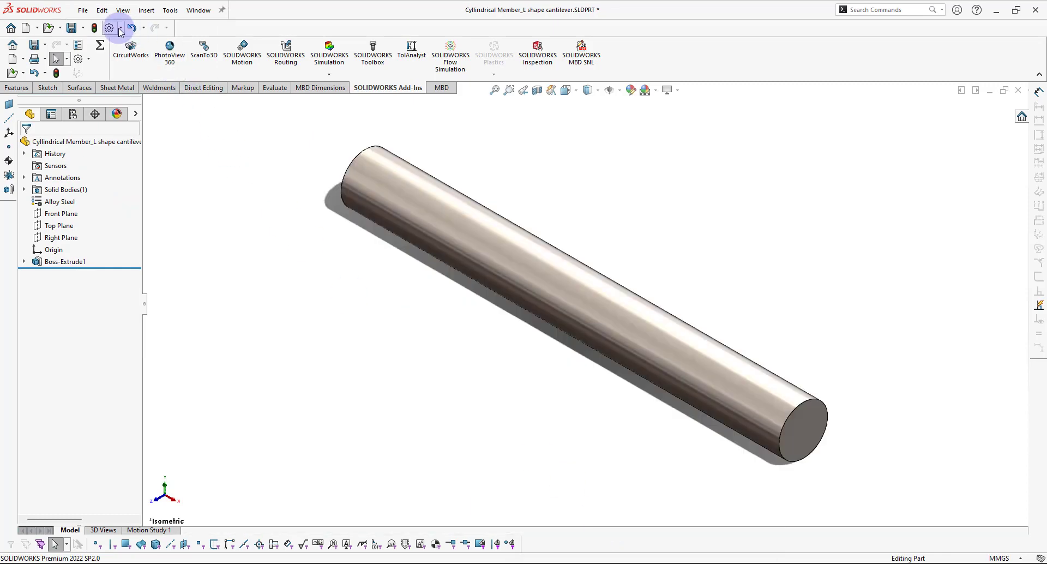
Make a new assembly from the cylindrical member, placing it in Assem1
left_click(83, 11)
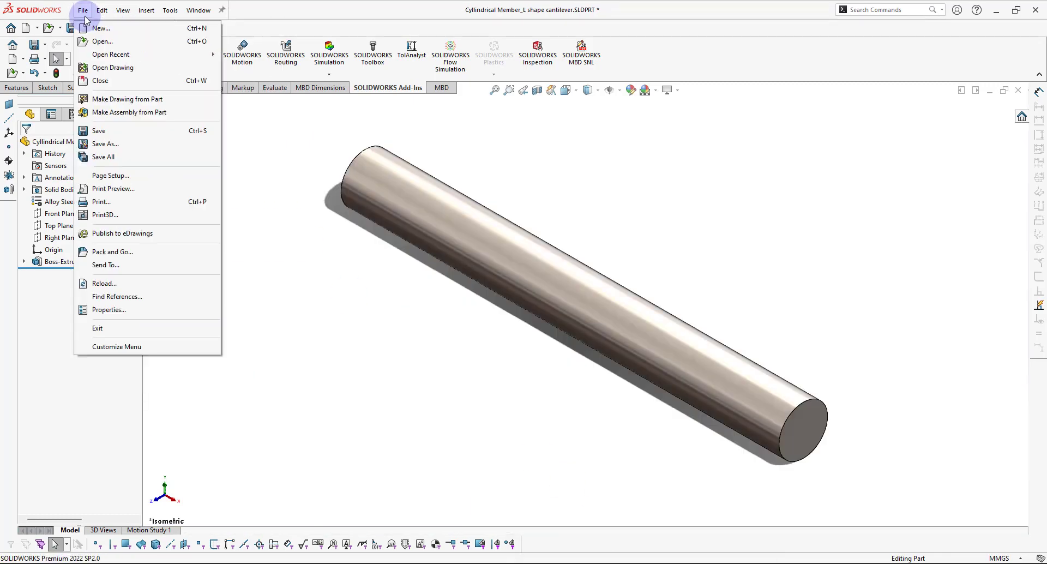
left_click(147, 116)
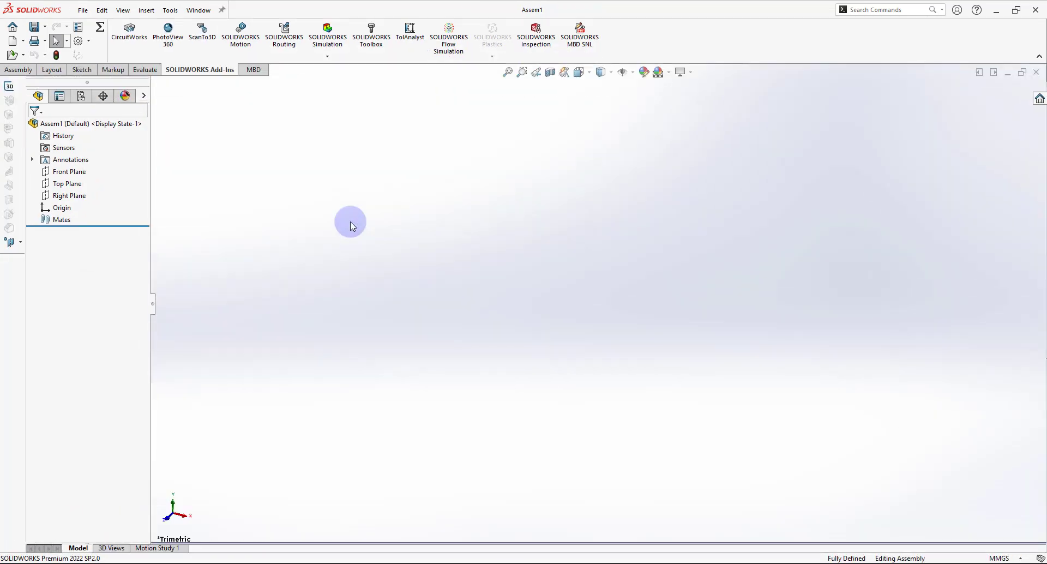
left_click(134, 256)
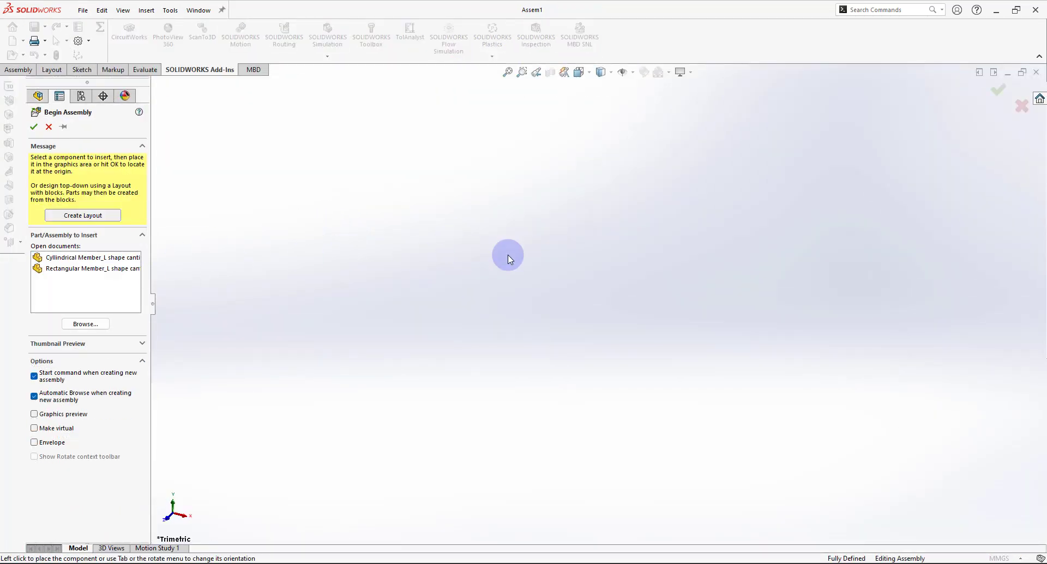
left_click(136, 258)
left_click(541, 247)
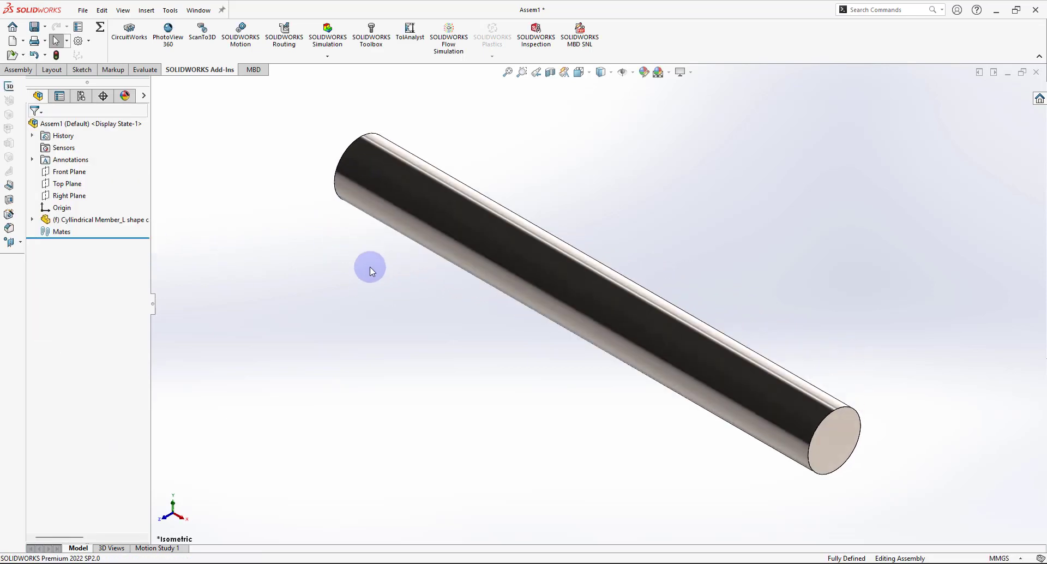
Set a plain white background and begin inserting the Rectangular Member component
left_click(660, 71)
left_click(676, 105)
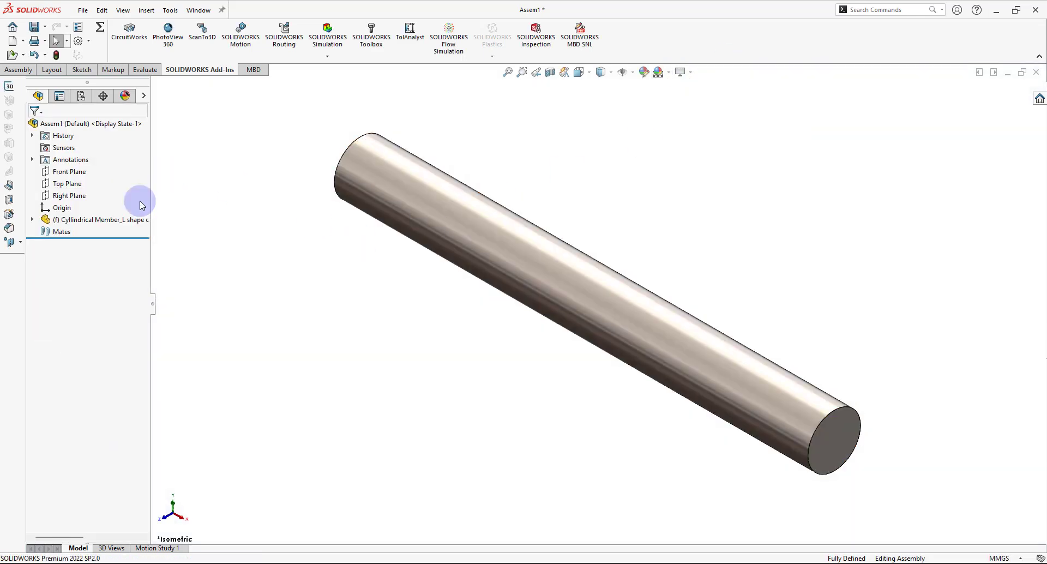
left_click(24, 69)
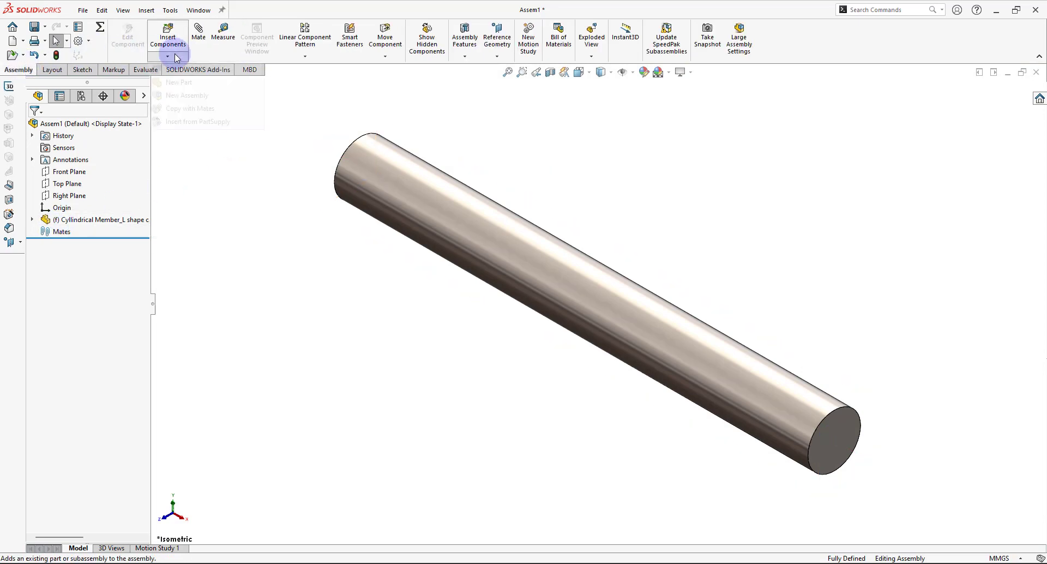
left_click(167, 37)
left_click(79, 260)
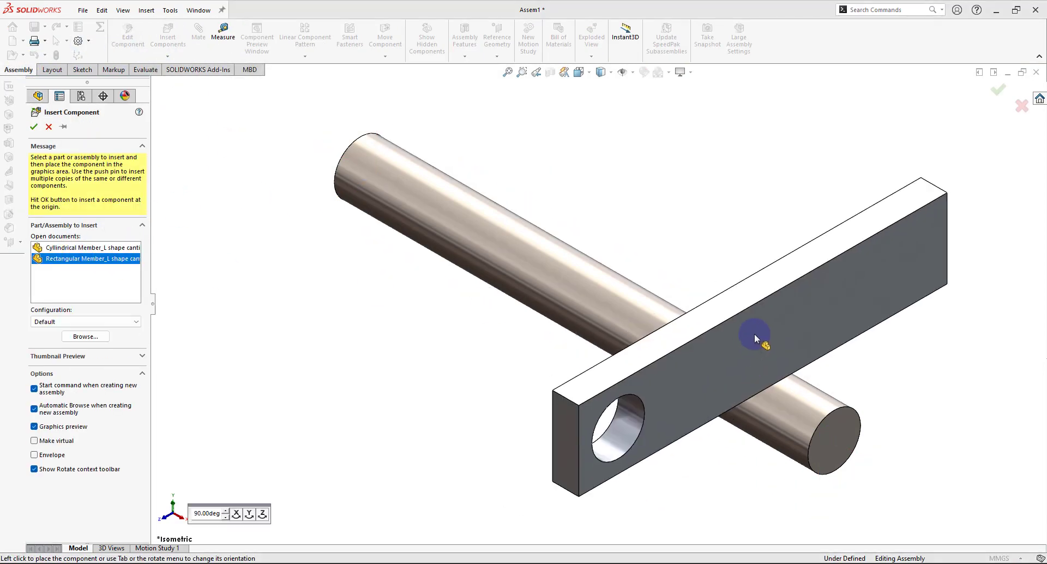
Place the rectangular member and mate its hole concentric with the cylinder
left_click(988, 249)
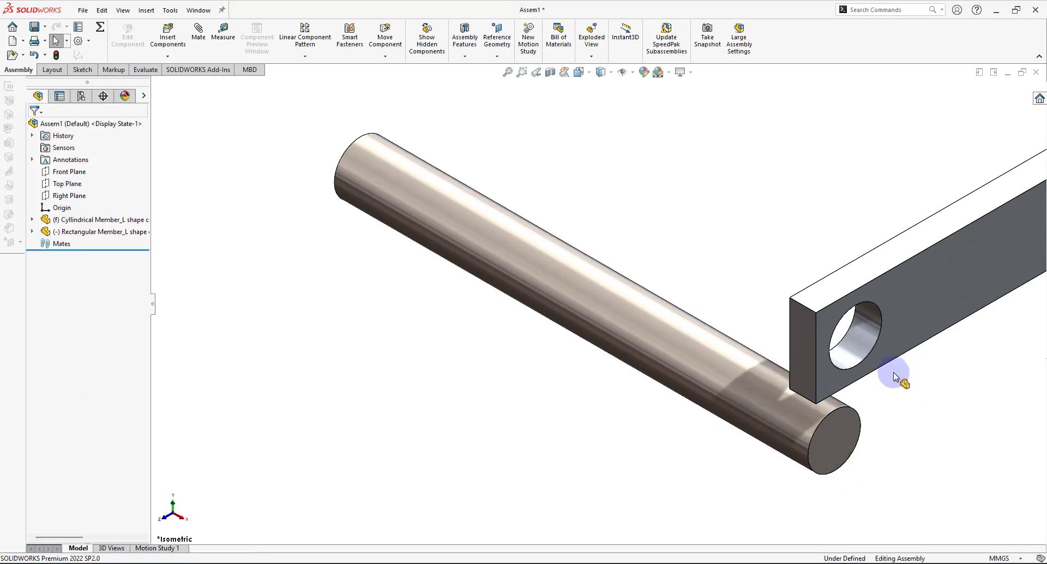
scroll(701, 323, "down", 5)
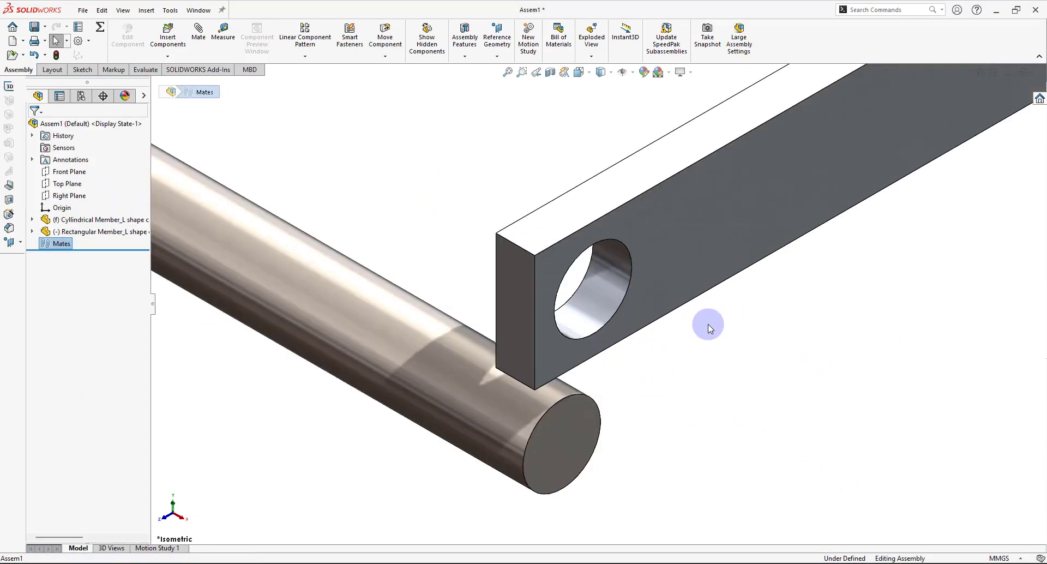
left_click(603, 308)
left_click(198, 39)
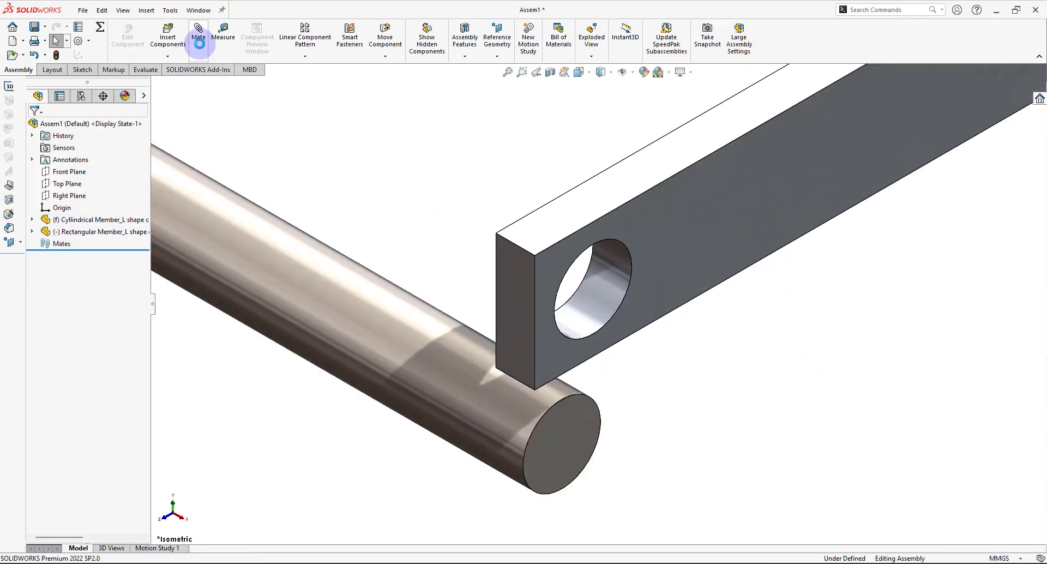
left_click(611, 273)
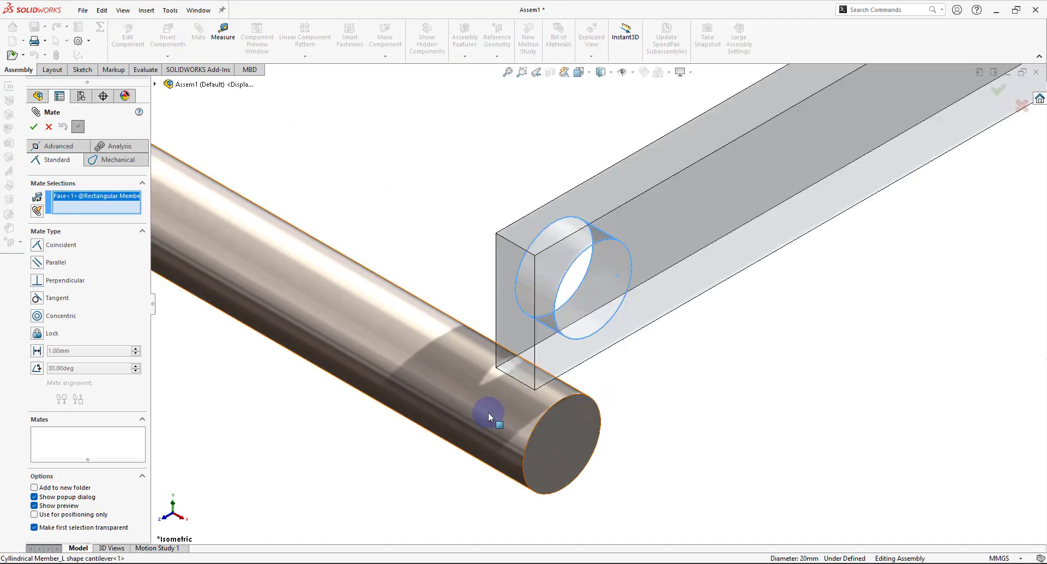
left_click(489, 411)
left_click(33, 126)
Mate the member's side face coincident with the cylinder's end face, forming the L shape
left_click(661, 425)
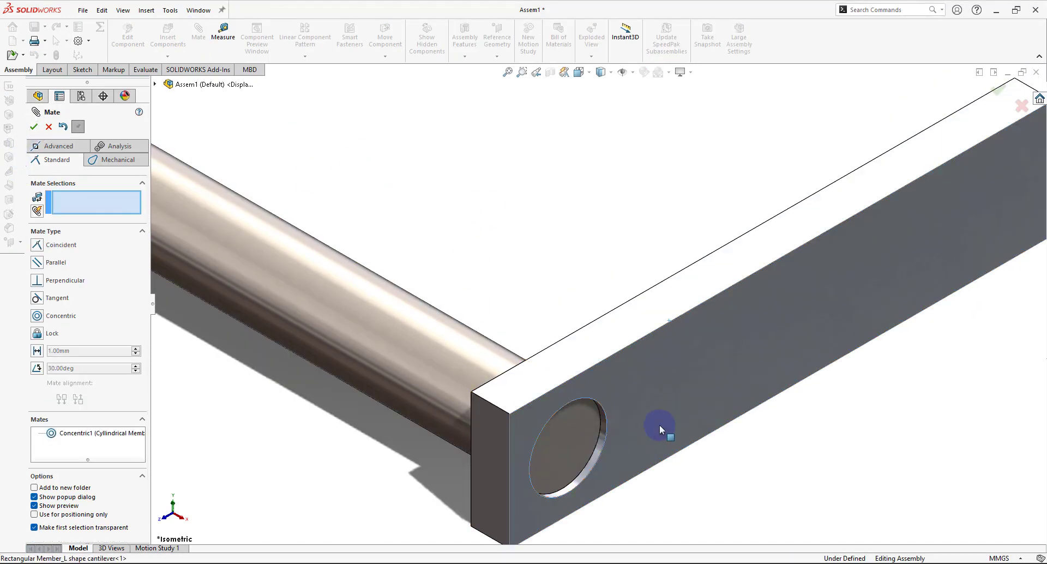
left_click(510, 376)
left_click(431, 272)
left_click_drag(435, 299, 714, 248)
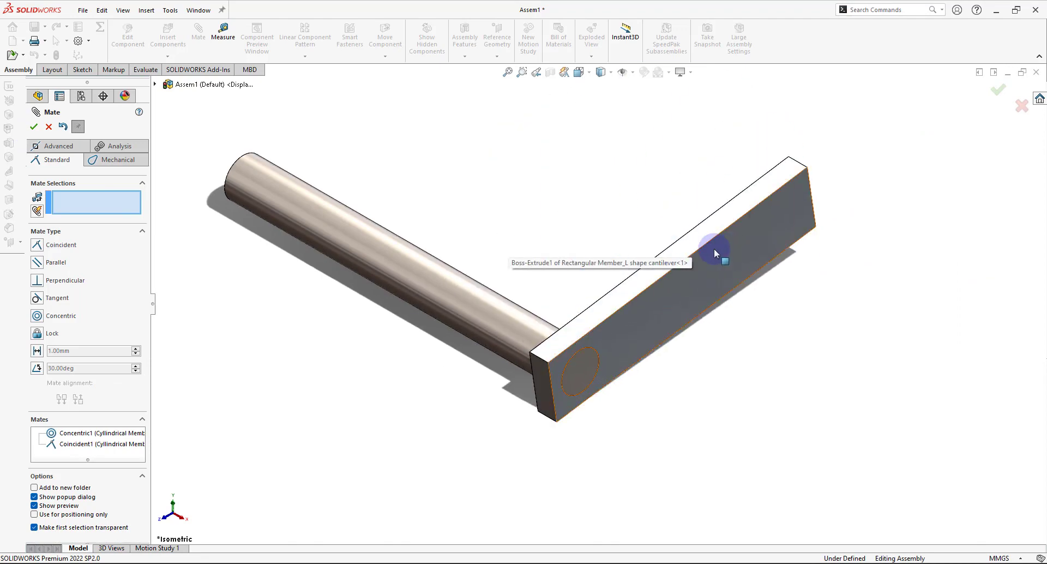
key("ctrl+z")
scroll(676, 262, "down", 5)
left_click(672, 396)
left_click(568, 437)
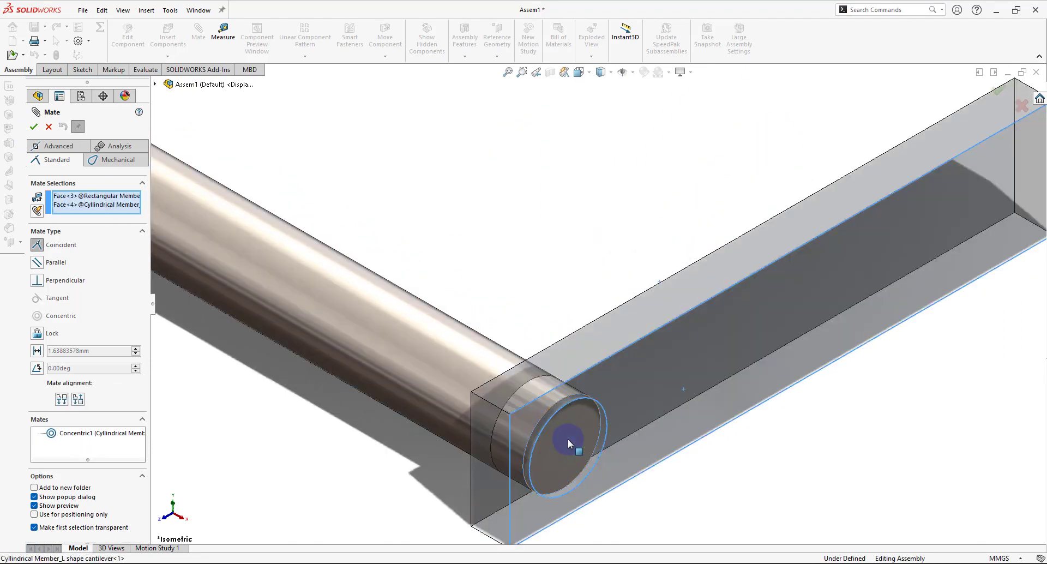
scroll(367, 251, "up", 3)
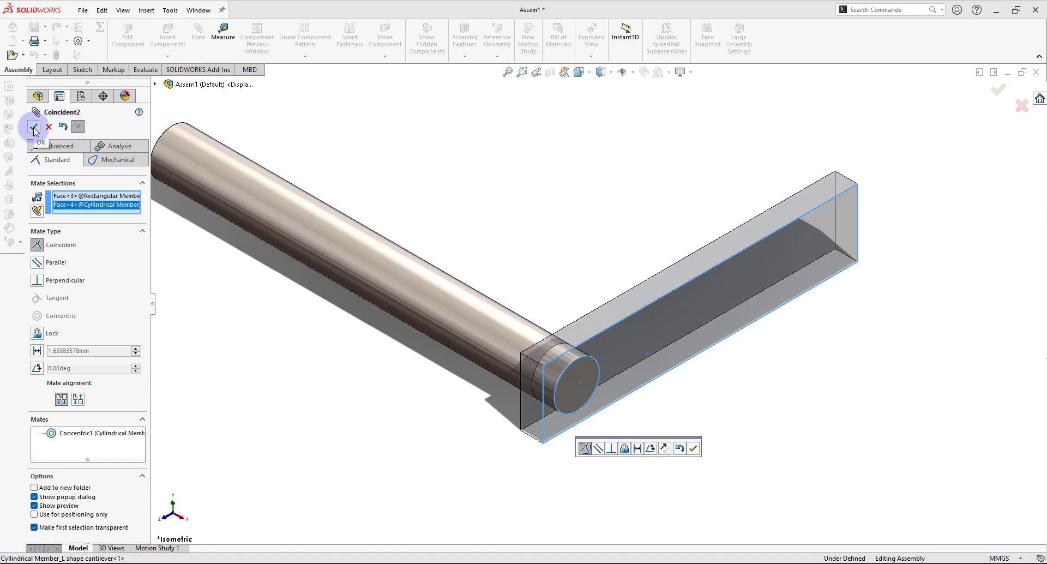
left_click(34, 127)
Finish mating, return to isometric view and save the assembly
left_click(48, 127)
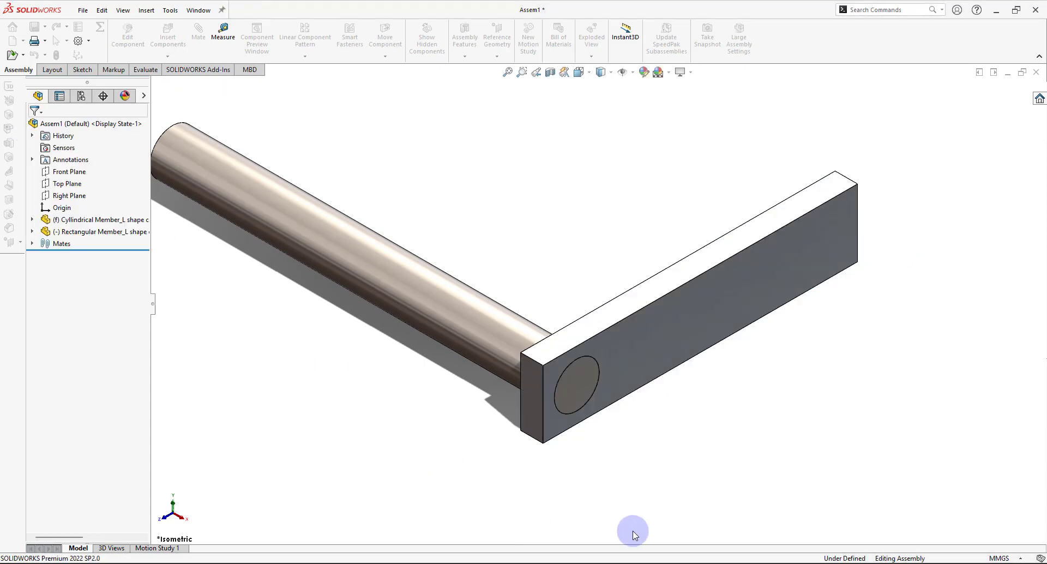
middle_click_drag(670, 411, 699, 361)
key("ctrl+7")
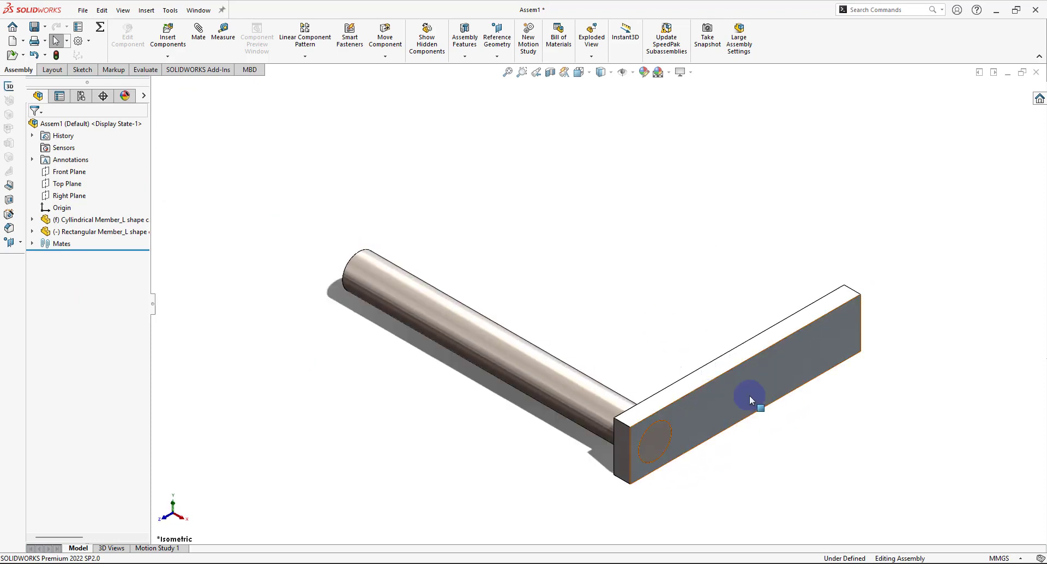
mouse_move(628, 562)
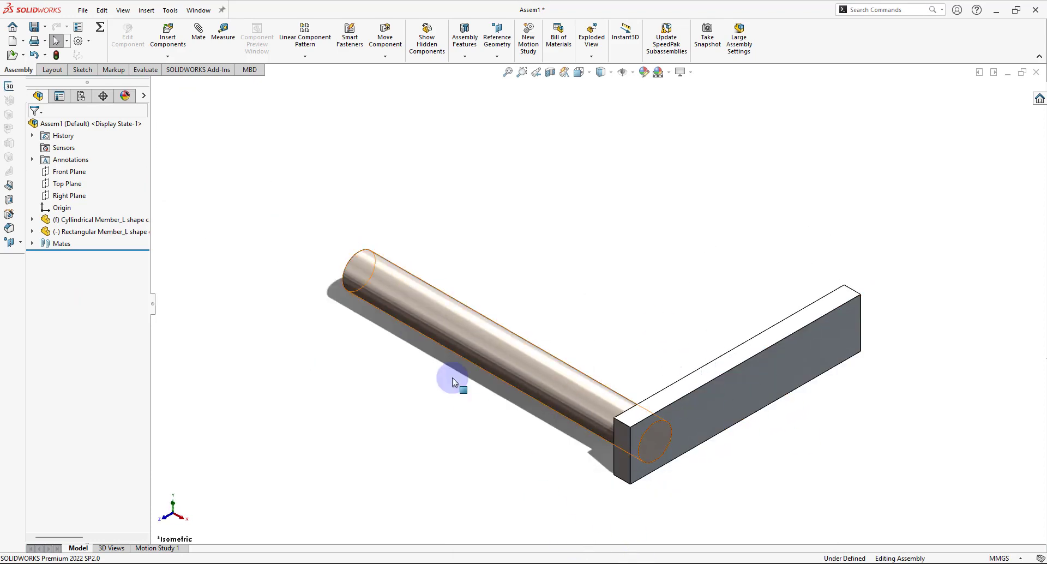
key("ctrl+s")
Save all documents, naming the assembly L_Shape Cantilever Beam.SLDASM in the Reference folder
left_click(219, 166)
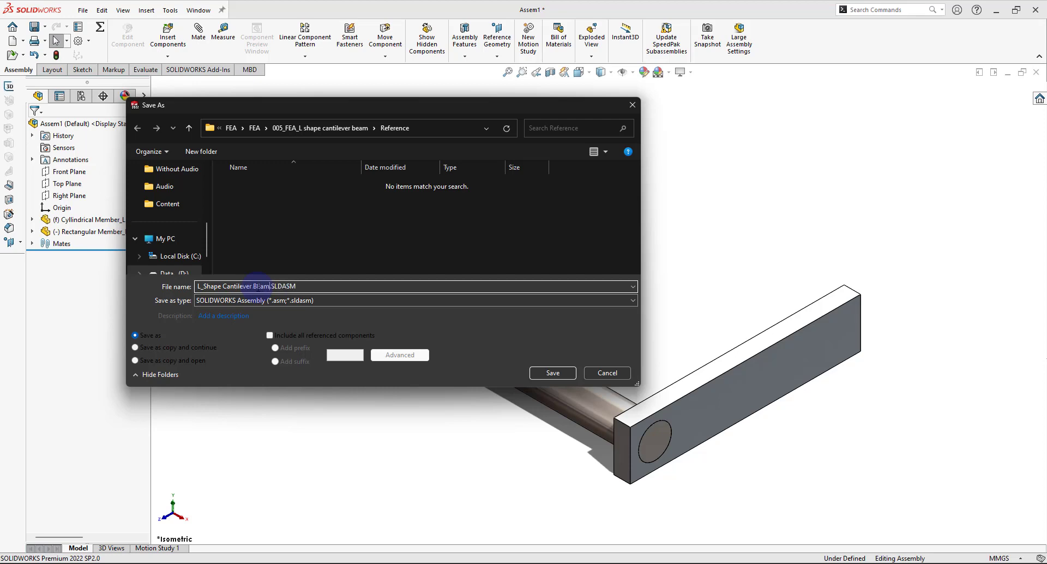
left_click(542, 374)
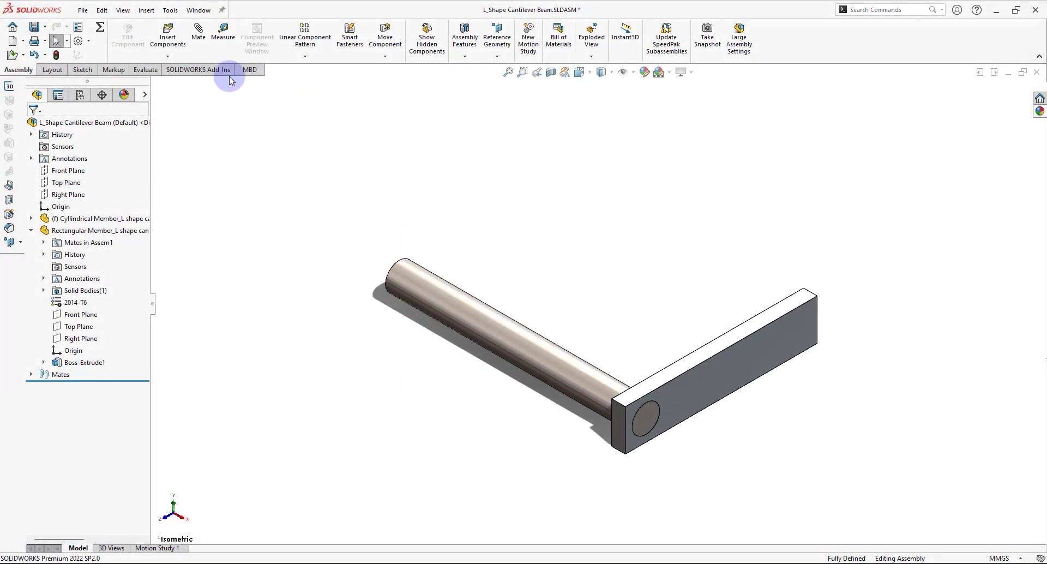
Enable the Simulation add-in and create the static study L Shape Cantilever Static Analysis
left_click(230, 70)
left_click(327, 55)
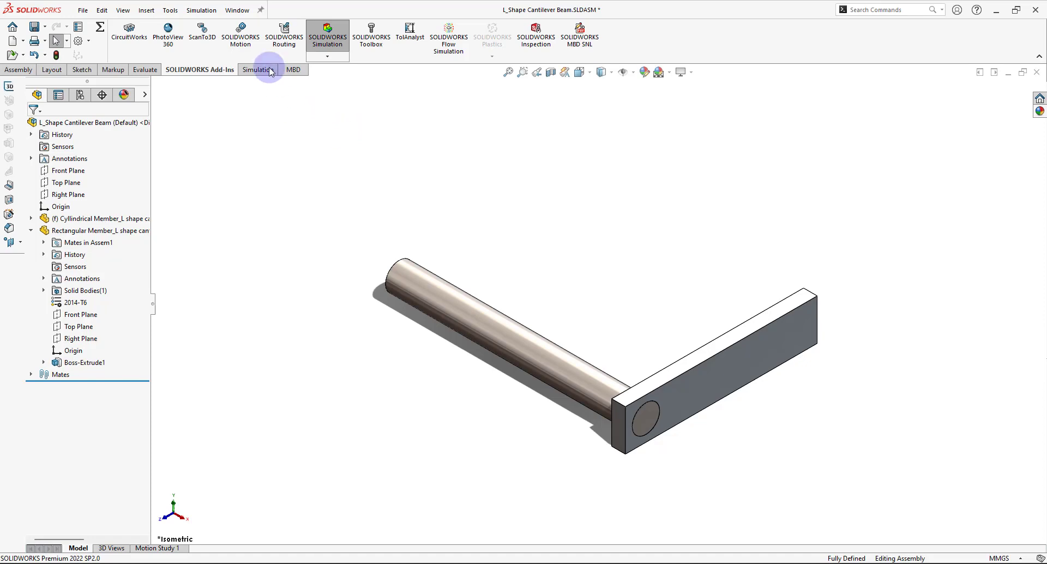
left_click(267, 71)
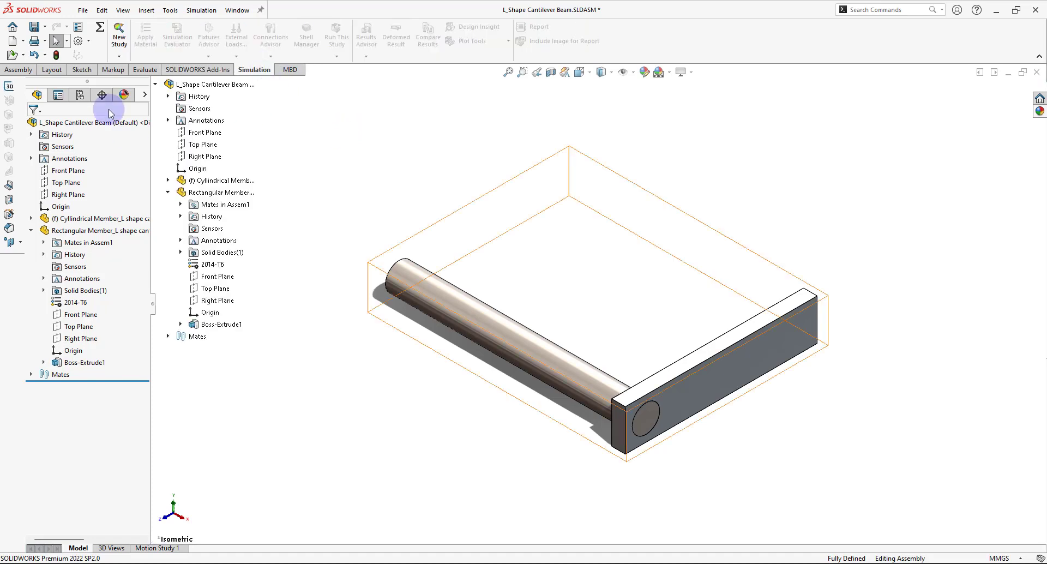
left_click(119, 35)
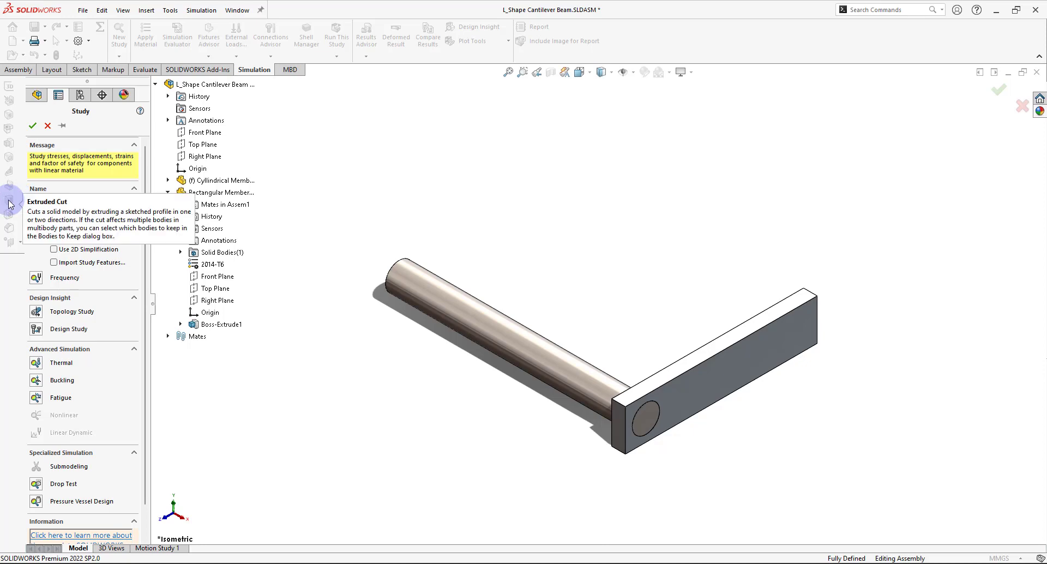
left_click(32, 126)
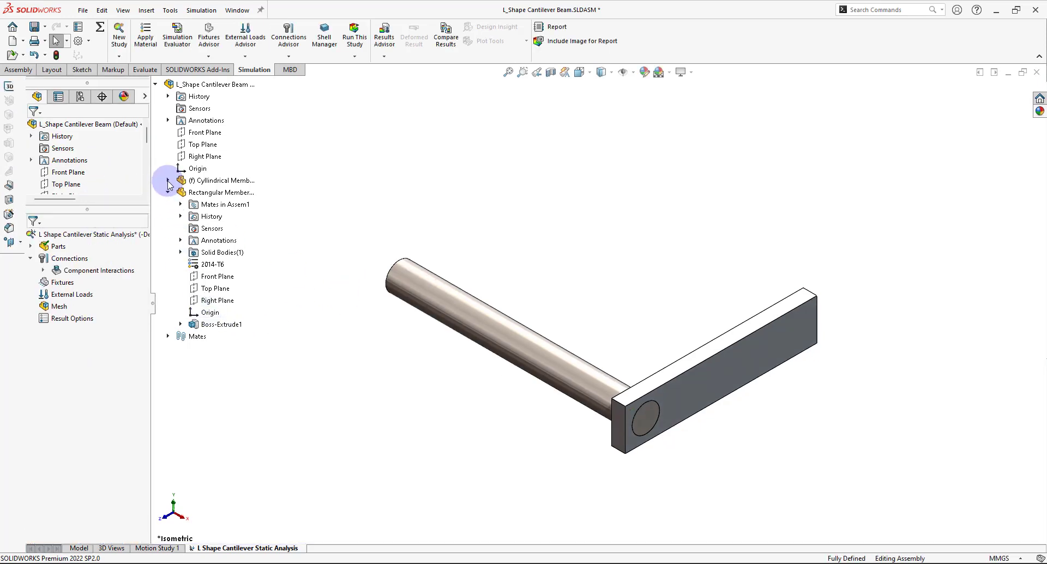
Apply study materials while keeping each body's own material
left_click(156, 86)
left_click(159, 50)
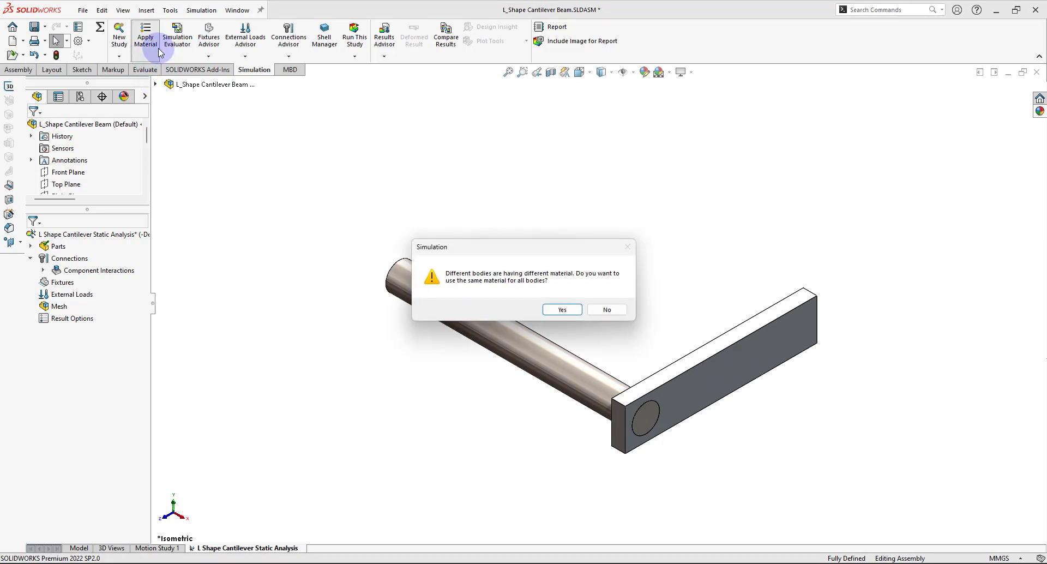
left_click(608, 309)
Add a Fixed Geometry support on the cylindrical member's outer end face
left_click(209, 56)
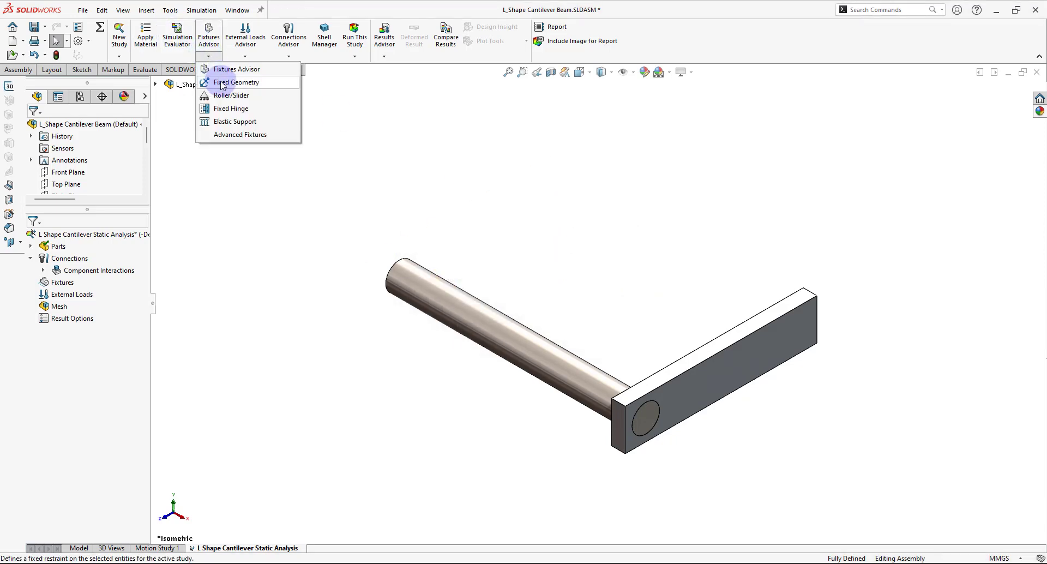
left_click(222, 82)
middle_click_drag(269, 124, 676, 401)
left_click(679, 392)
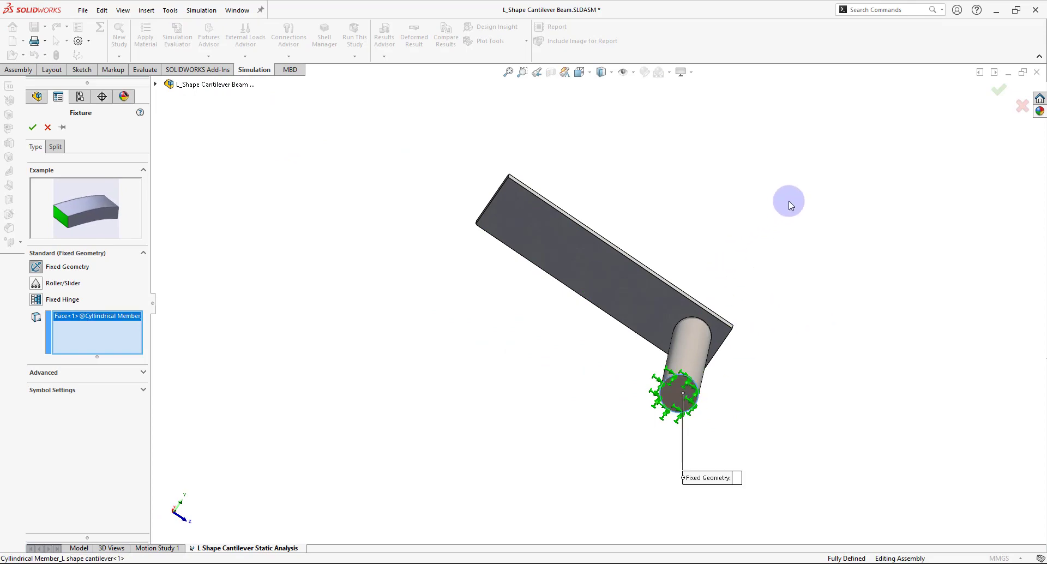
key("ctrl+7")
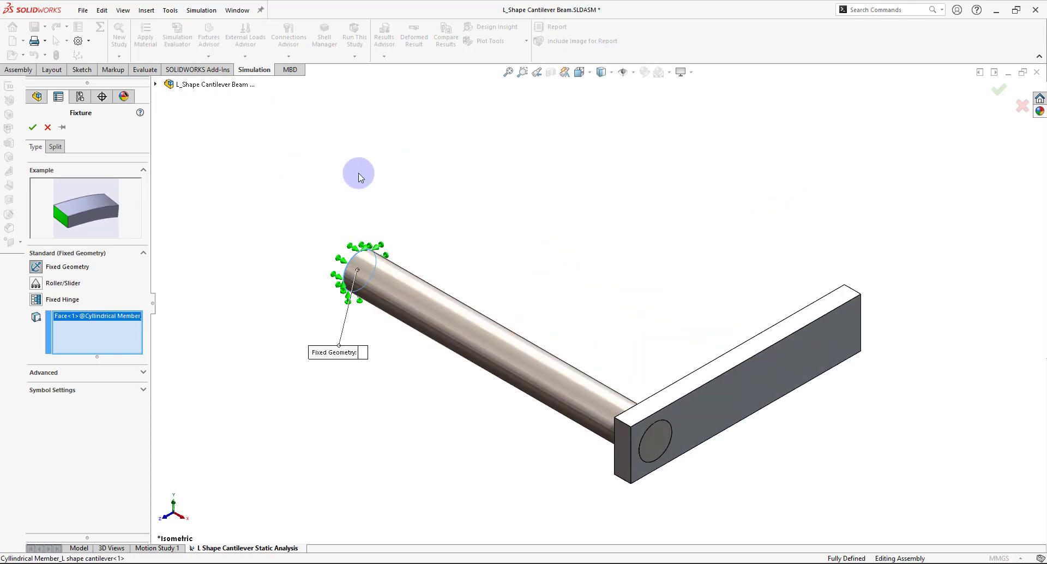
middle_click_drag(358, 176, 483, 174)
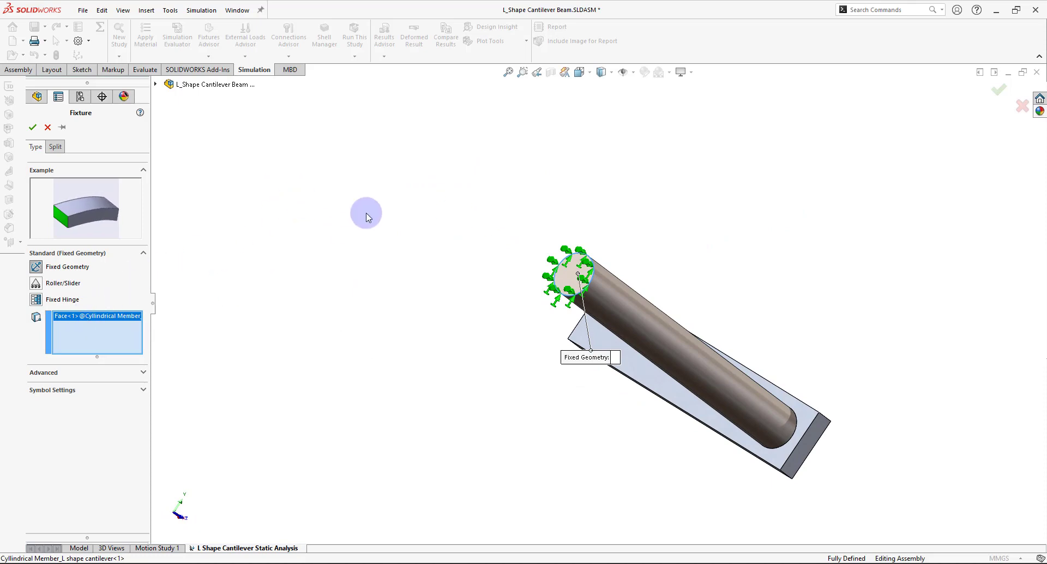
left_click(32, 127)
key("ctrl+7")
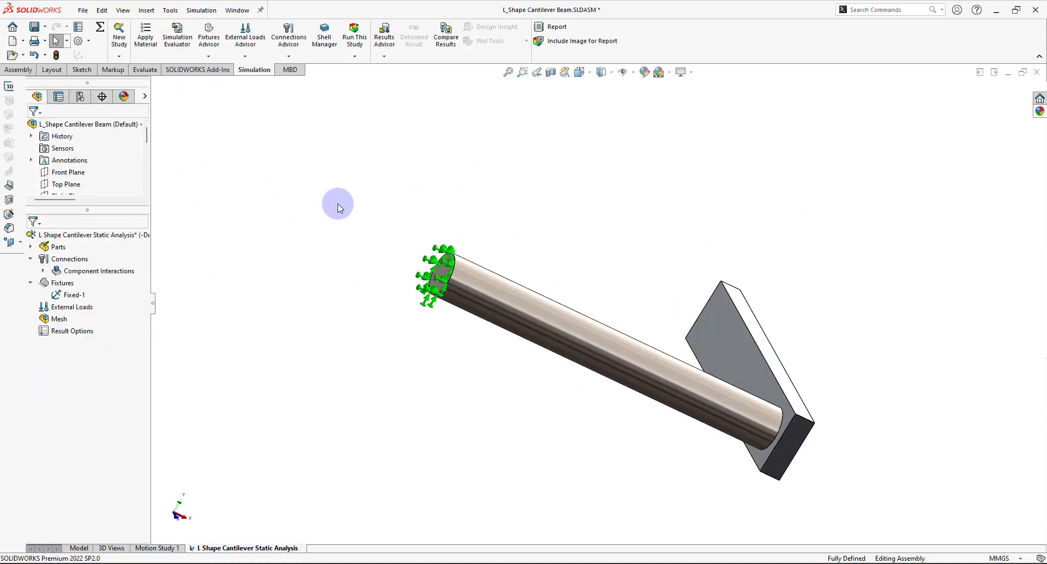
Apply a 1500 N force on the rectangular member's end face, directed downward along its edge
left_click(245, 56)
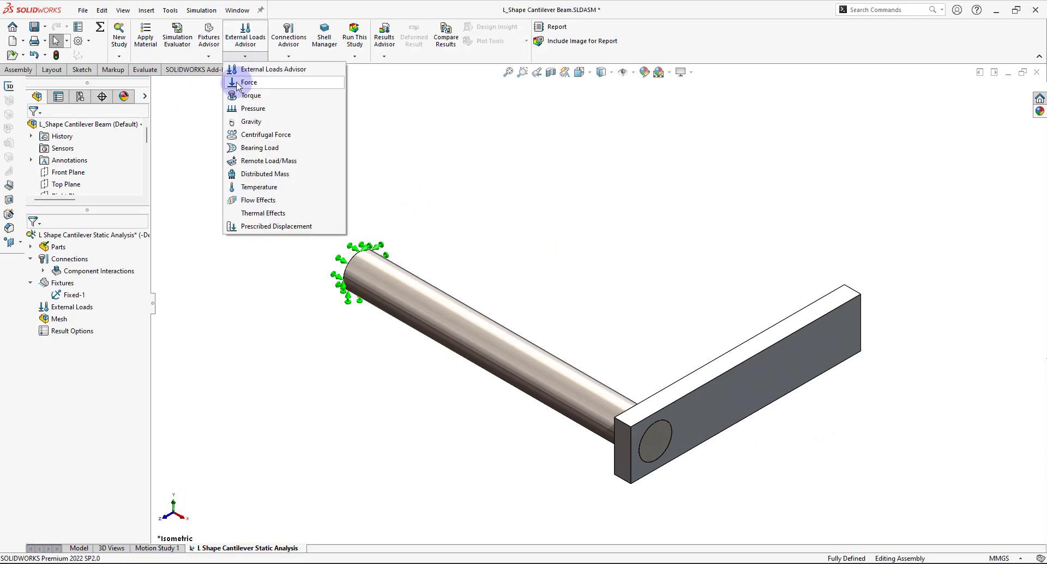
left_click(237, 83)
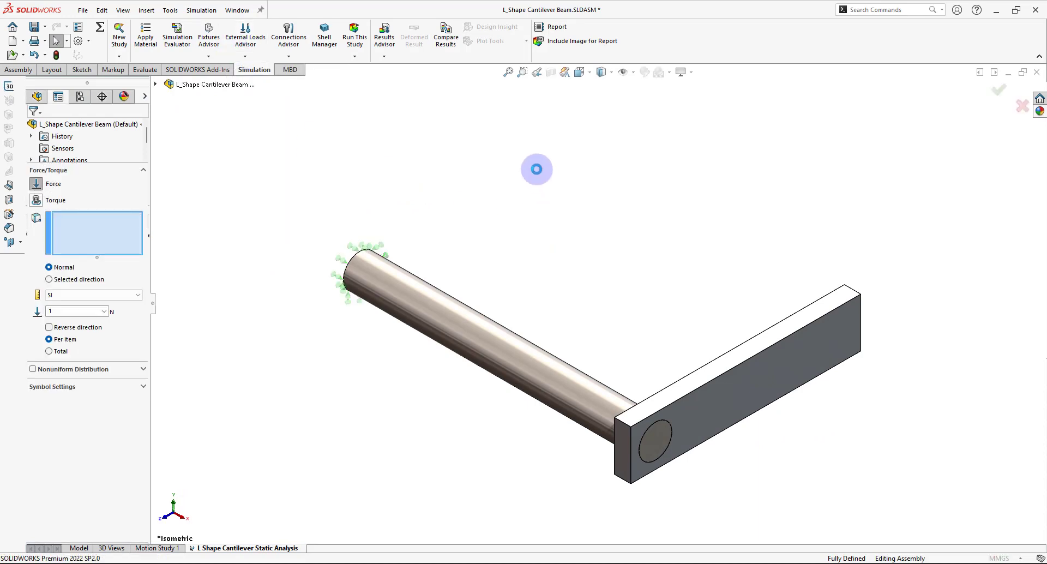
middle_click_drag(537, 169, 474, 333)
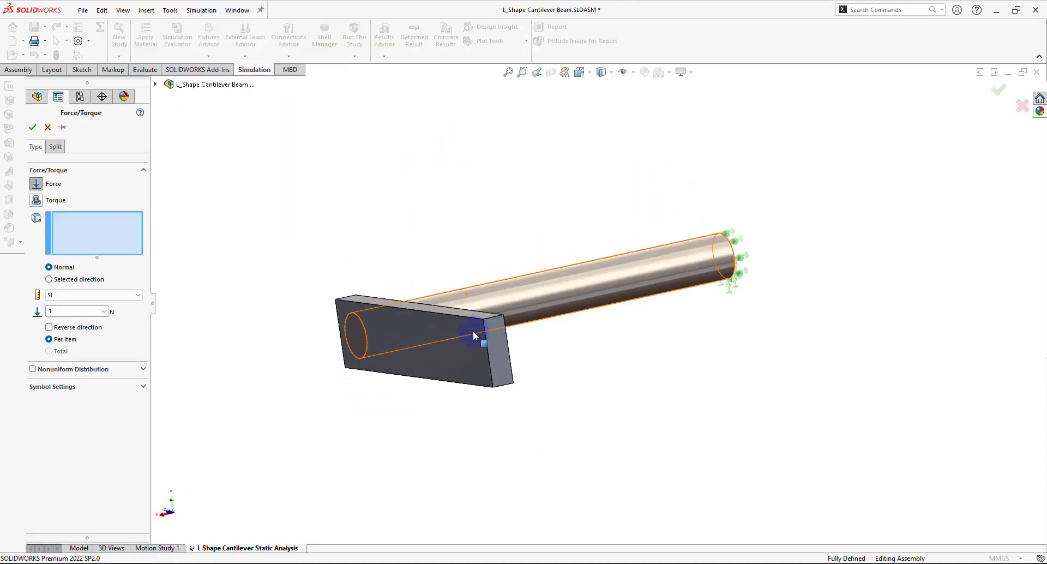
left_click(496, 351)
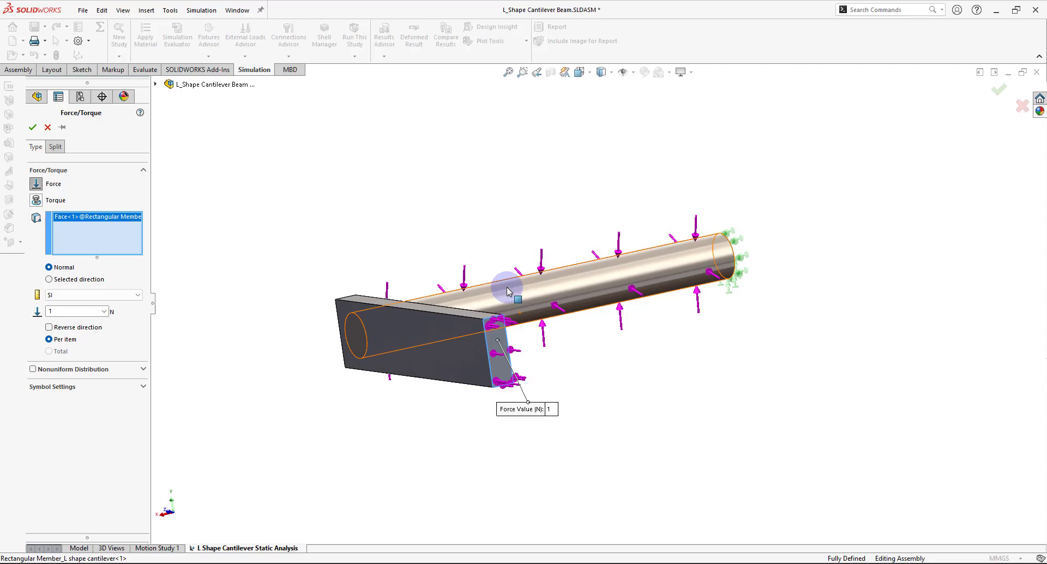
left_click(68, 279)
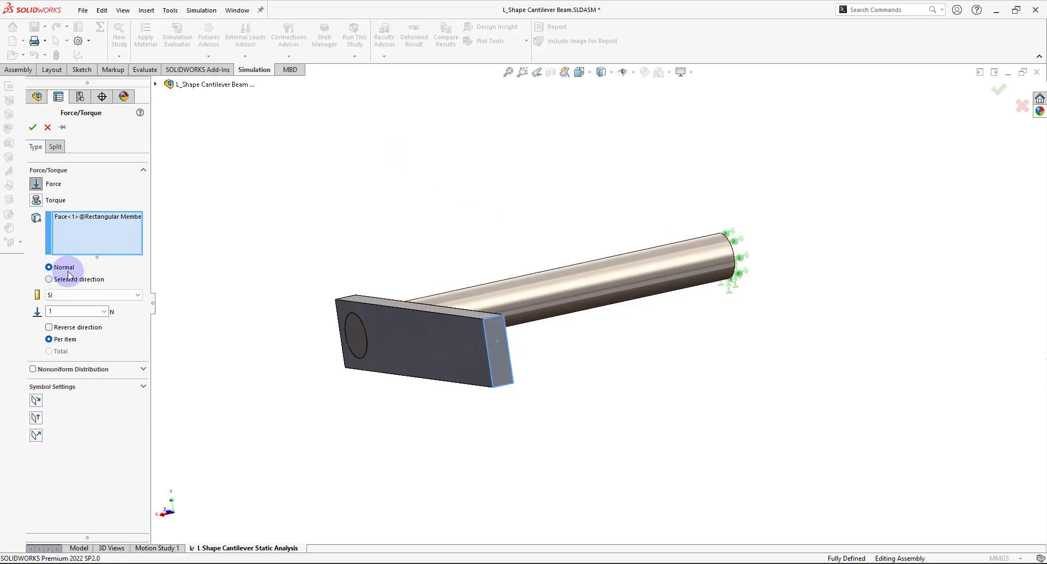
left_click(489, 354)
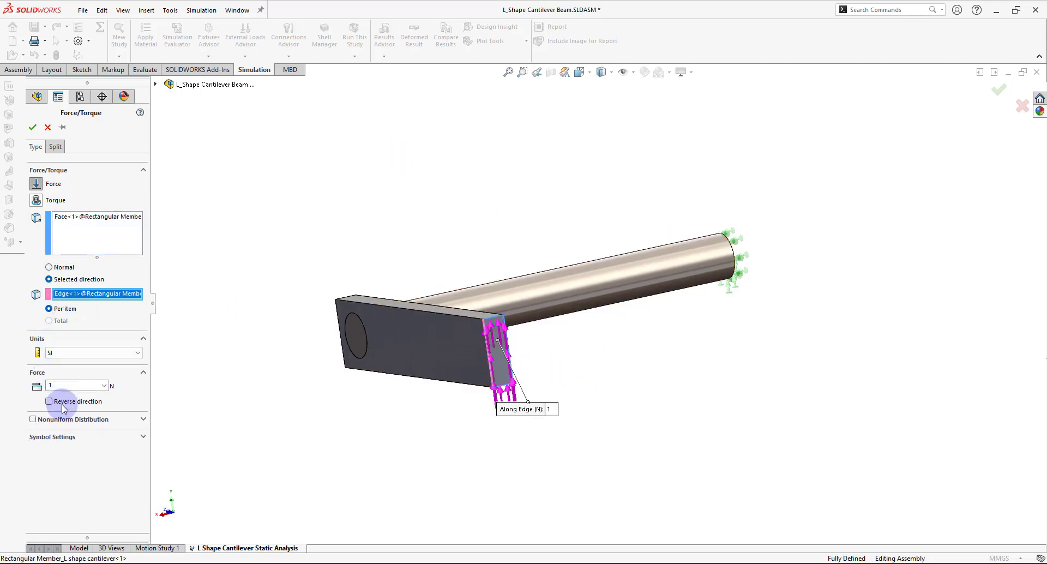
left_click(61, 402)
middle_click_drag(294, 298, 556, 327)
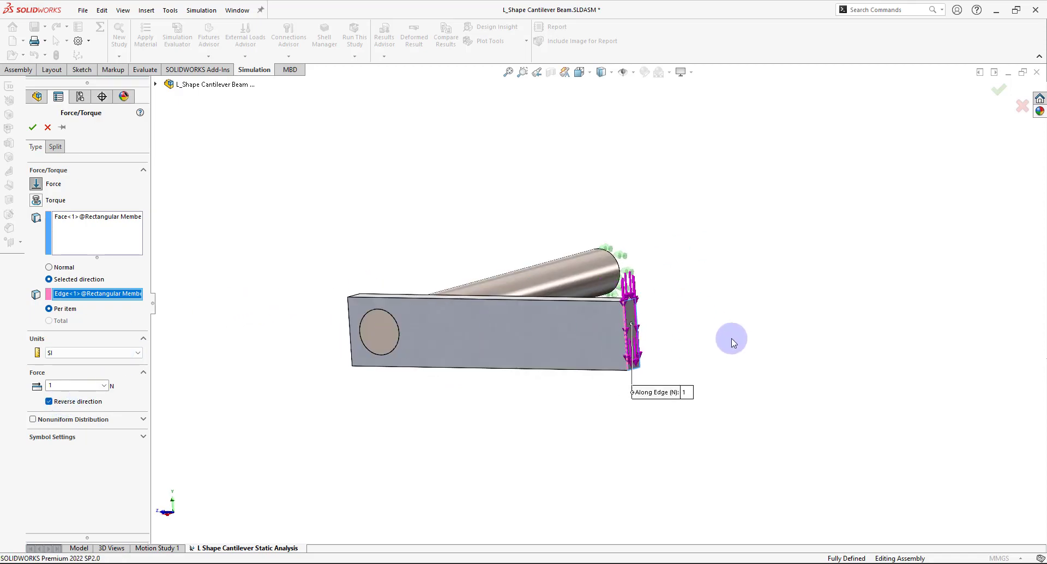
key("space")
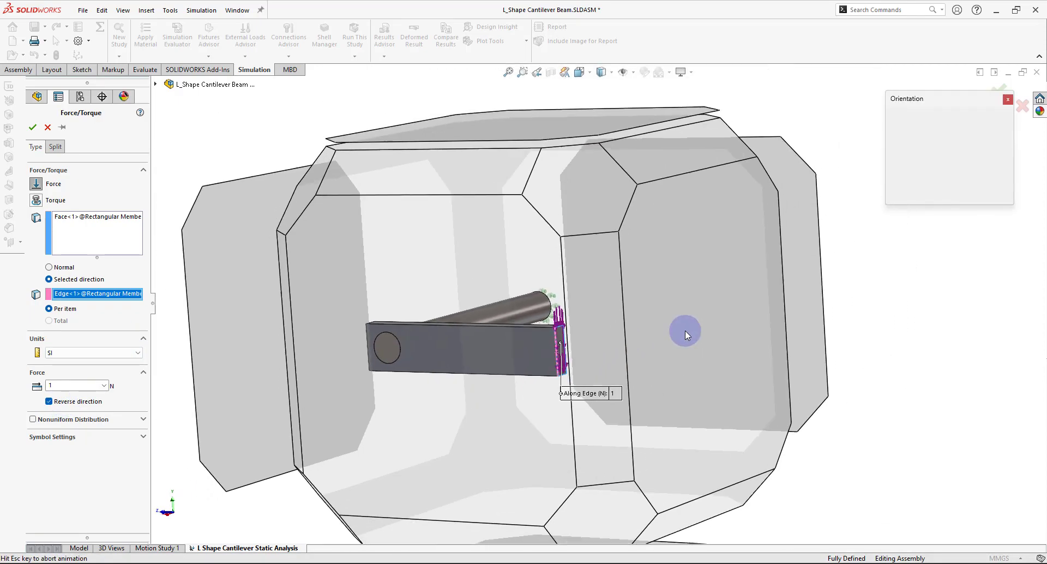
left_click(477, 295)
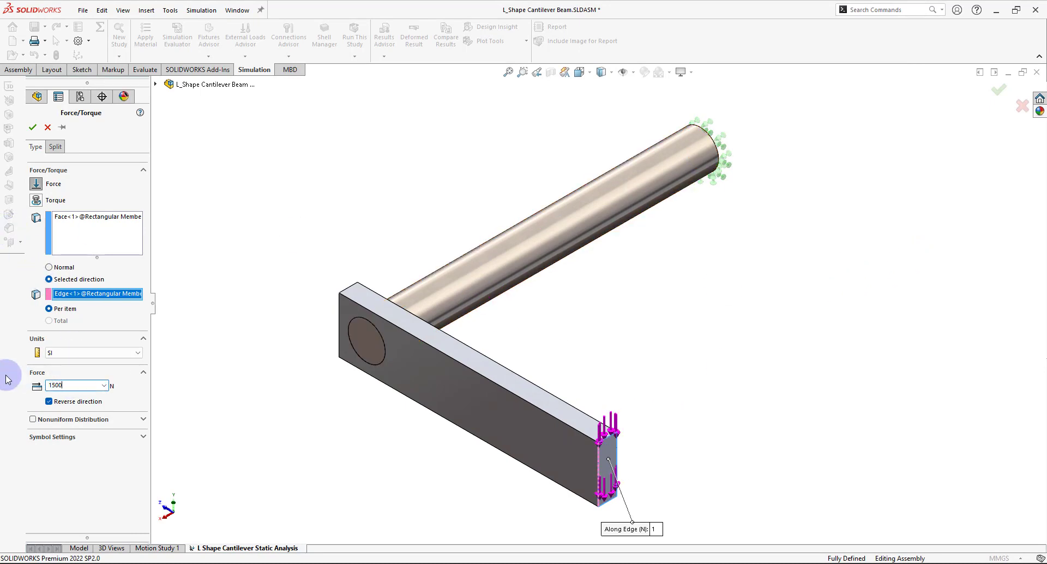
left_click(32, 127)
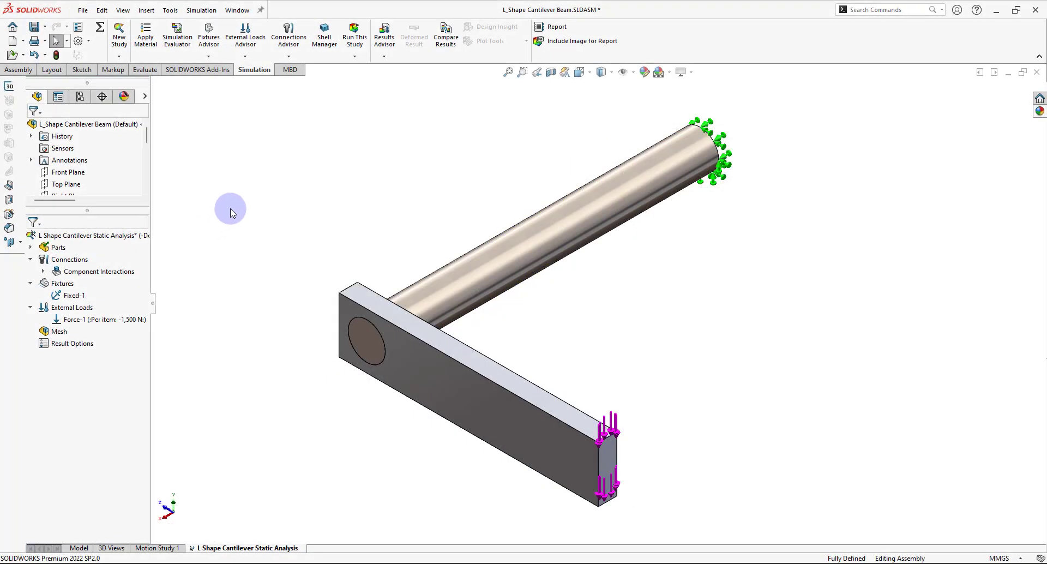
Create the mesh with Fine density, Standard mesh, 2.50 mm elements and 0.125 mm tolerance
left_click(58, 331)
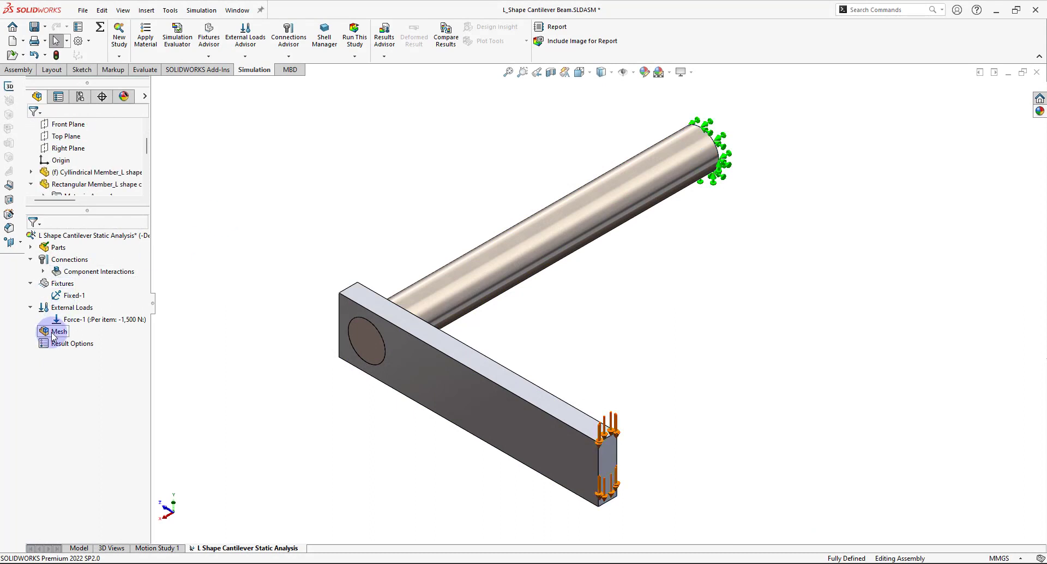
right_click(55, 332)
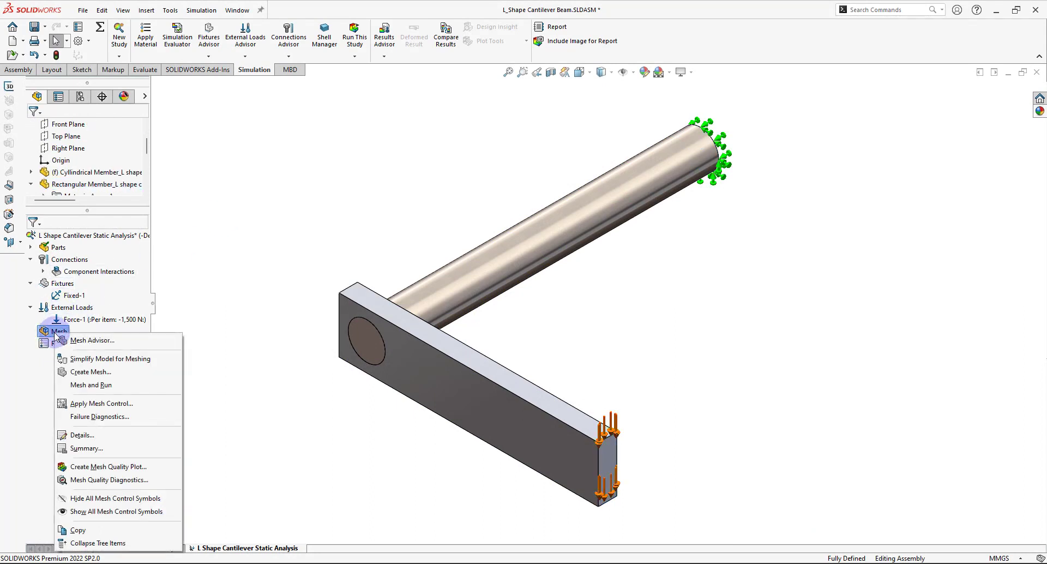
left_click(81, 372)
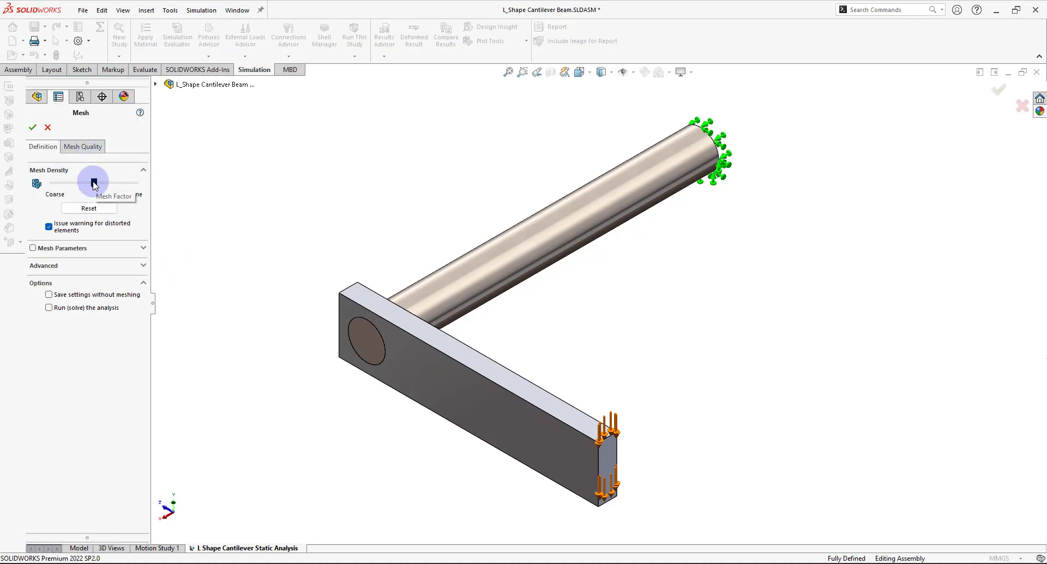
left_click(143, 247)
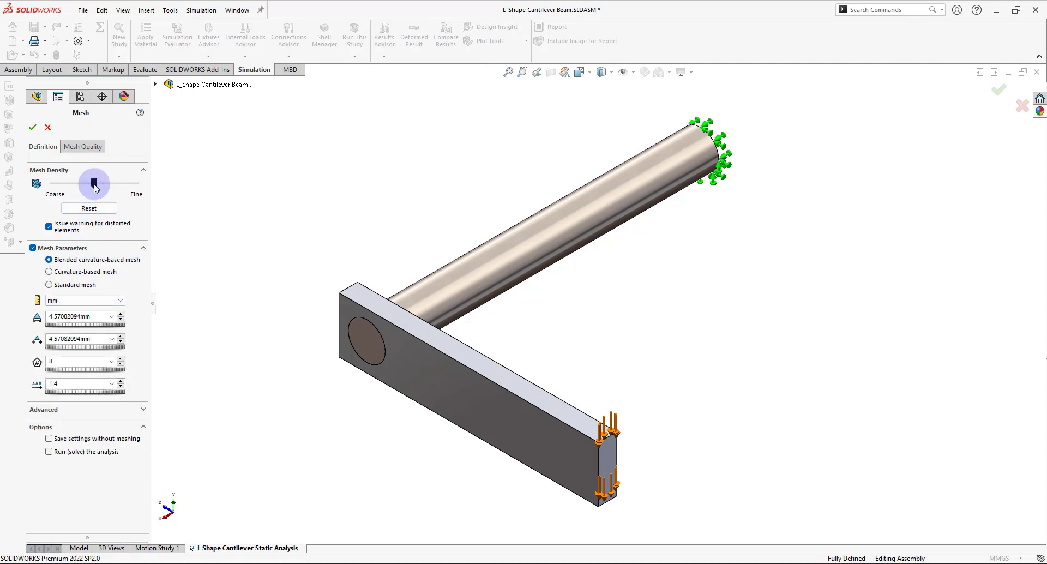
left_click_drag(93, 183, 186, 190)
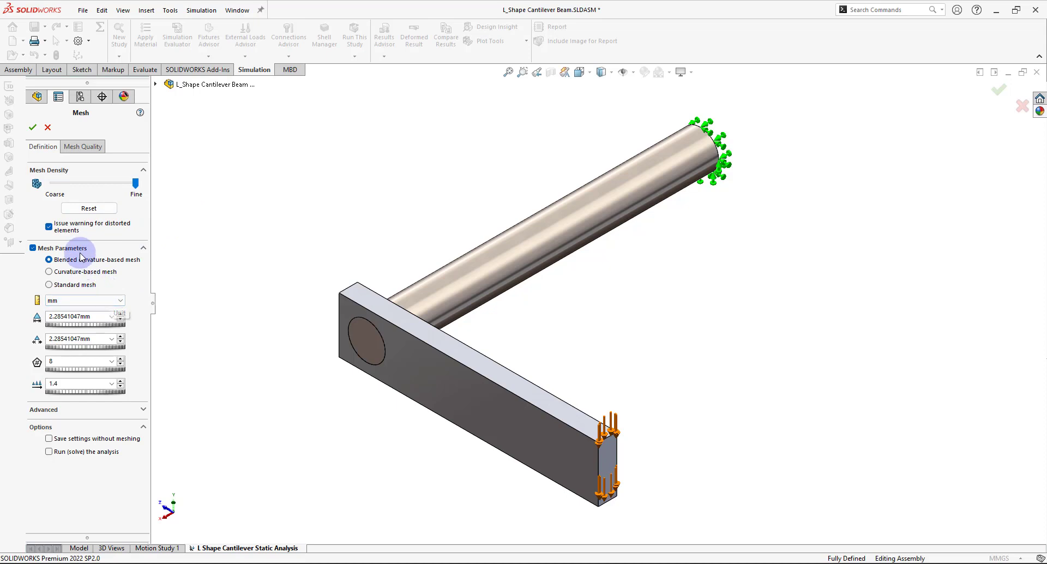
left_click(68, 290)
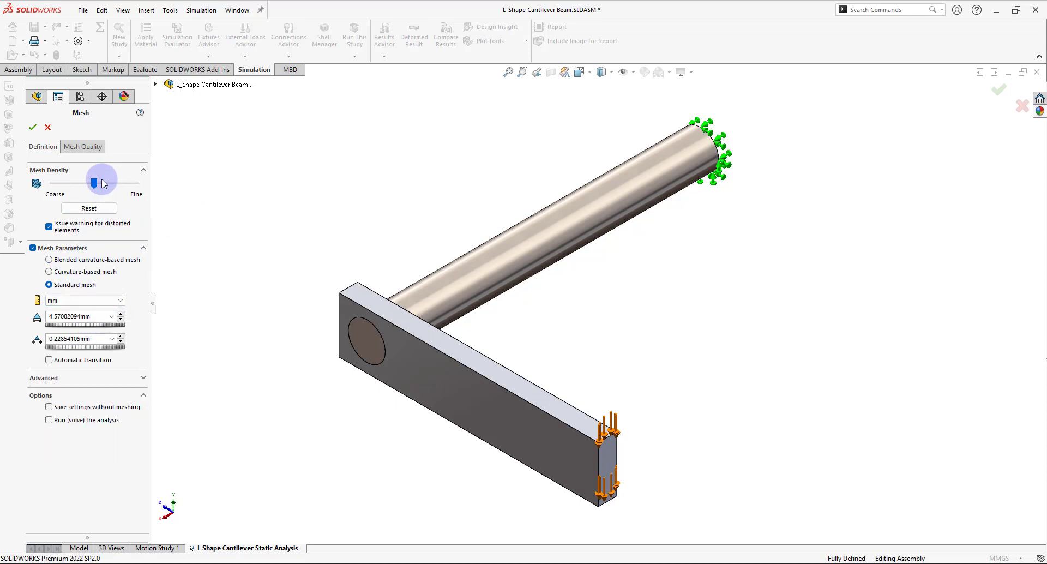
left_click_drag(96, 185, 154, 188)
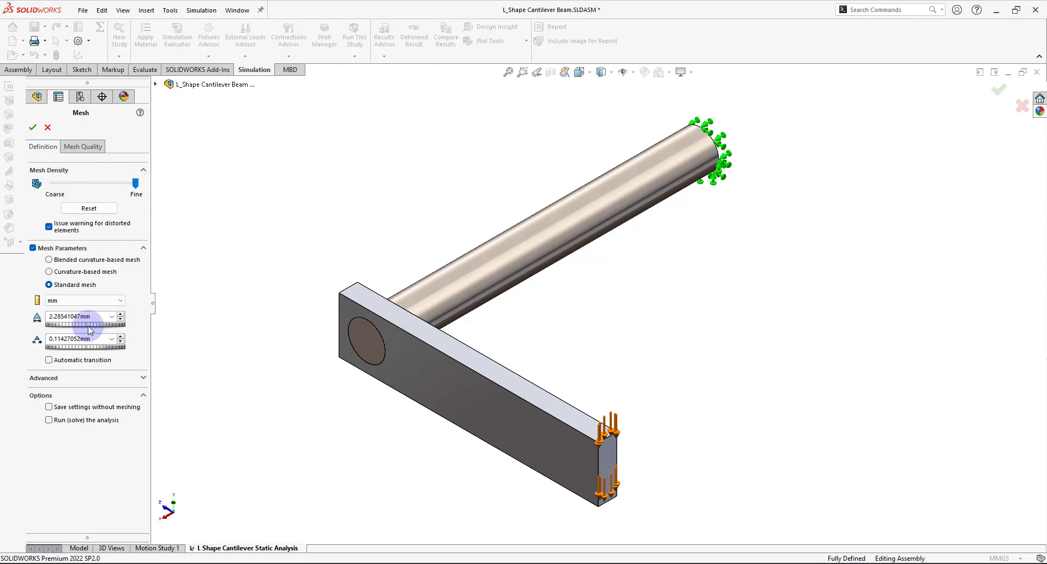
left_click_drag(106, 316, 42, 319)
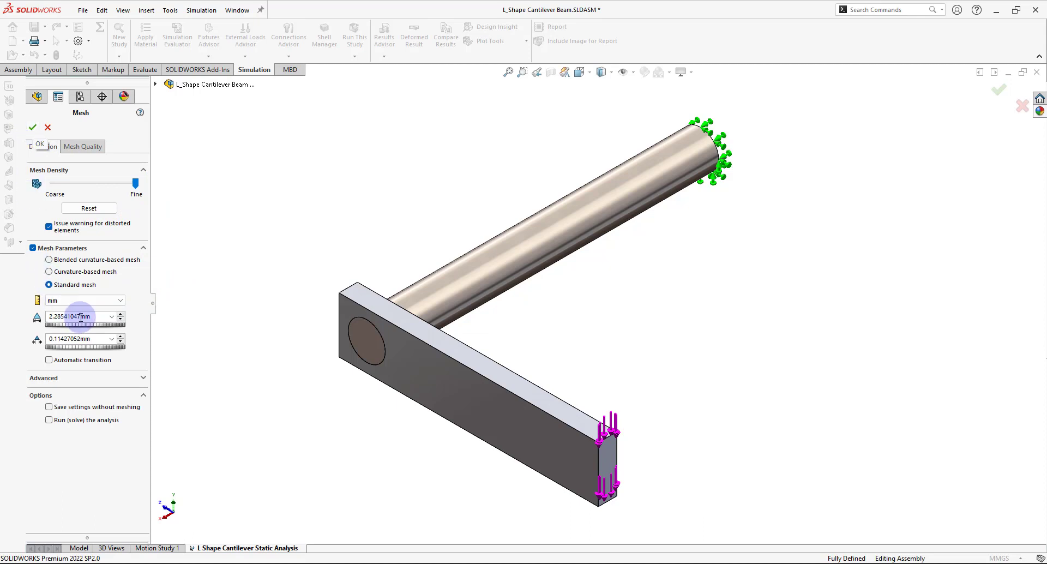
left_click(99, 317)
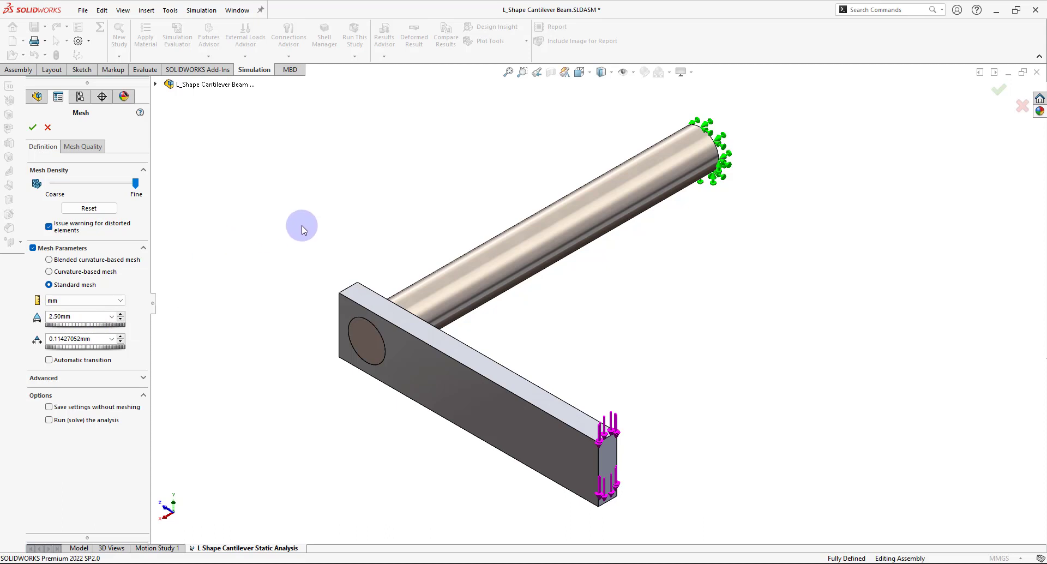
left_click(32, 128)
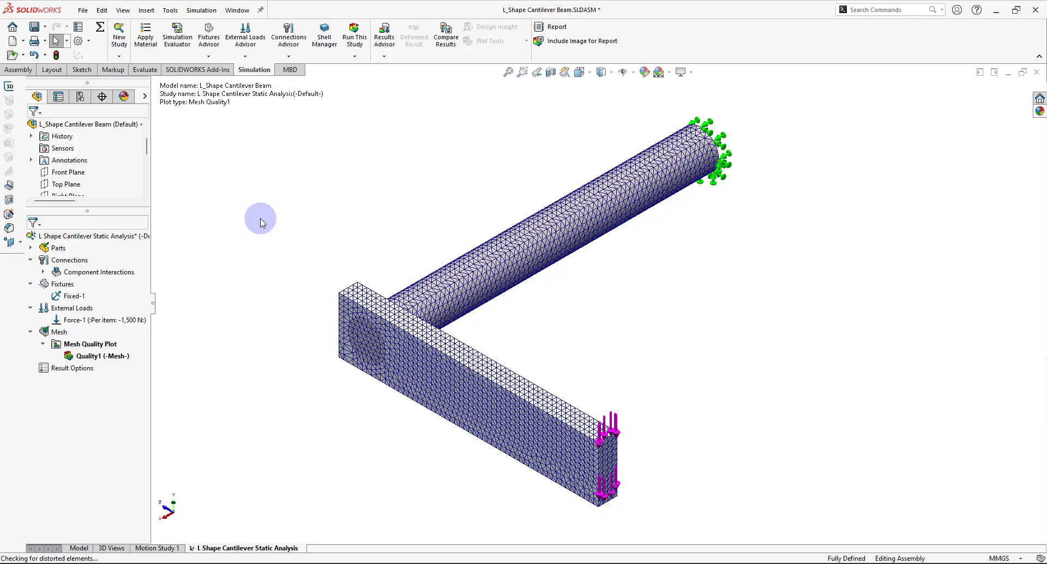
middle_click_drag(260, 223, 335, 223)
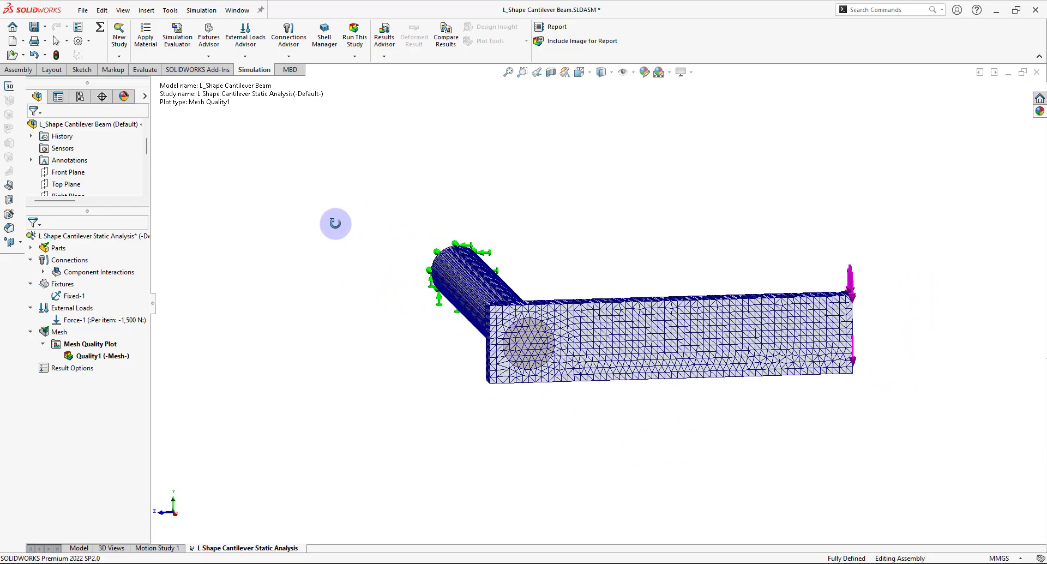
scroll(564, 349, "down", 5)
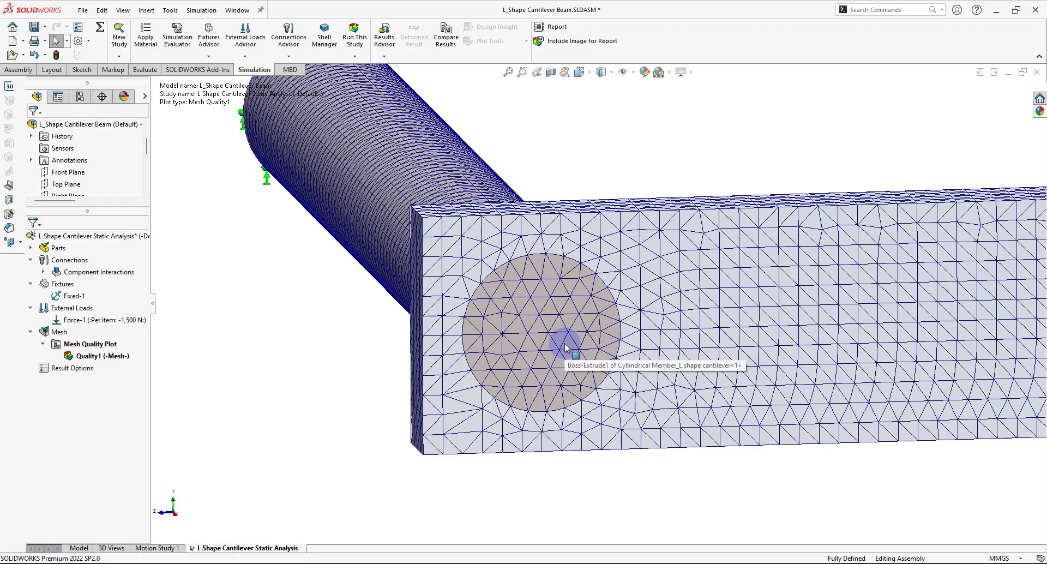
scroll(564, 348, "up", 5)
key("ctrl+7")
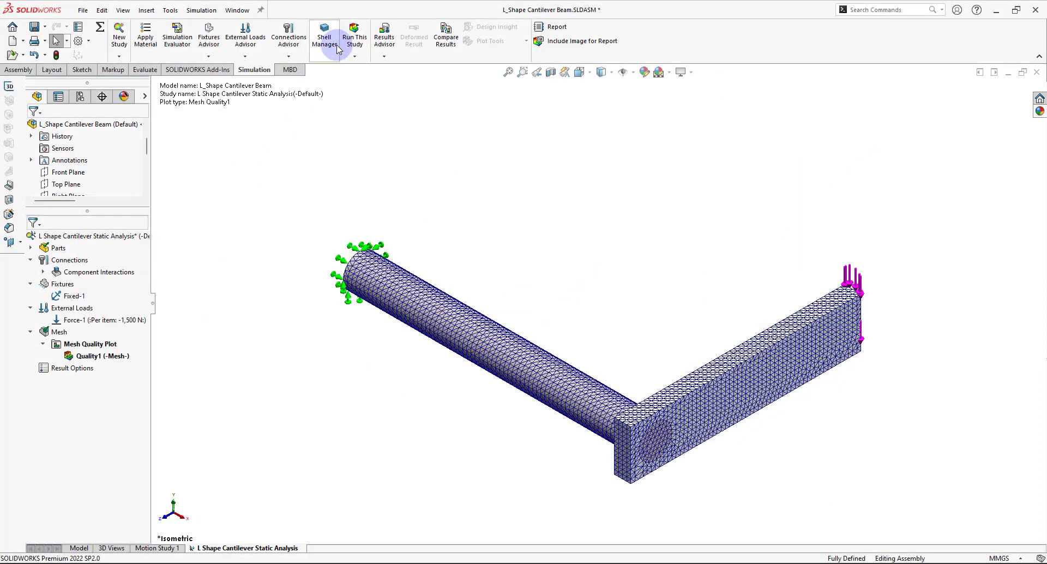
Run the study, view von Mises peaking at 3.807e+08 N/m^2, and edit Stress1's definition
left_click(346, 44)
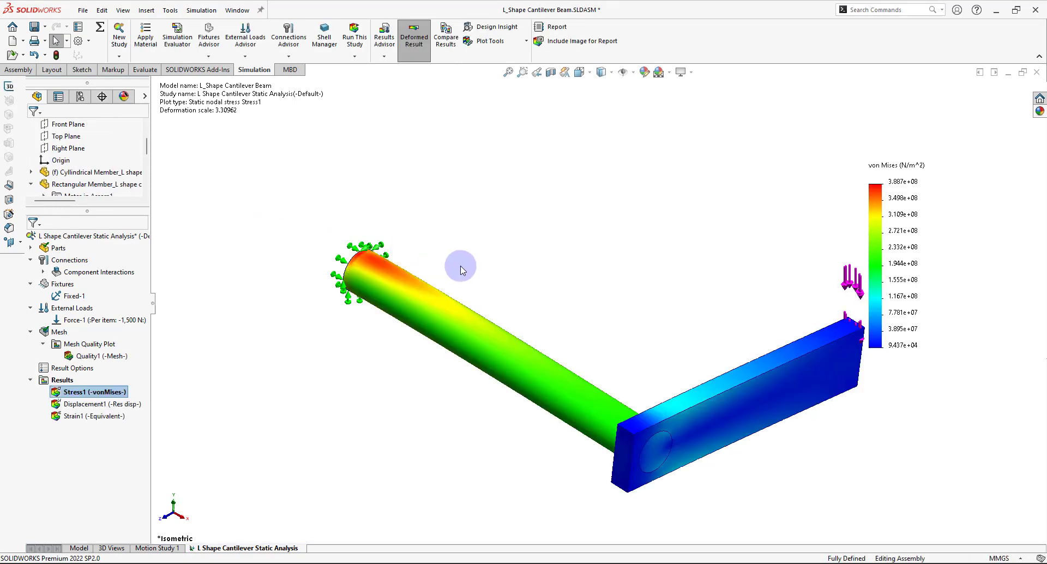
middle_click_drag(535, 288, 462, 248)
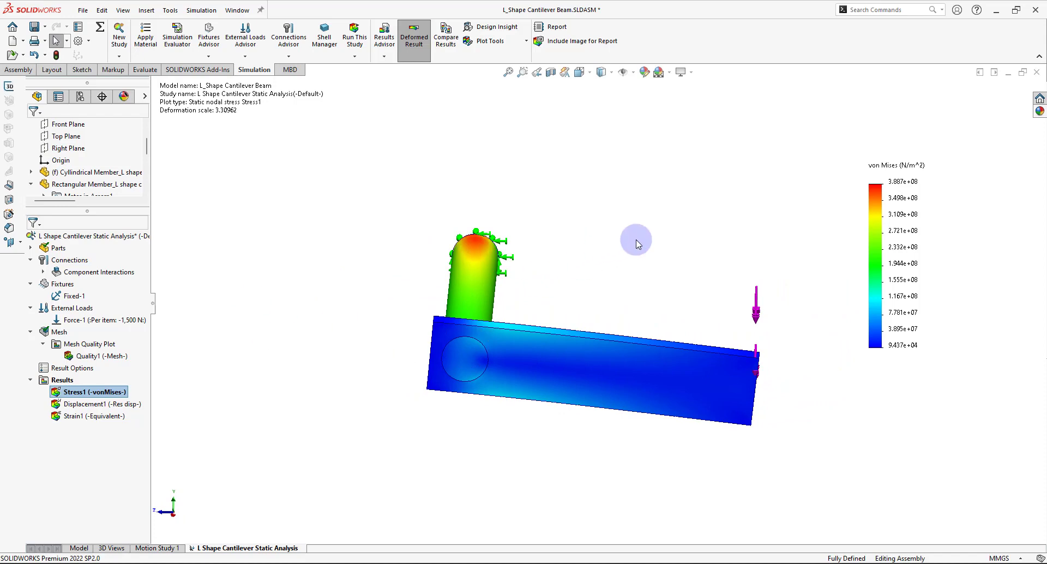
right_click(110, 390)
left_click(168, 169)
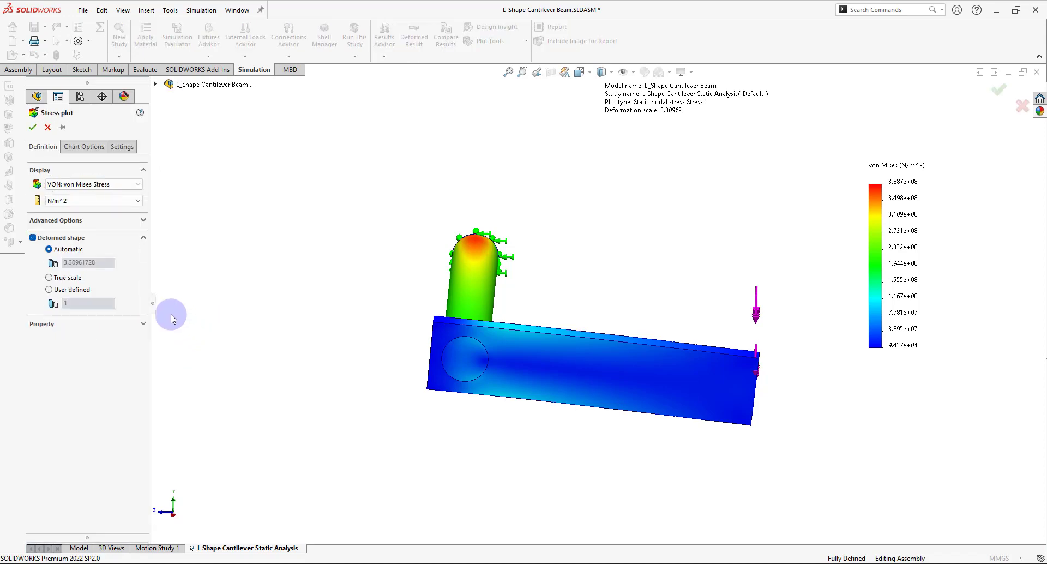
Set von Mises units to N/mm^2 (MPa), true-scale deformation and floating legend format
left_click(98, 184)
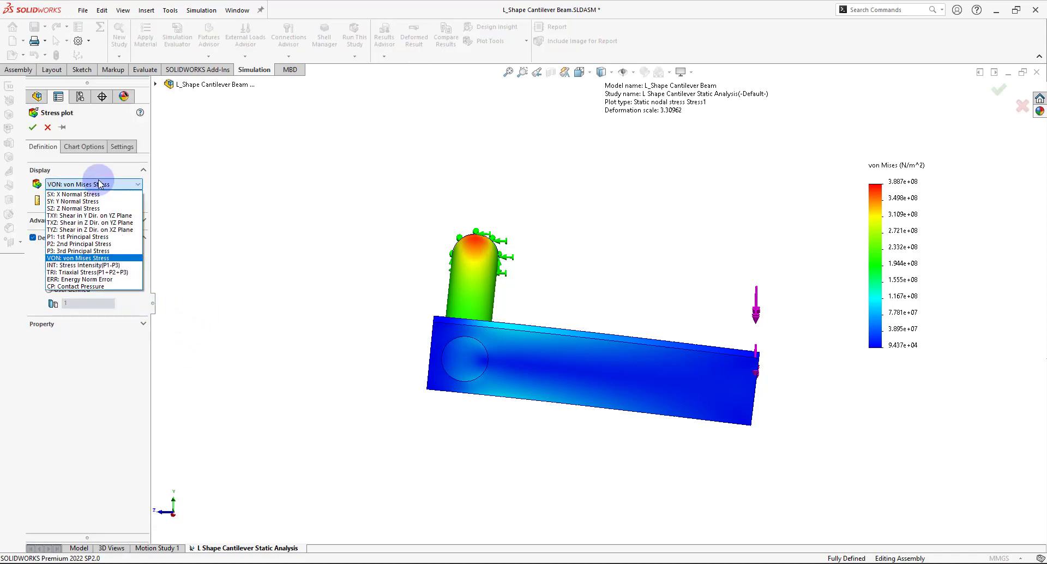
left_click(82, 185)
left_click(77, 200)
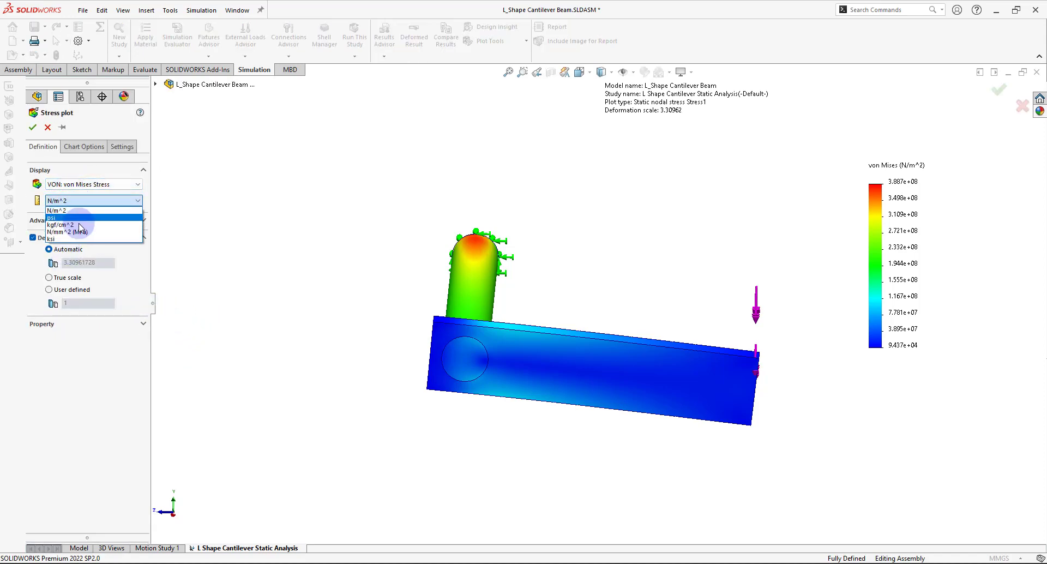
left_click(74, 227)
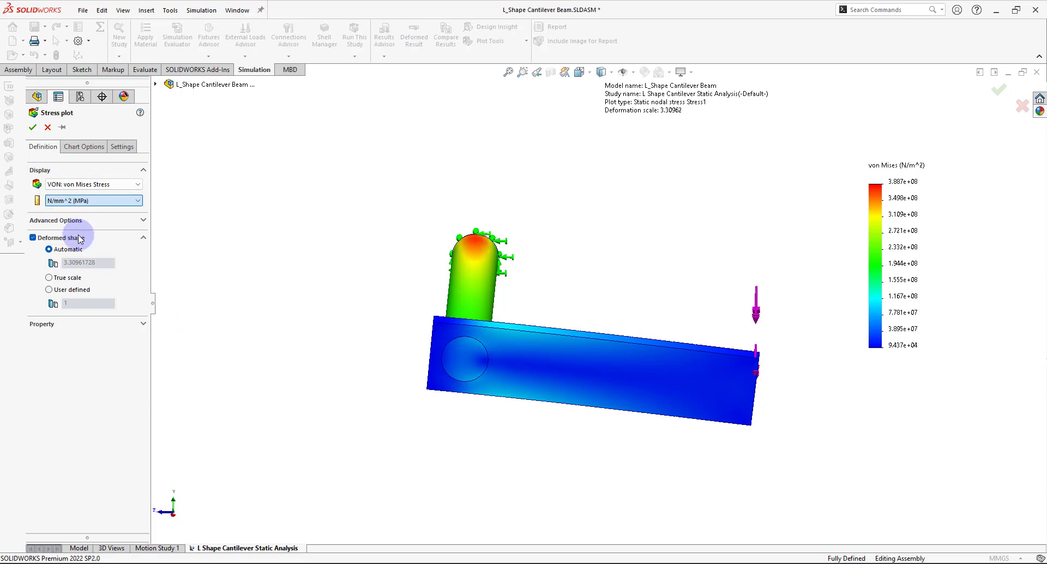
left_click(51, 278)
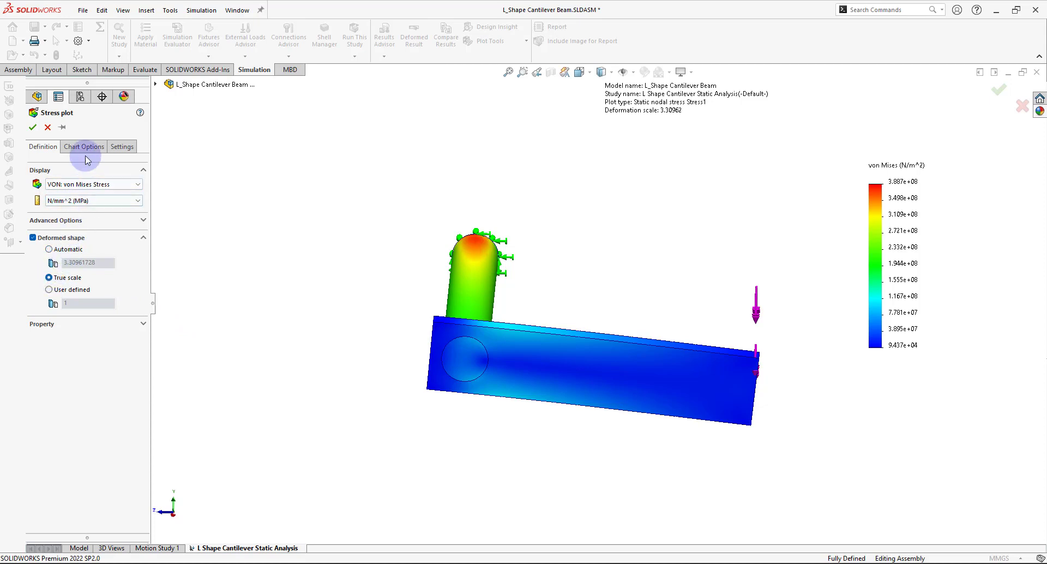
left_click(105, 147)
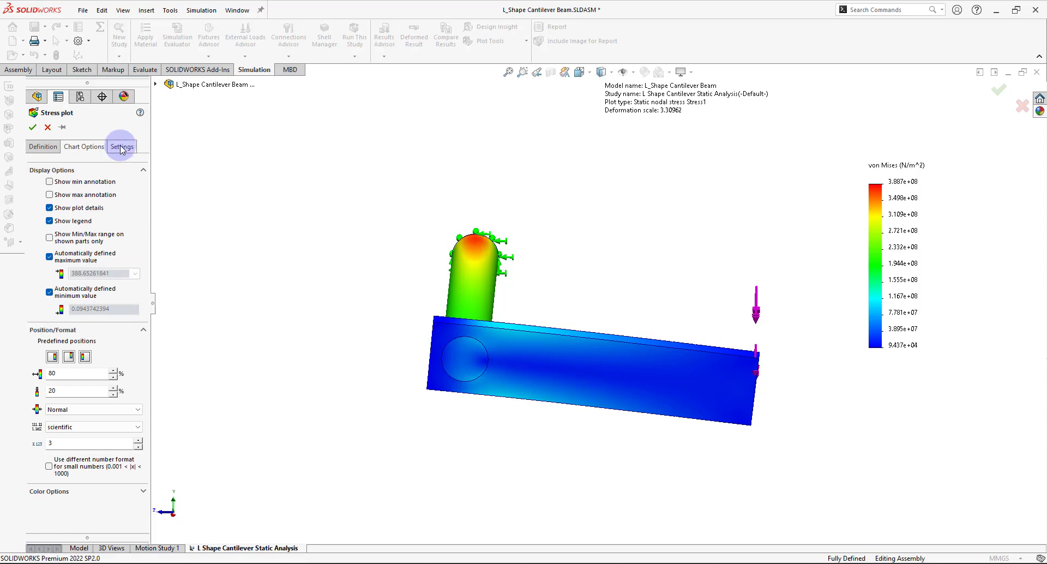
left_click(70, 427)
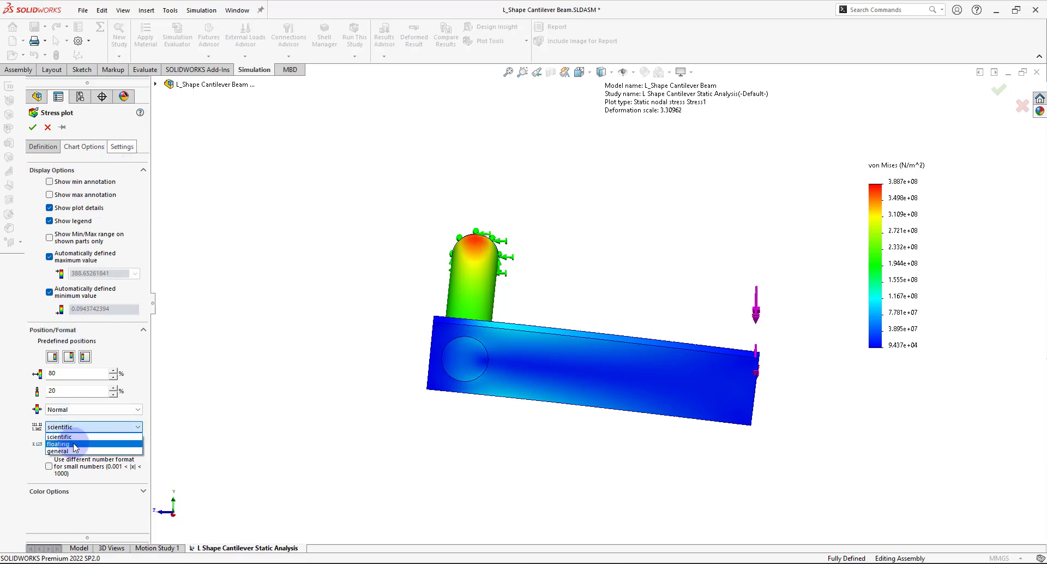
left_click(59, 444)
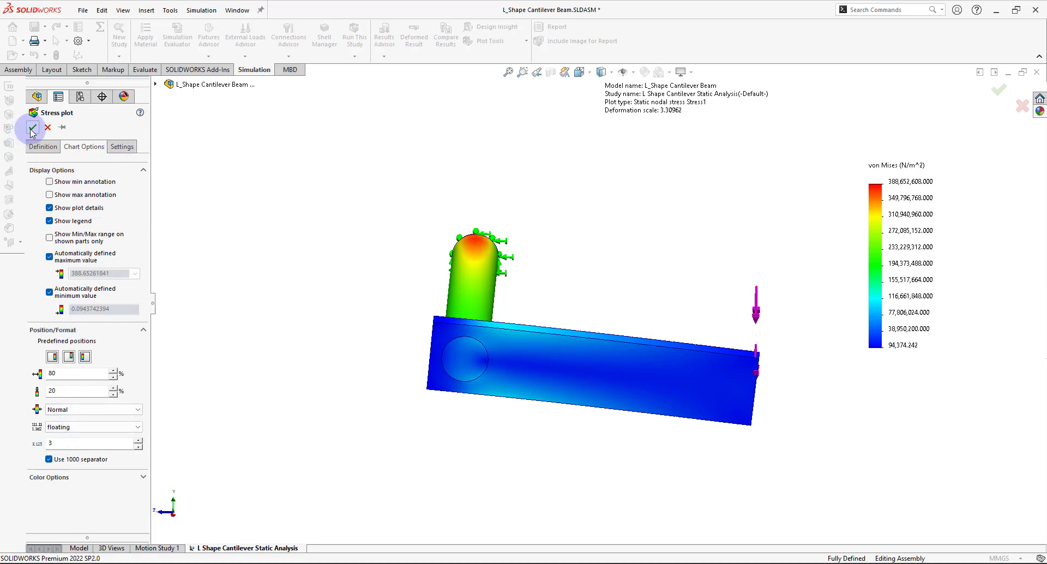
key("Return")
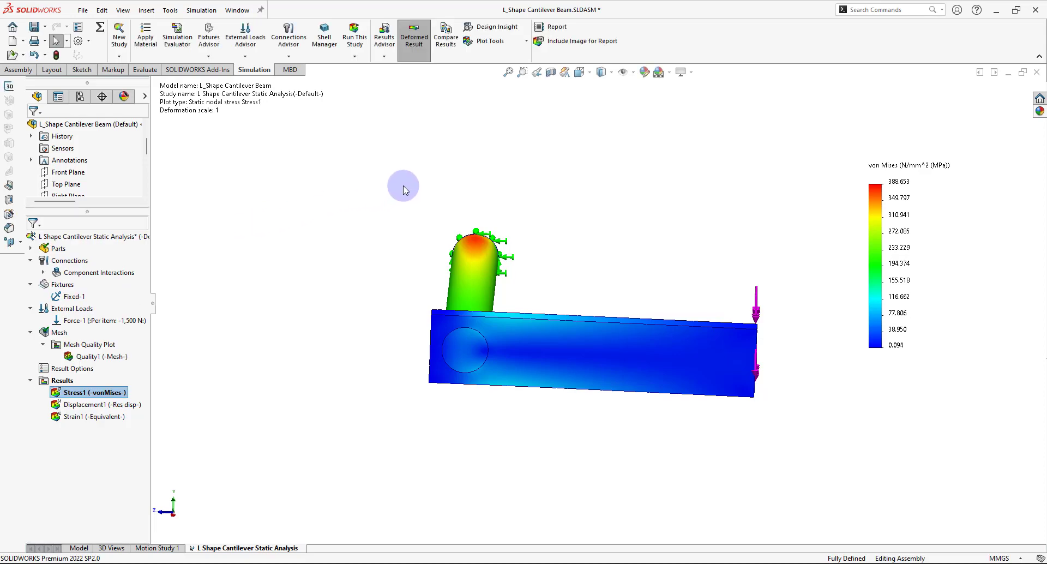
Inspect the 388.653 MPa stress plot and display the Displacement1 result
middle_click_drag(402, 185, 463, 233)
left_click(444, 293)
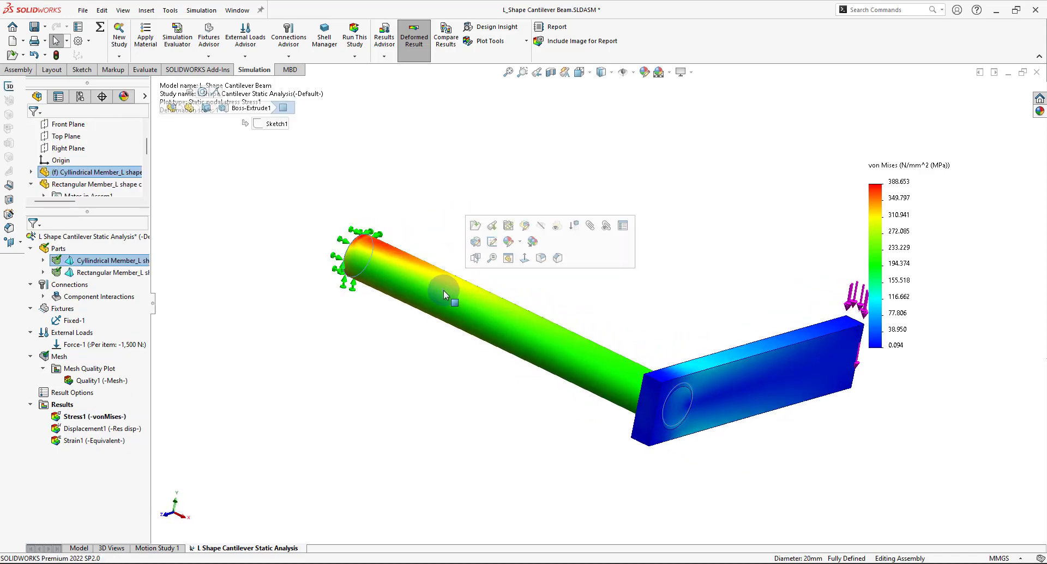
left_click(510, 174)
middle_click_drag(545, 204, 523, 187)
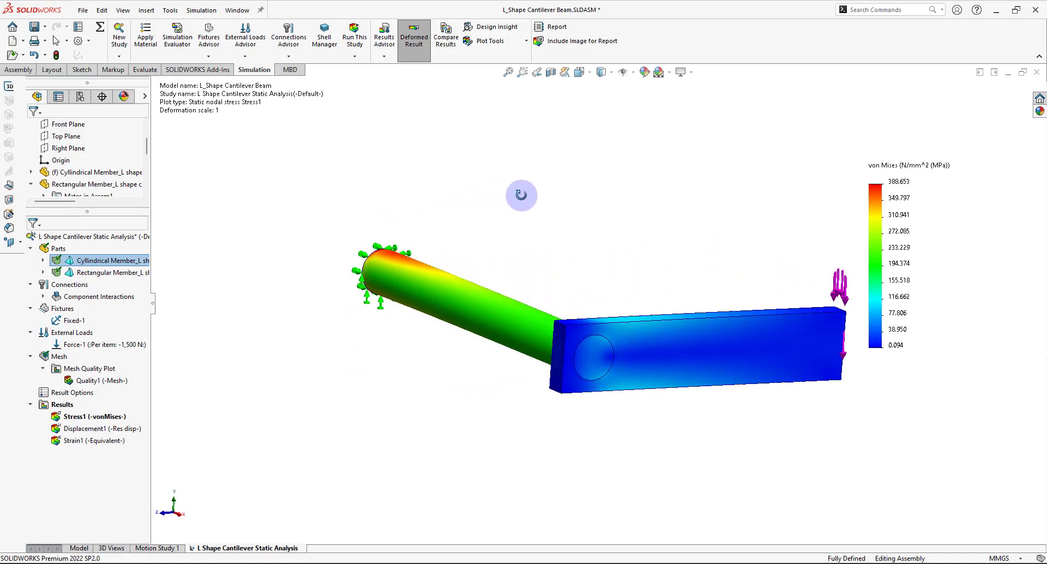
double_click(122, 429)
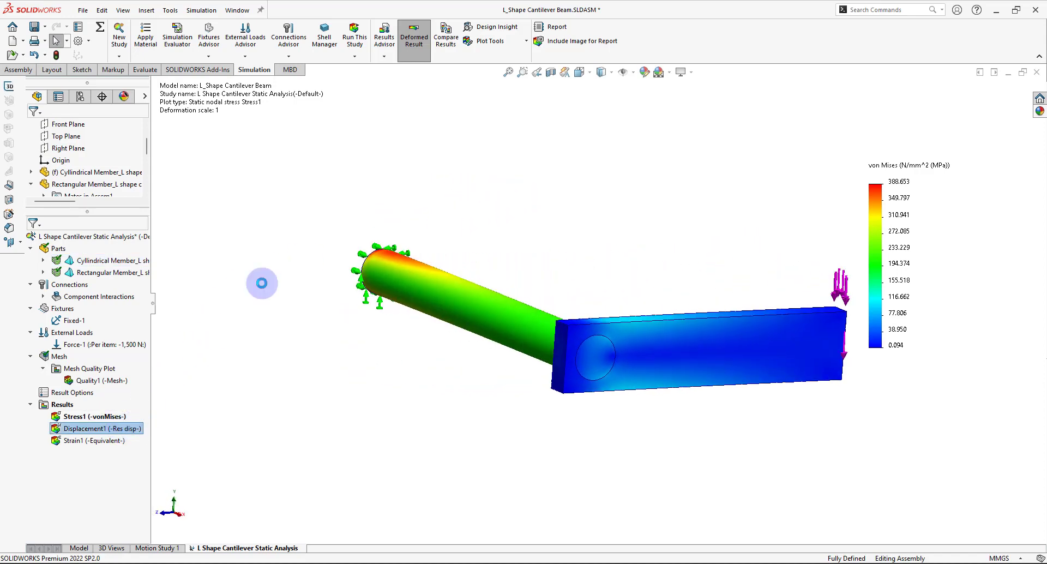
Edit Displacement1's definition, trying true-scale deformation before reverting to automatic scaling
middle_click_drag(281, 168, 264, 159)
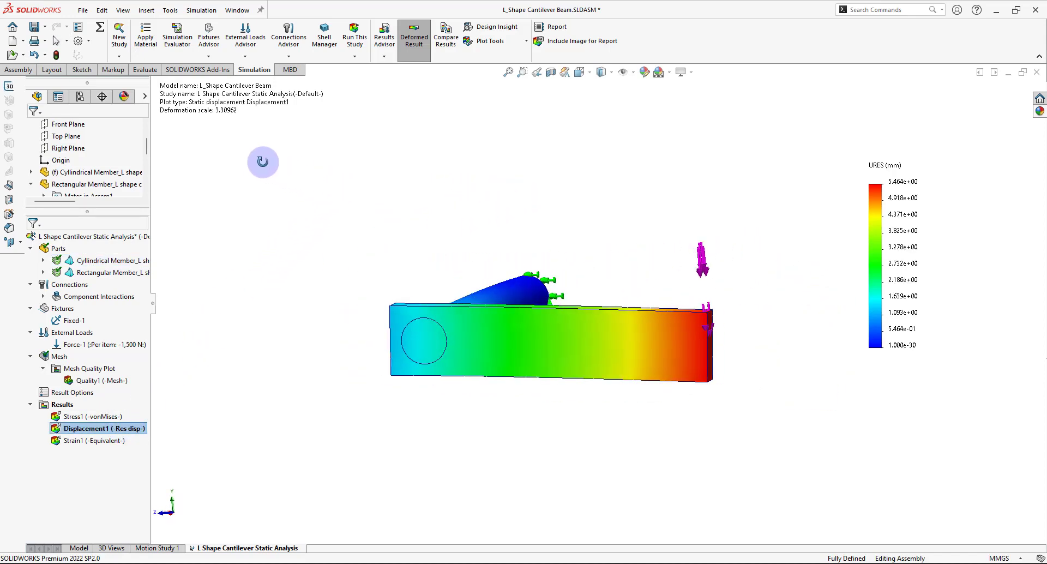
right_click(80, 429)
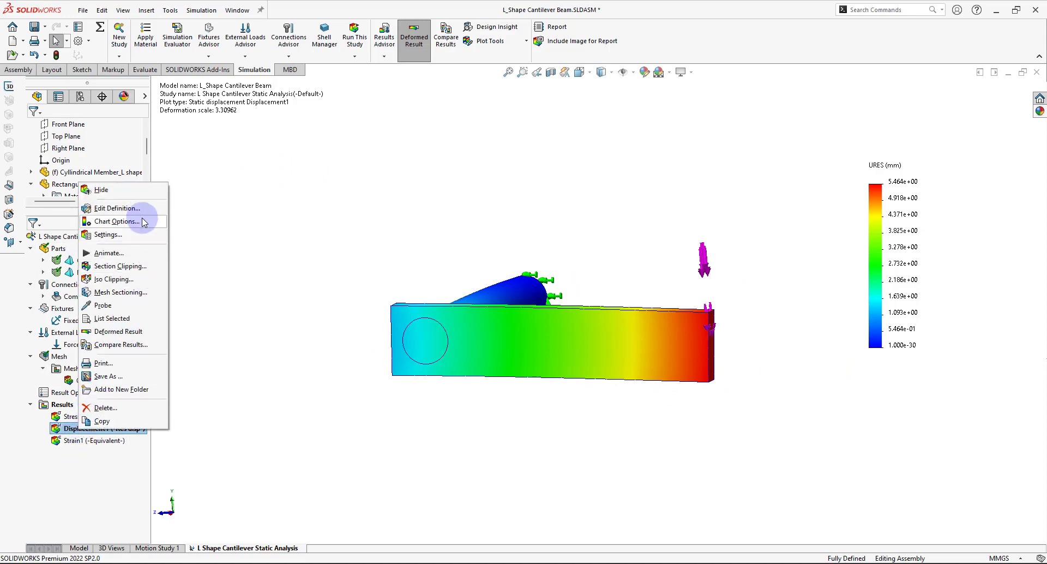
left_click(141, 212)
left_click(169, 187)
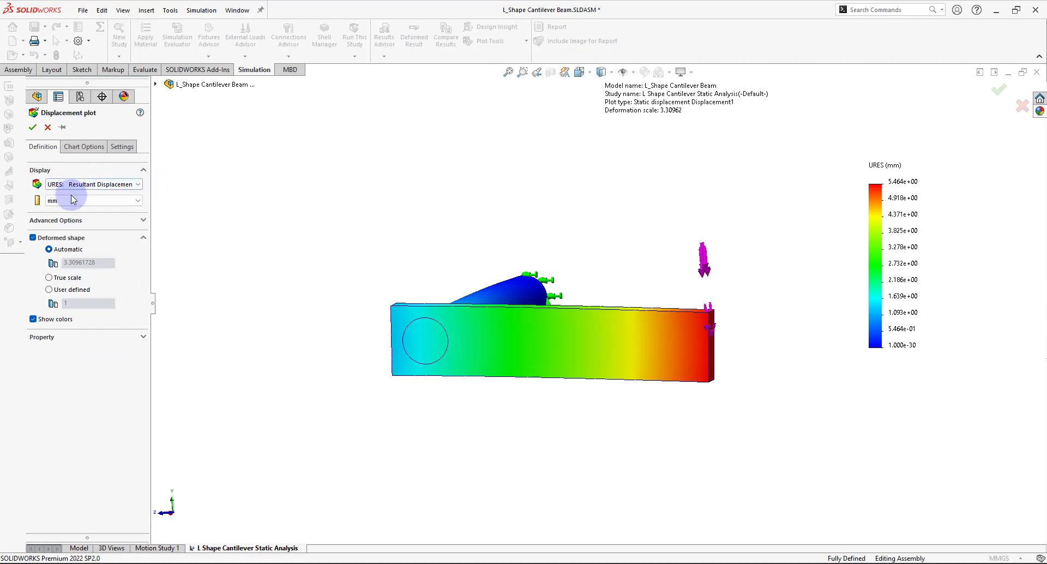
left_click(57, 278)
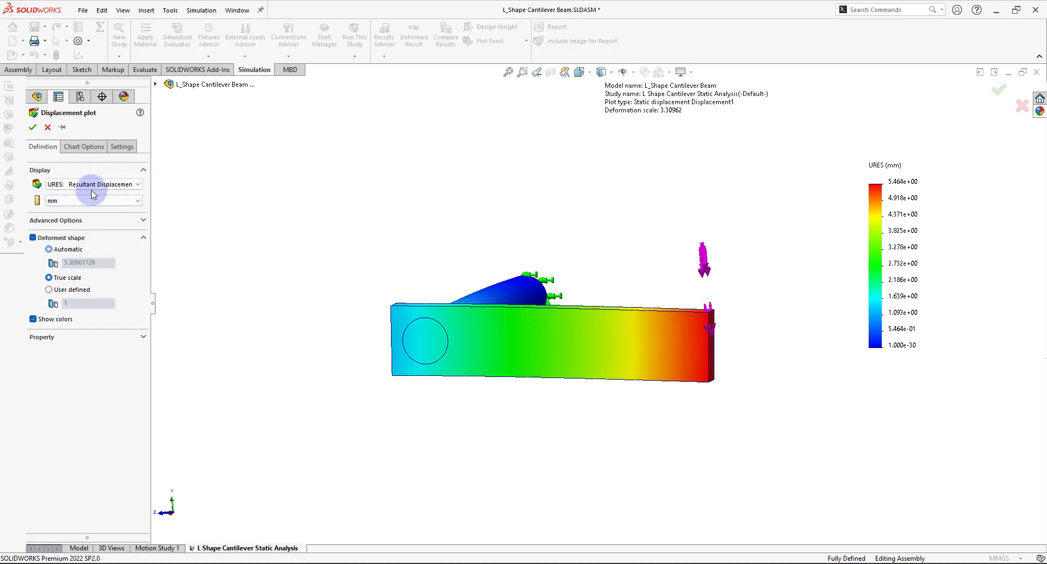
left_click(50, 249)
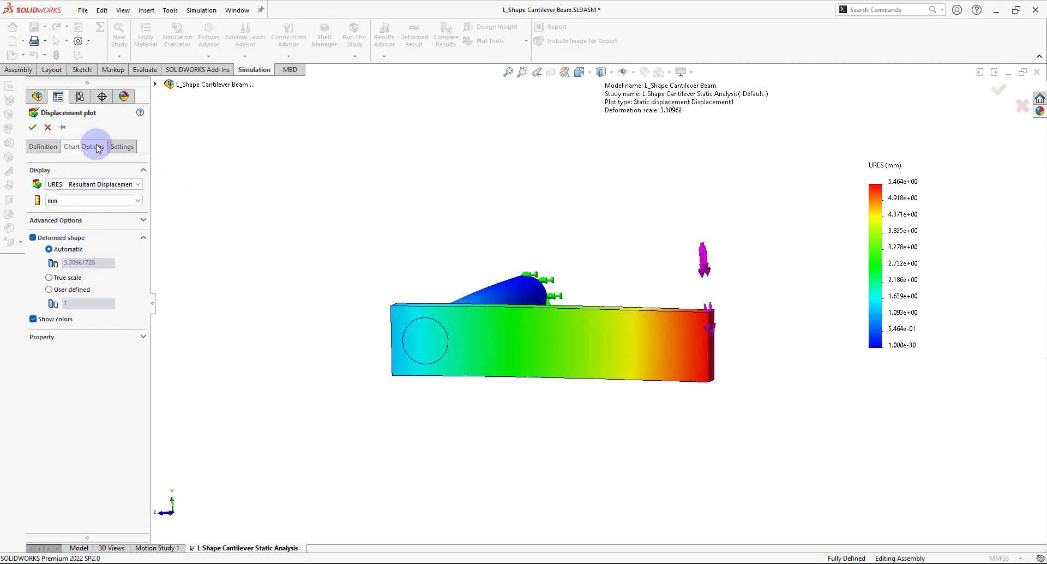
Set the URES legend number format to floating and return to the isometric view
left_click(98, 147)
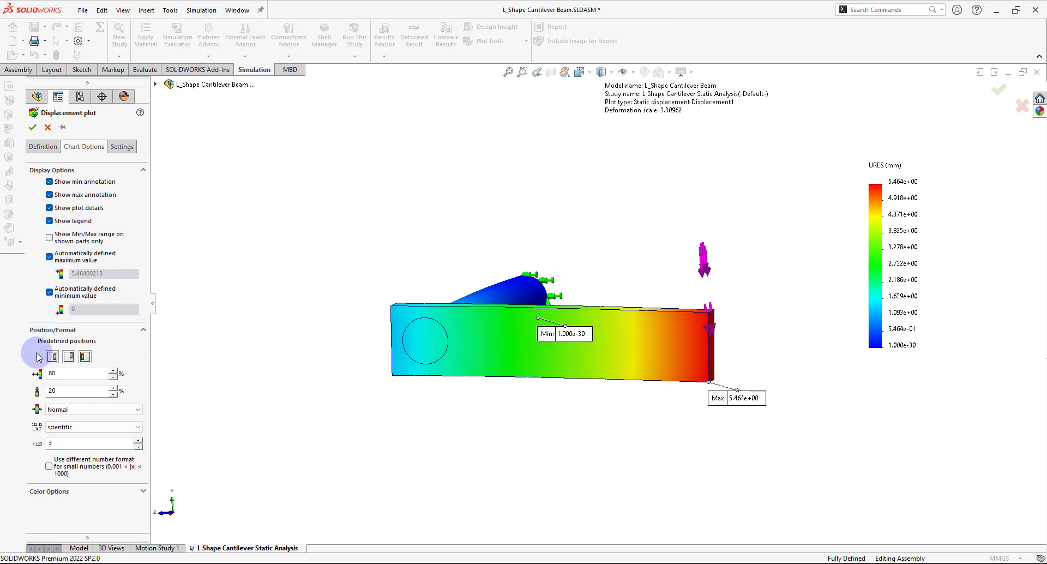
left_click(60, 427)
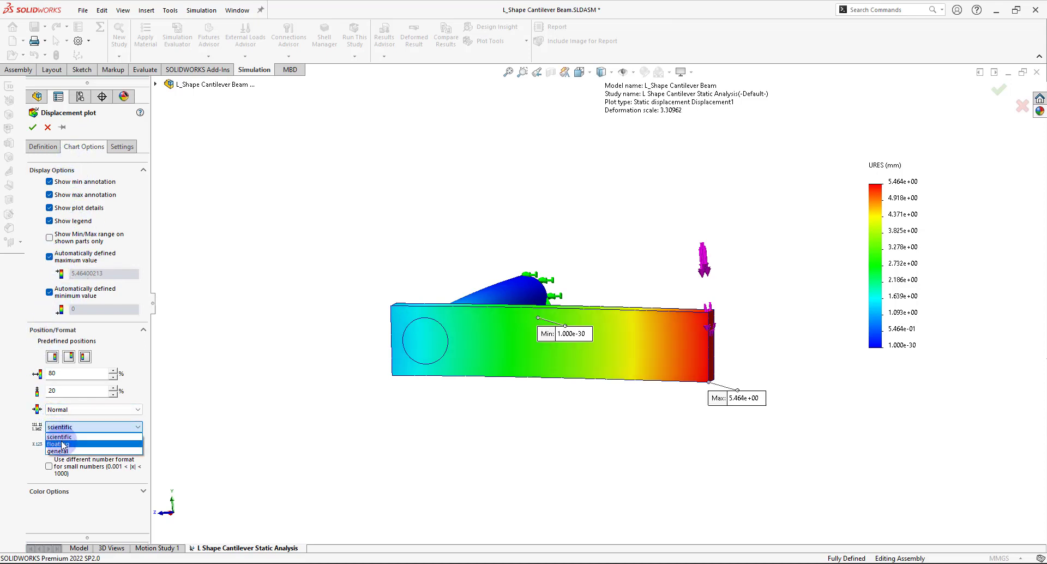
left_click(63, 445)
left_click(32, 128)
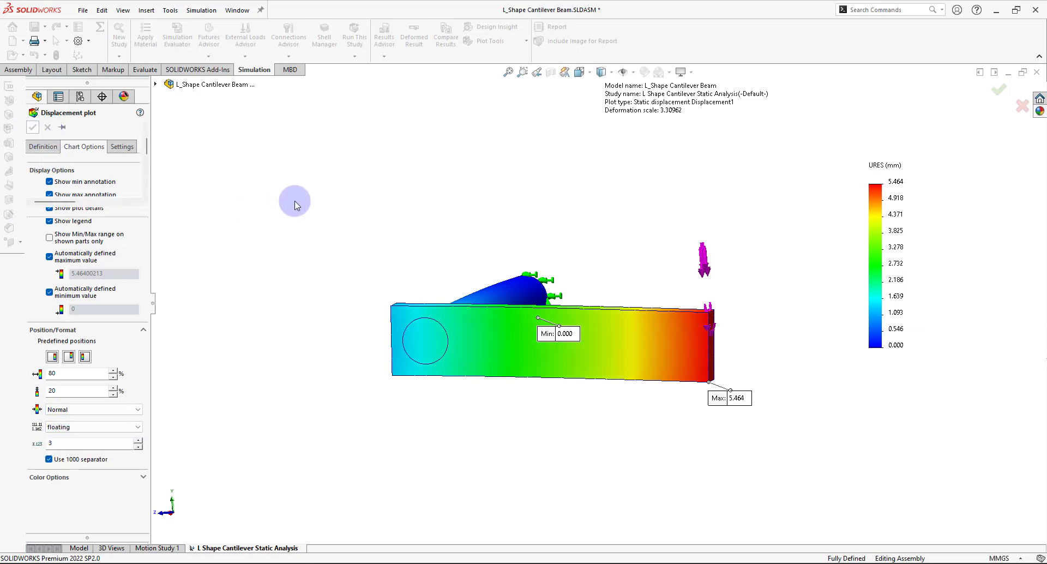
middle_click_drag(328, 189, 357, 213)
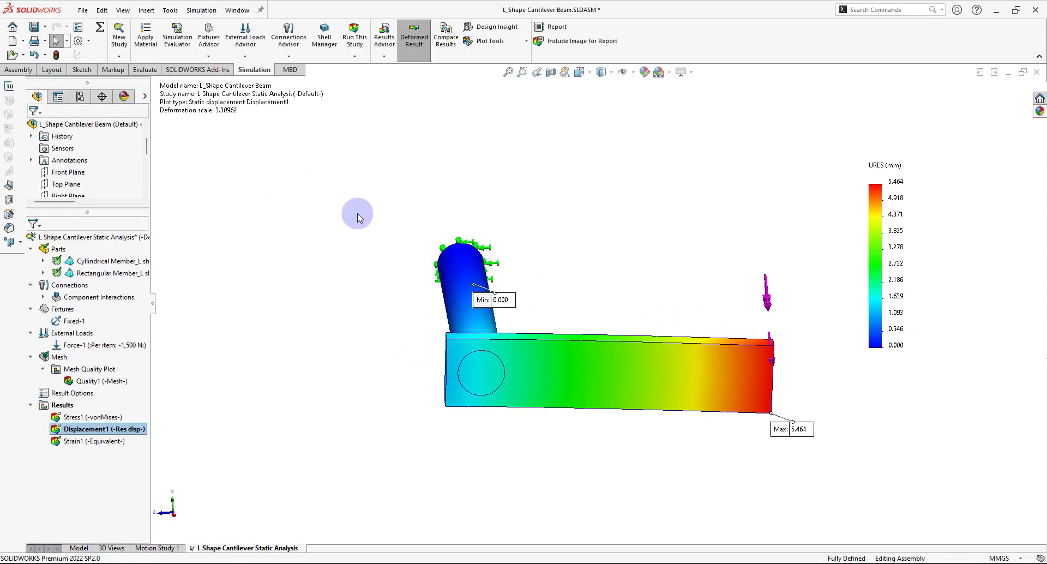
key("ctrl+7")
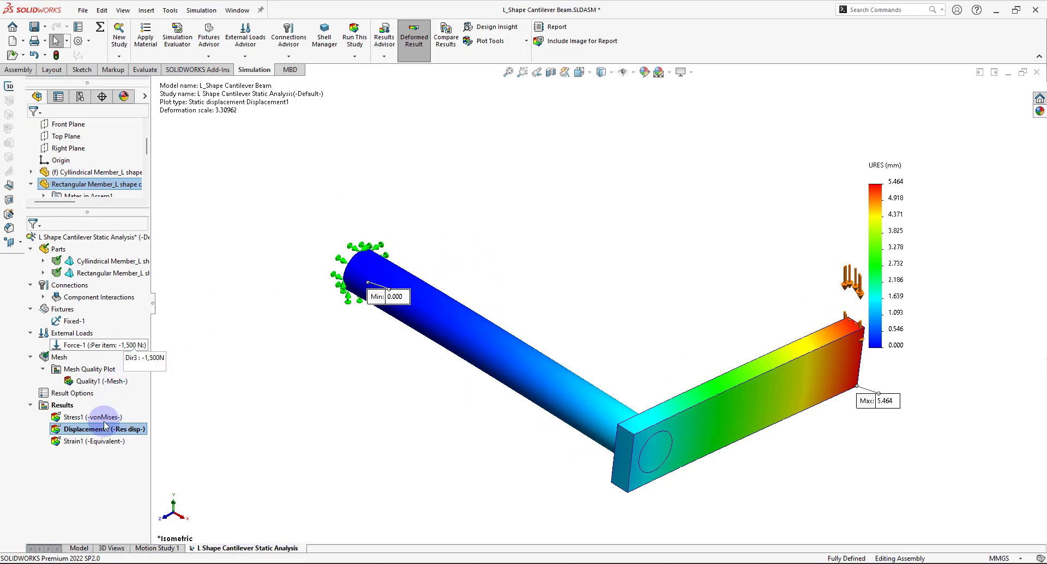
Animate the Displacement1 deformation, orbit the deforming L-beam, then close the animation
right_click(105, 429)
left_click(136, 215)
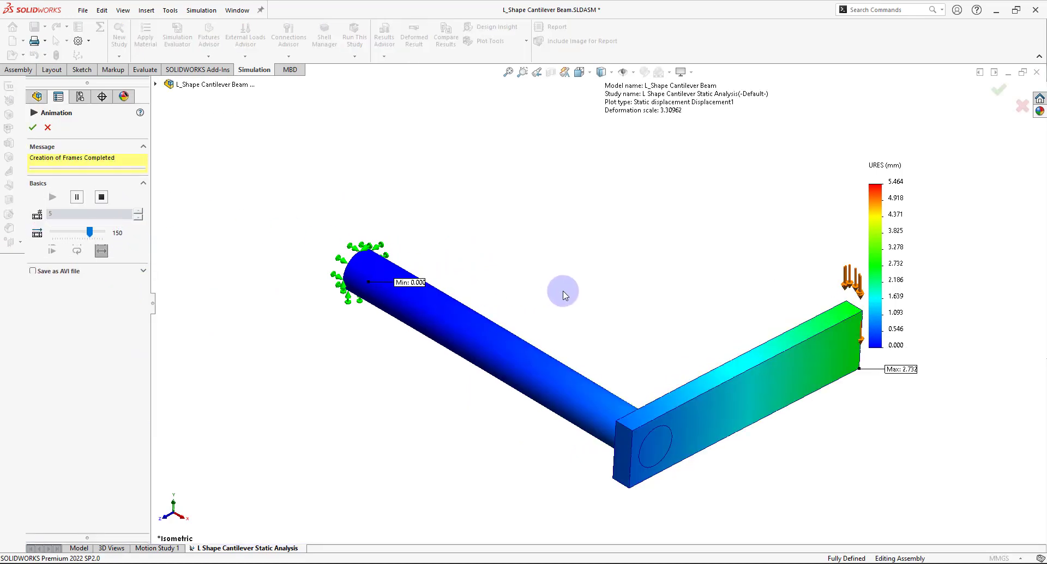
scroll(591, 264, "up", 2)
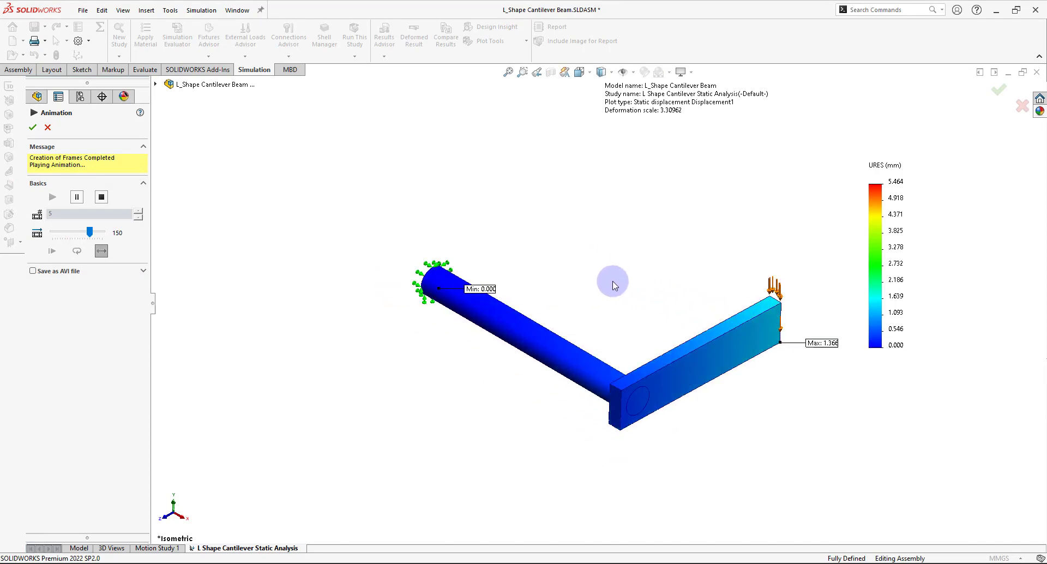
middle_click_drag(634, 286, 541, 362)
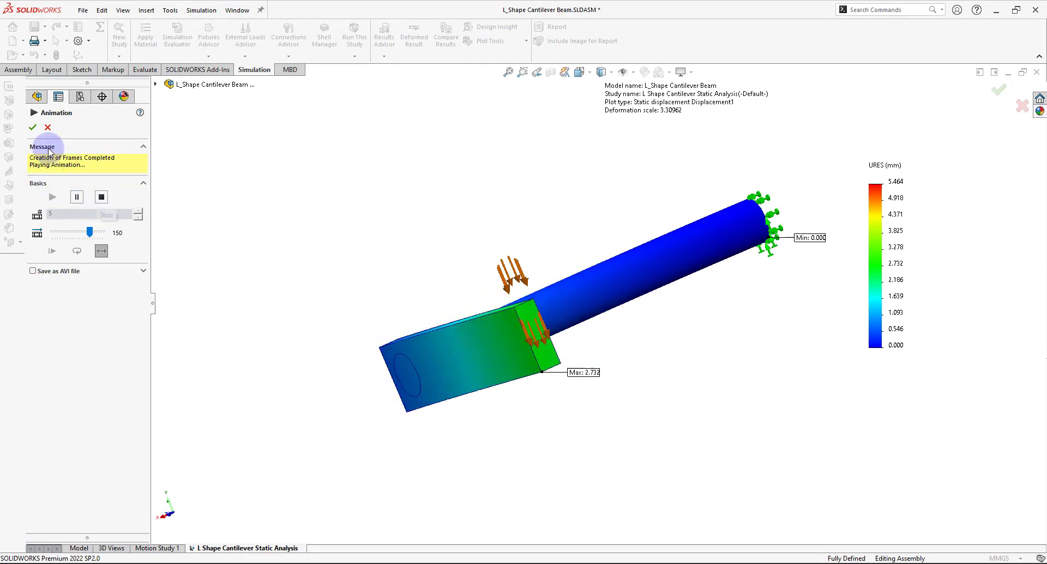
left_click(47, 129)
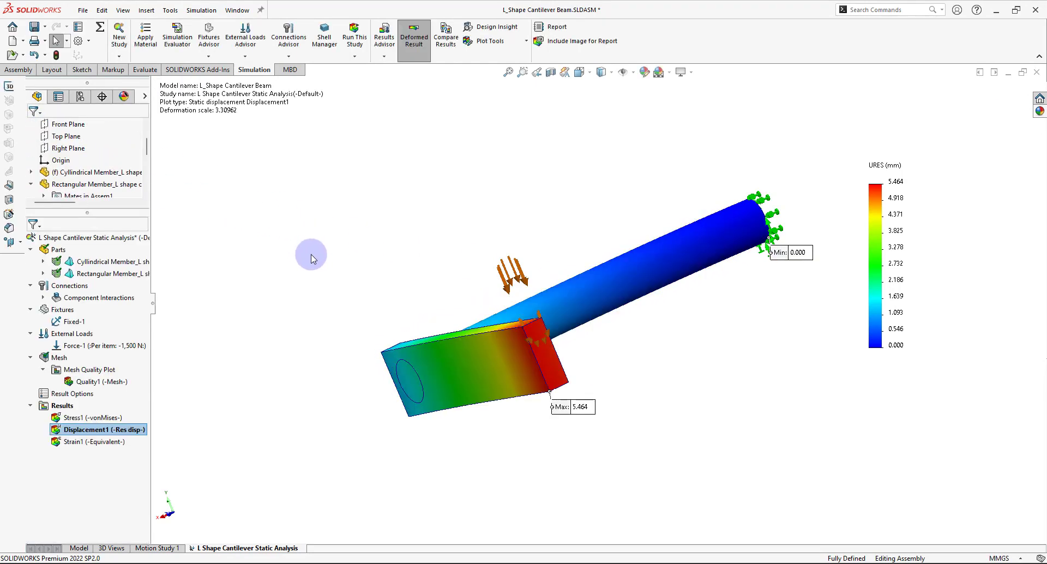
middle_click_drag(353, 256, 505, 269)
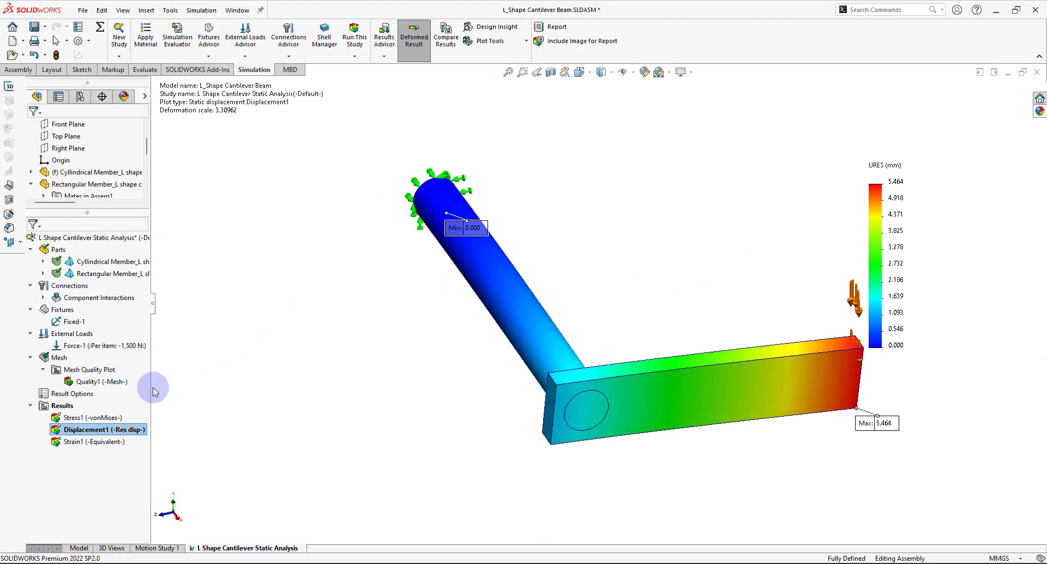
Redefine Stress1 to SX: X Normal Stress, ranging -392.486 to 395.786 MPa
left_click(112, 418)
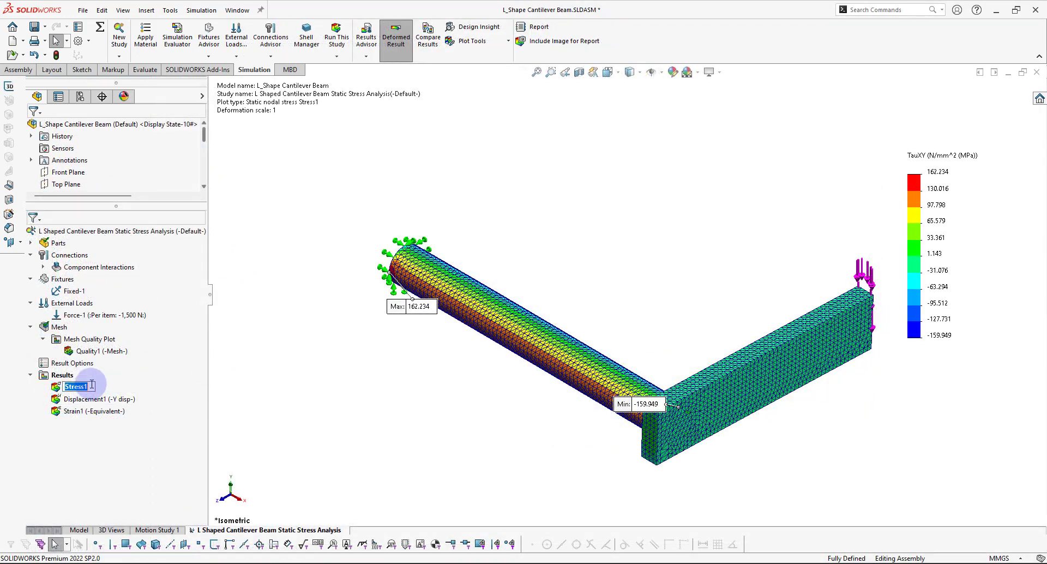
right_click(90, 387)
left_click(205, 198)
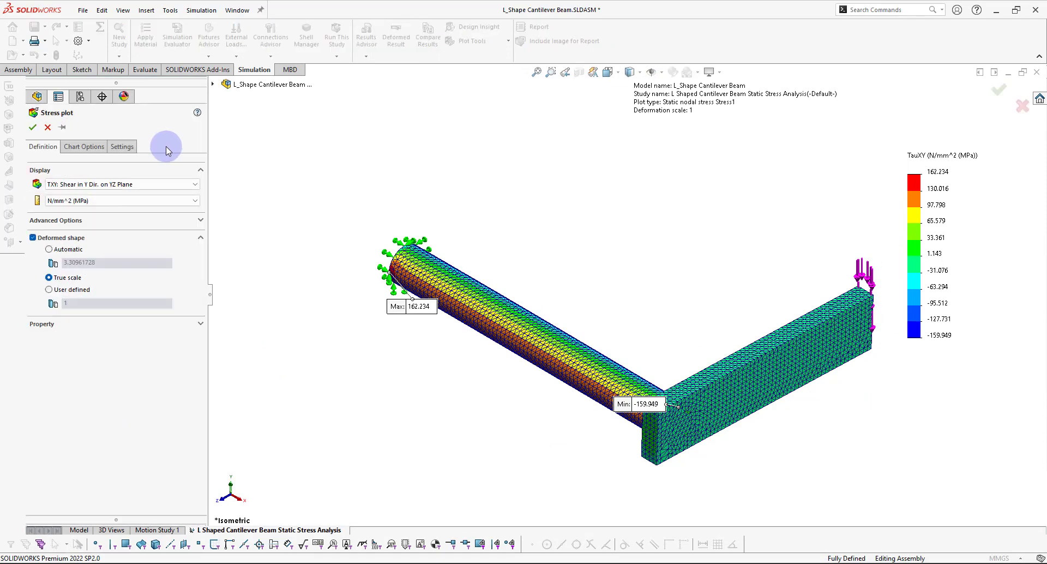
left_click(147, 184)
left_click(145, 197)
left_click(33, 129)
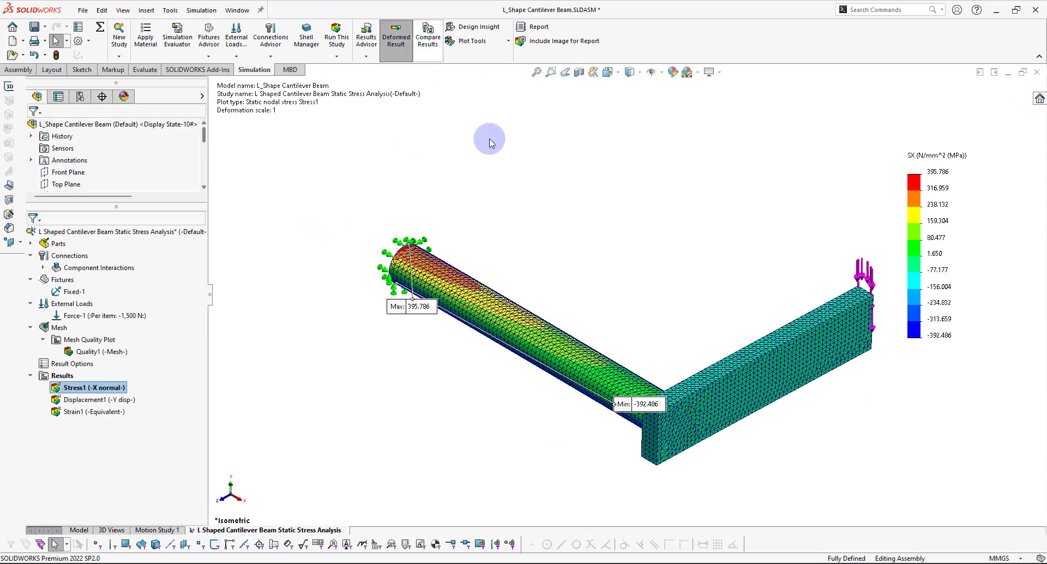
Reorient the beam to the top view so the whole L shape is visible
middle_click_drag(537, 264, 526, 288)
key("space")
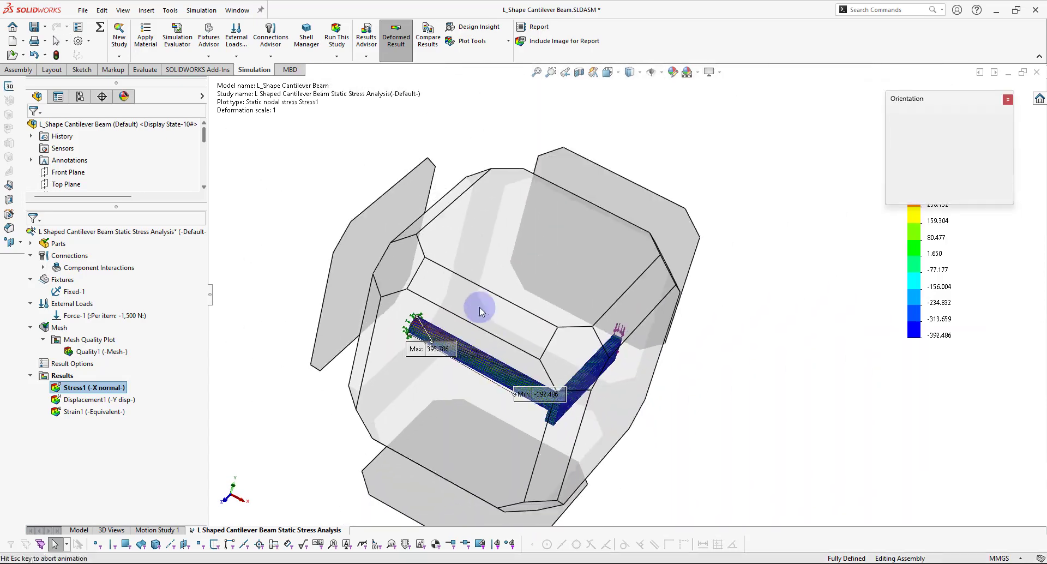
left_click(527, 281)
scroll(540, 275, "down", 4)
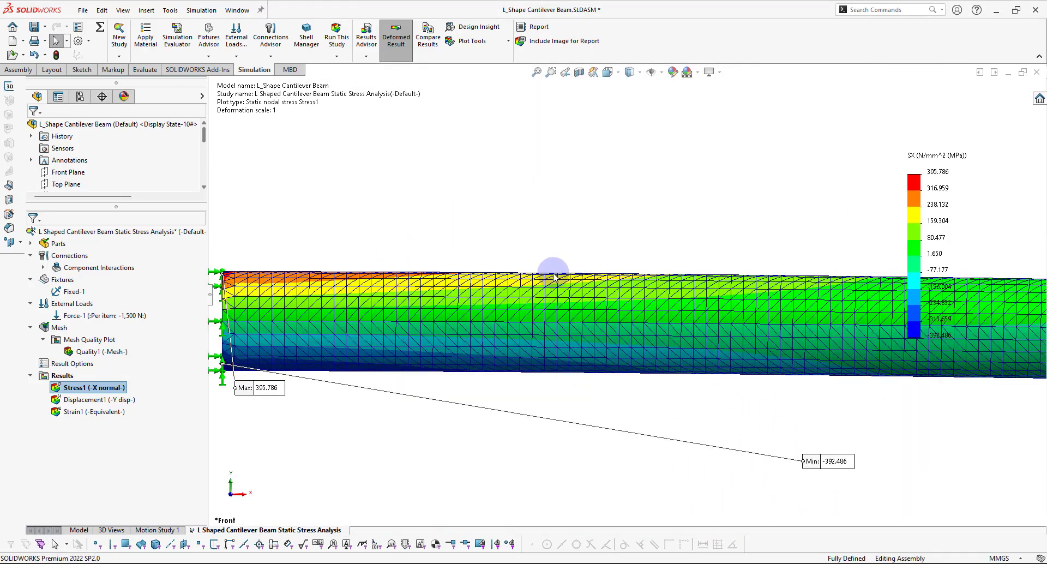
scroll(371, 297, "up", 2)
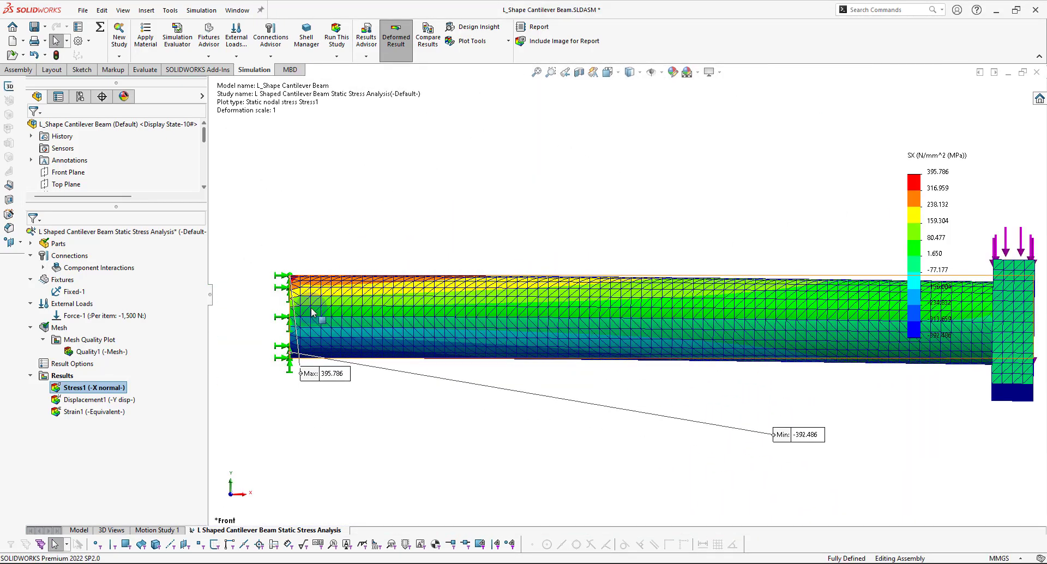
scroll(297, 309, "down", 3)
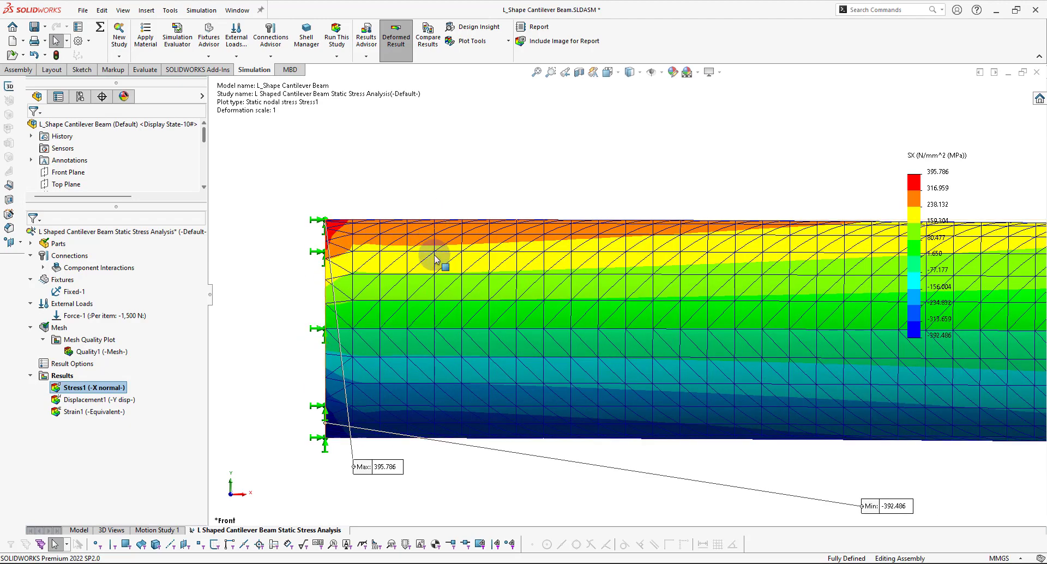
key("space")
left_click(467, 202)
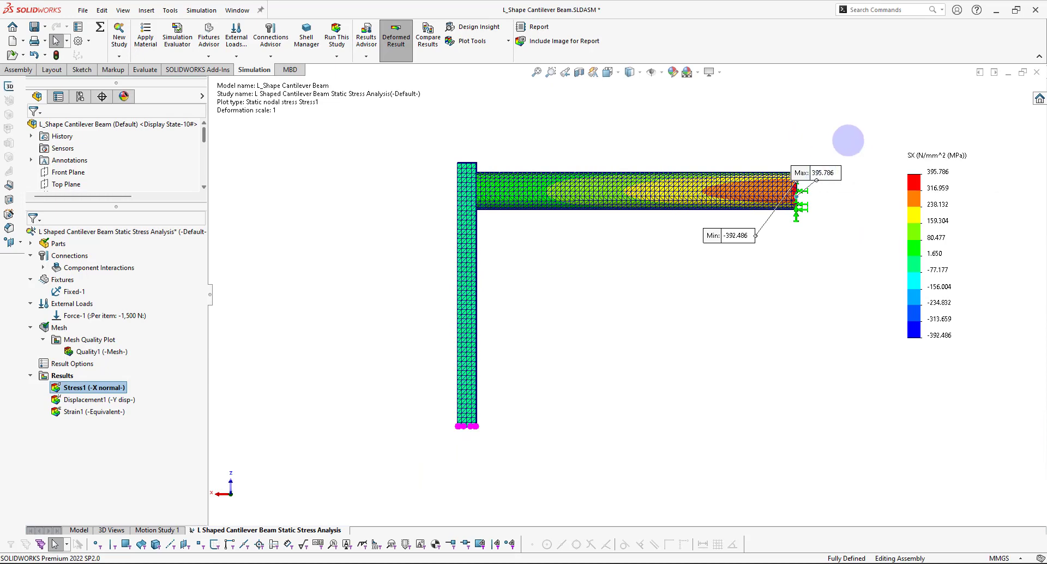
Drag the SX Min and Max labels apart and start the Plot Tools Probe
mouse_move(731, 235)
left_mouse_down()
mouse_move(718, 121)
mouse_move(783, 91)
left_mouse_up()
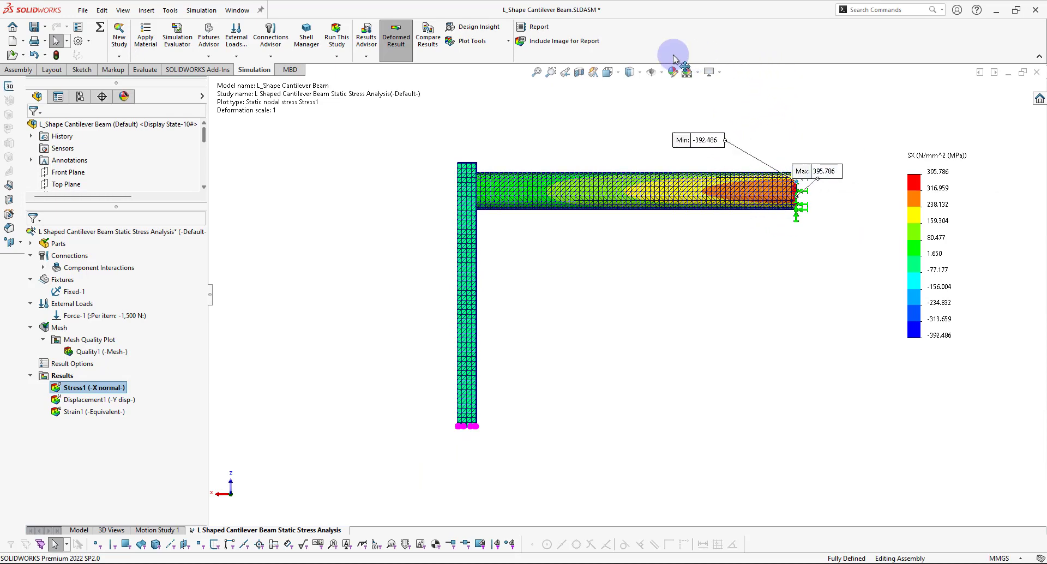
left_click_drag(825, 170, 861, 299)
scroll(802, 210, "down", 2)
scroll(800, 209, "down", 3)
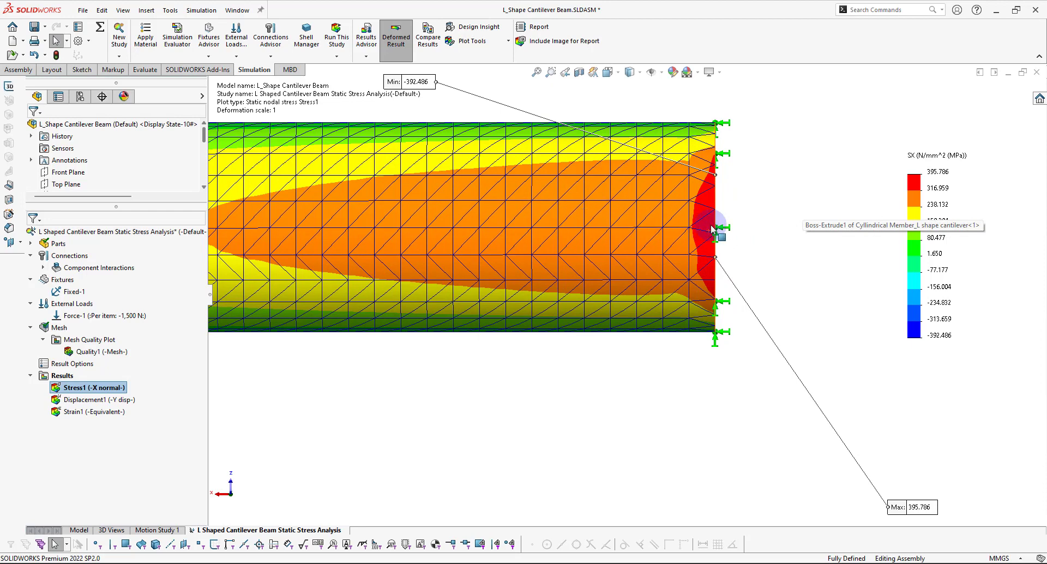
left_click(472, 41)
left_click(468, 94)
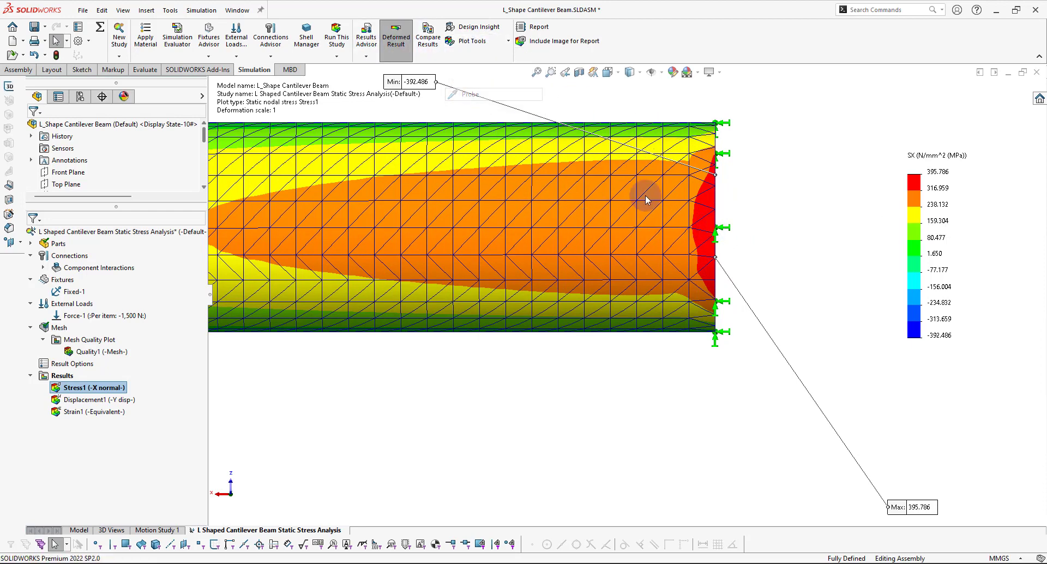
Probe SX at node 978, then from a front view at node 681
left_click(611, 229)
key("space")
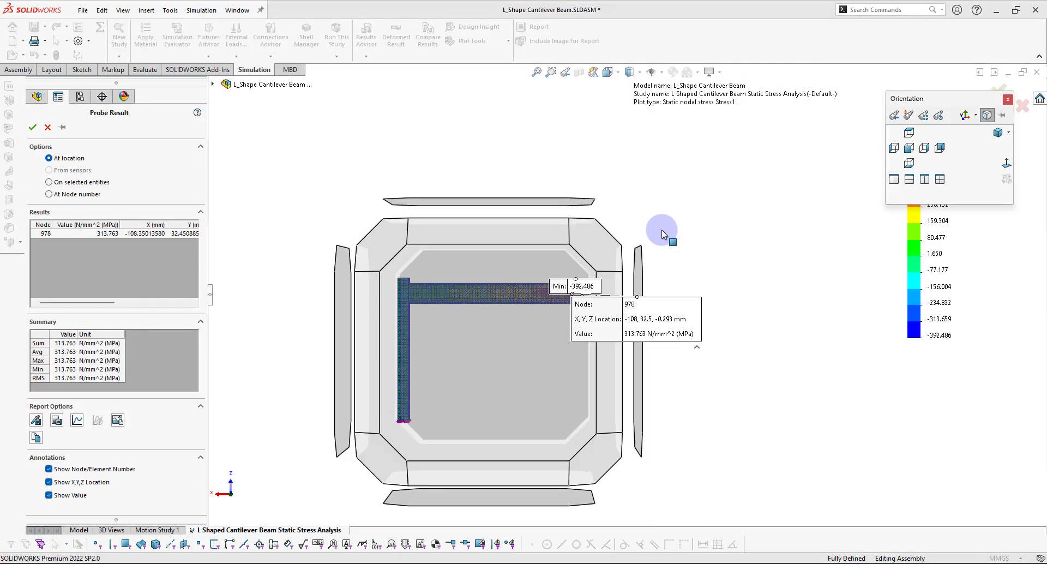
left_click(662, 230)
key("space")
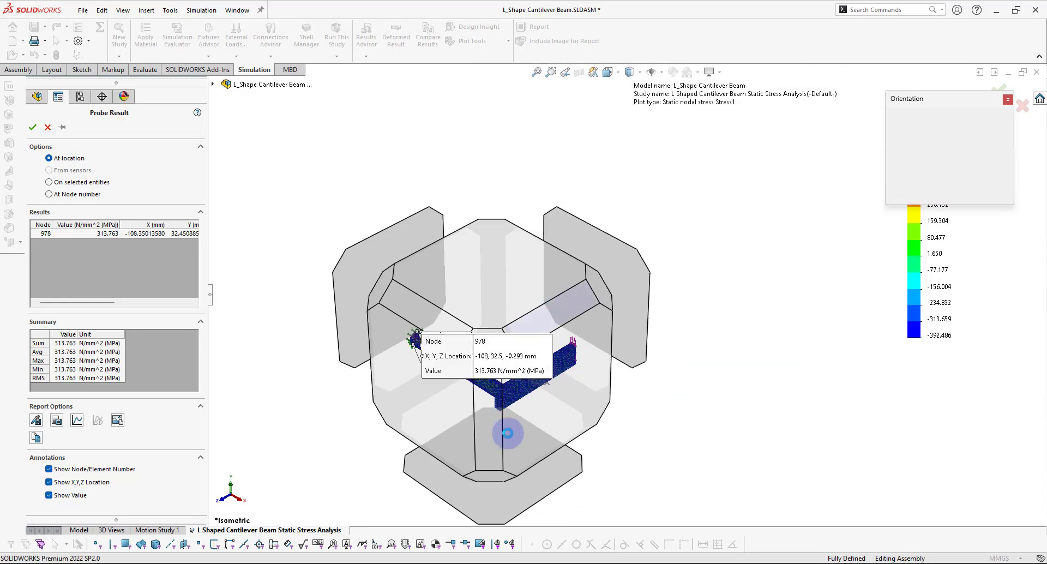
left_click(498, 504)
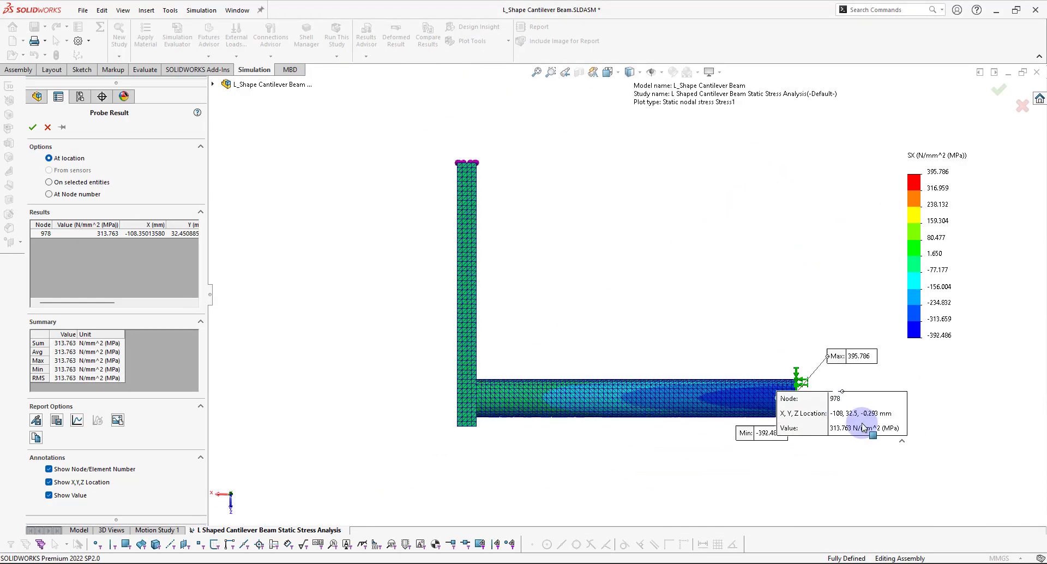
scroll(785, 392, "down", 5)
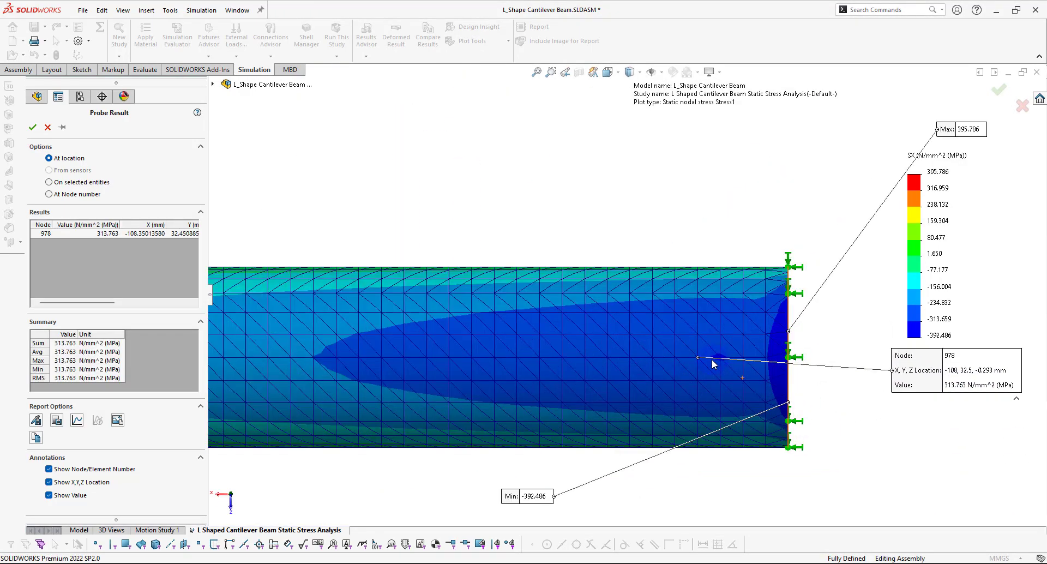
left_click(475, 140)
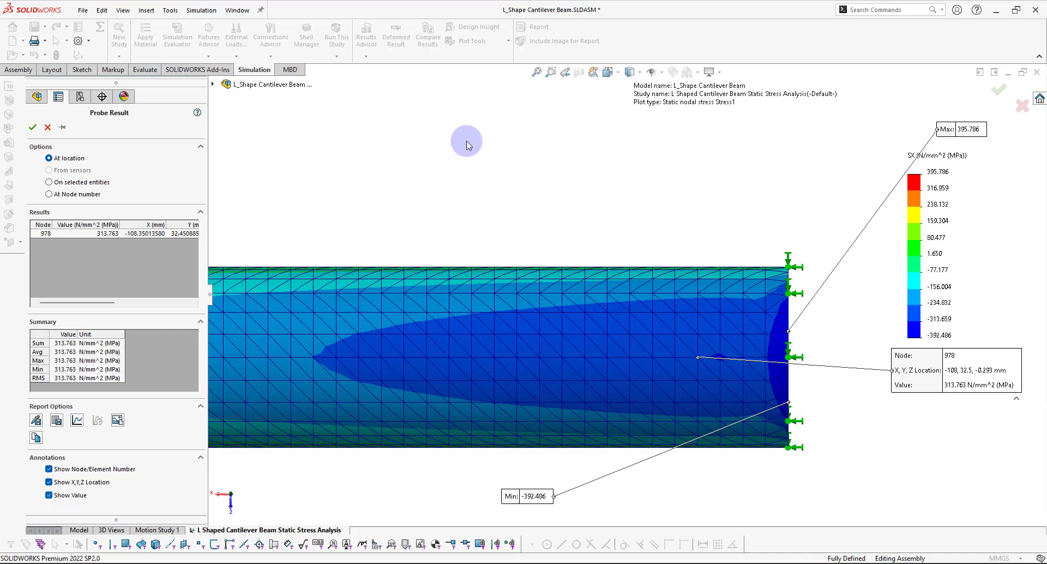
key("ctrl+7")
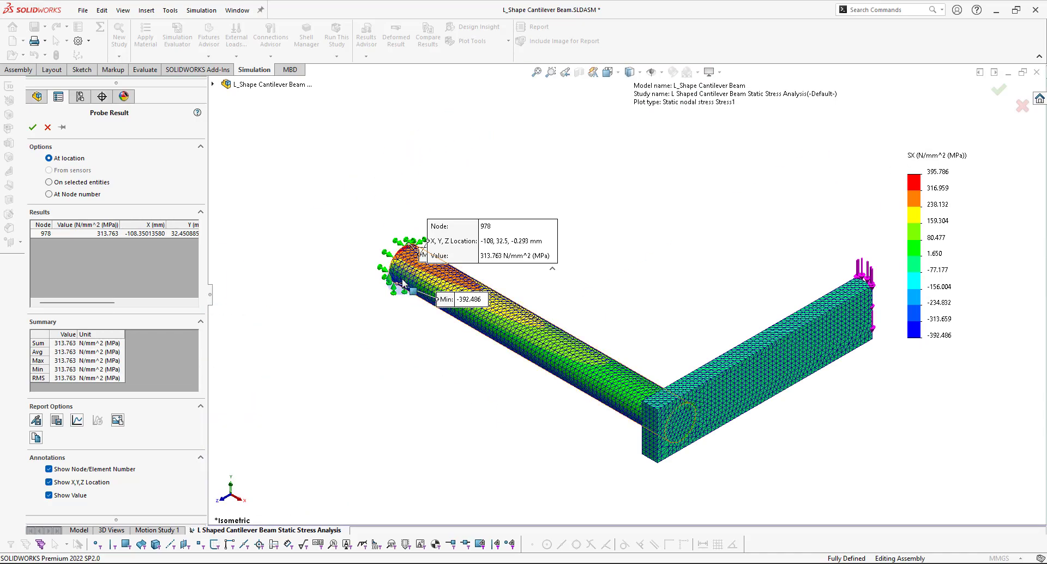
key("space")
left_click(400, 388)
key("ctrl+1")
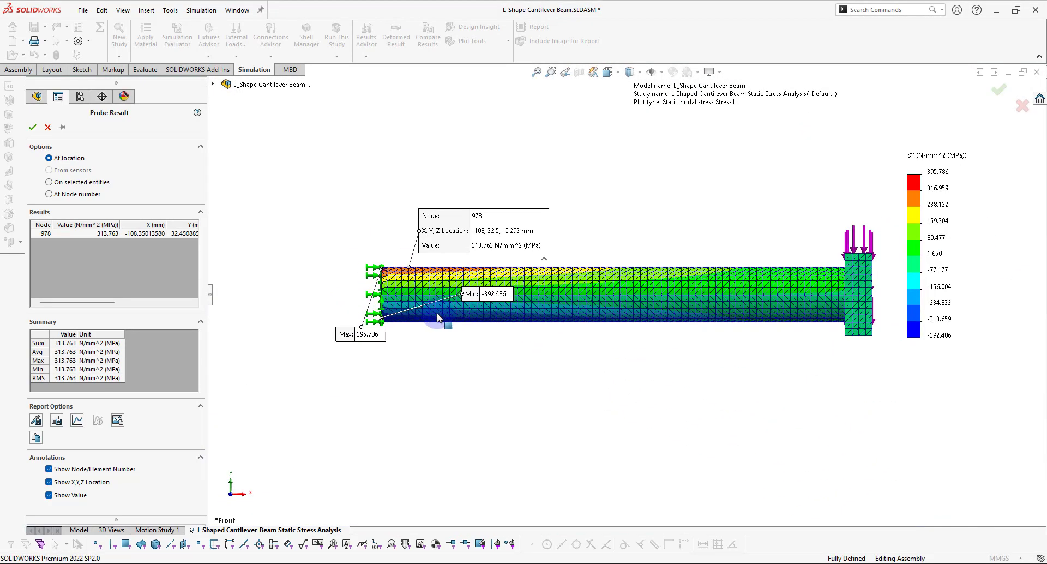
scroll(408, 296, "down", 5)
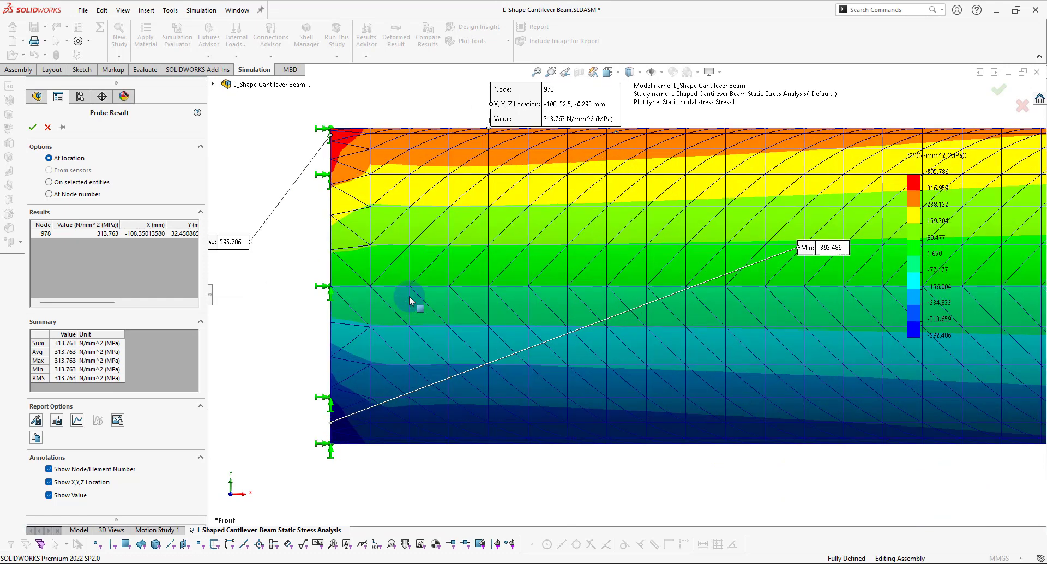
left_click(488, 286)
Probe SX at node 1487 from the bottom view and plot the three values
scroll(519, 363, "up", 3)
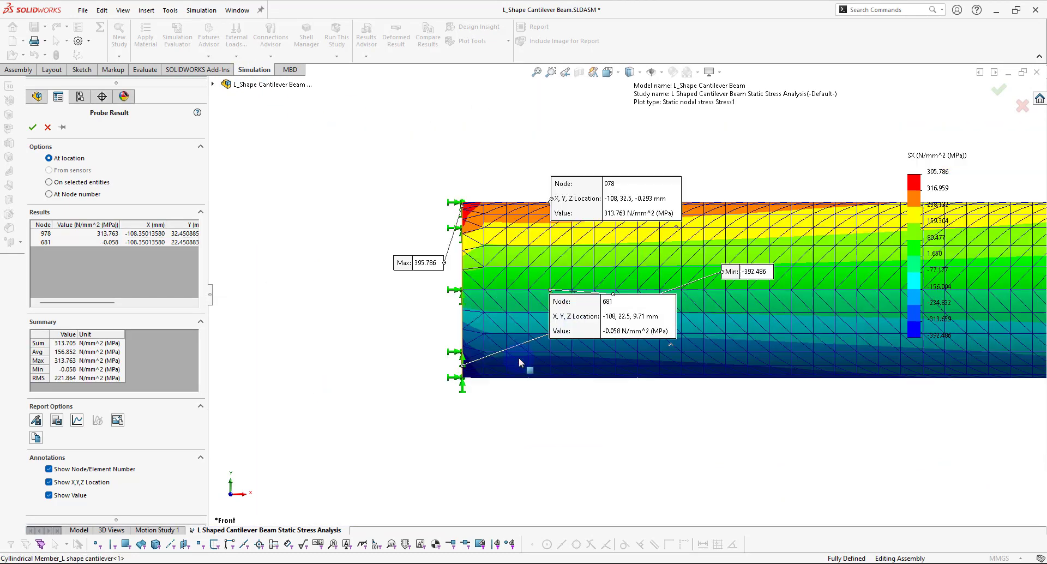
key("space")
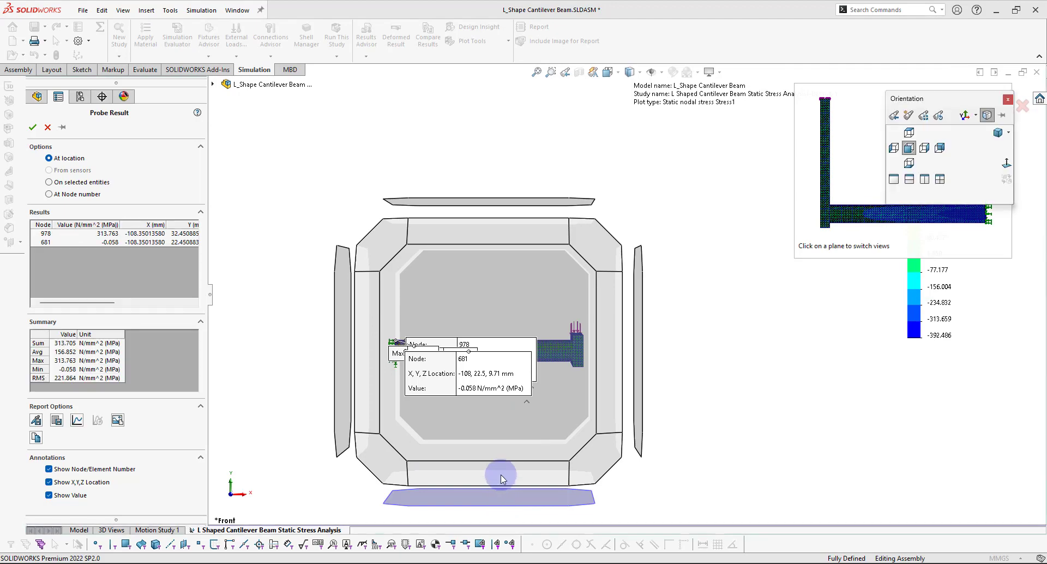
left_click(502, 479)
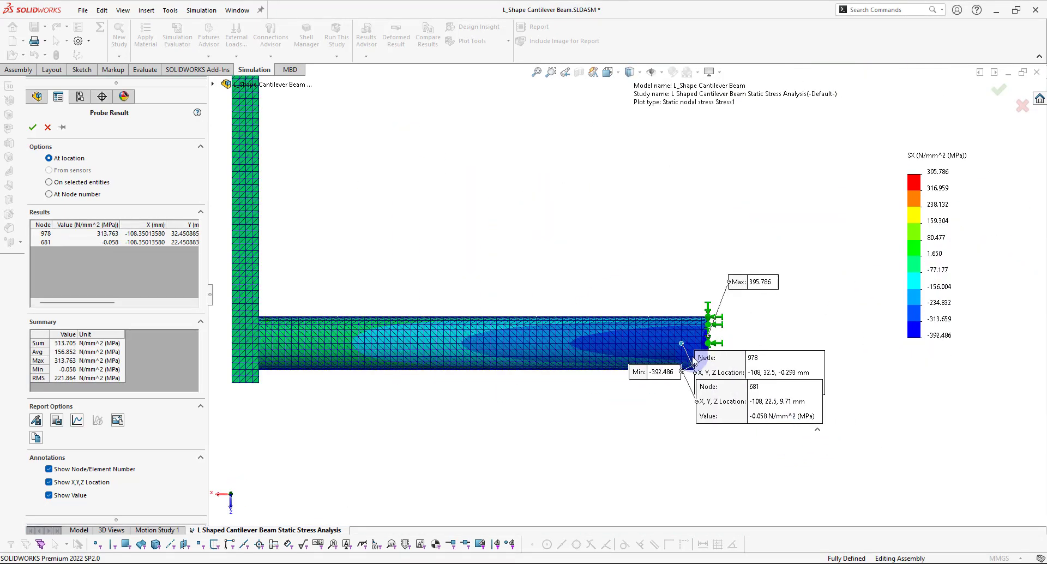
scroll(681, 349, "down", 5)
left_click(674, 297)
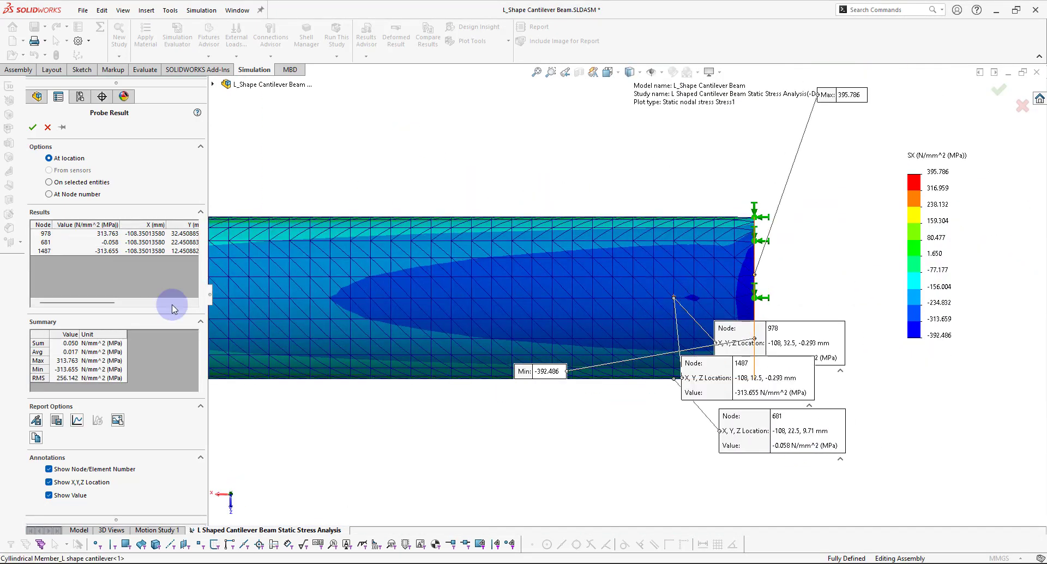
left_click(78, 420)
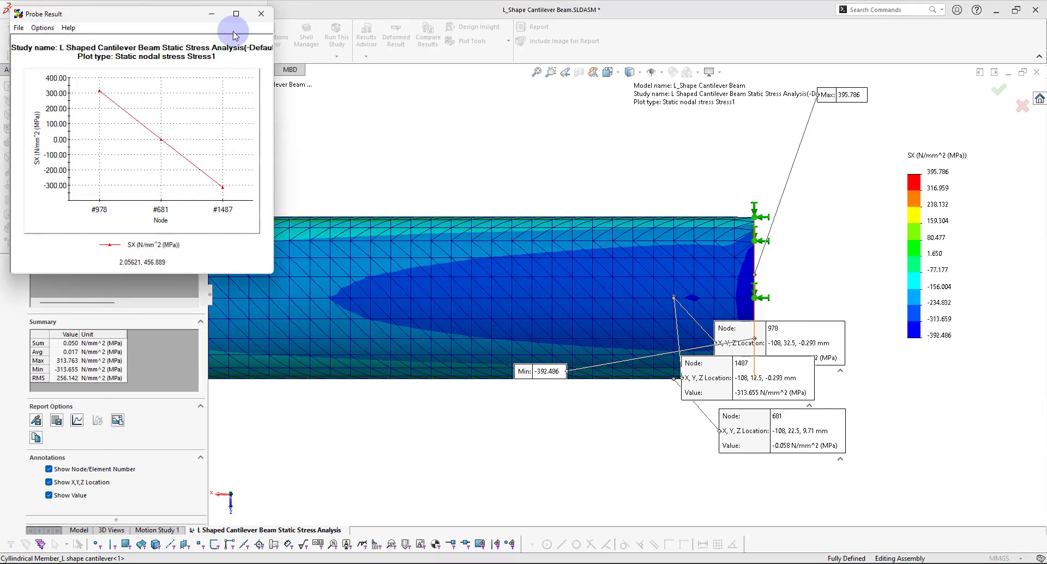
Maximize the SX probe graph for review, minimize it, and close the Probe Result tool
left_click(236, 13)
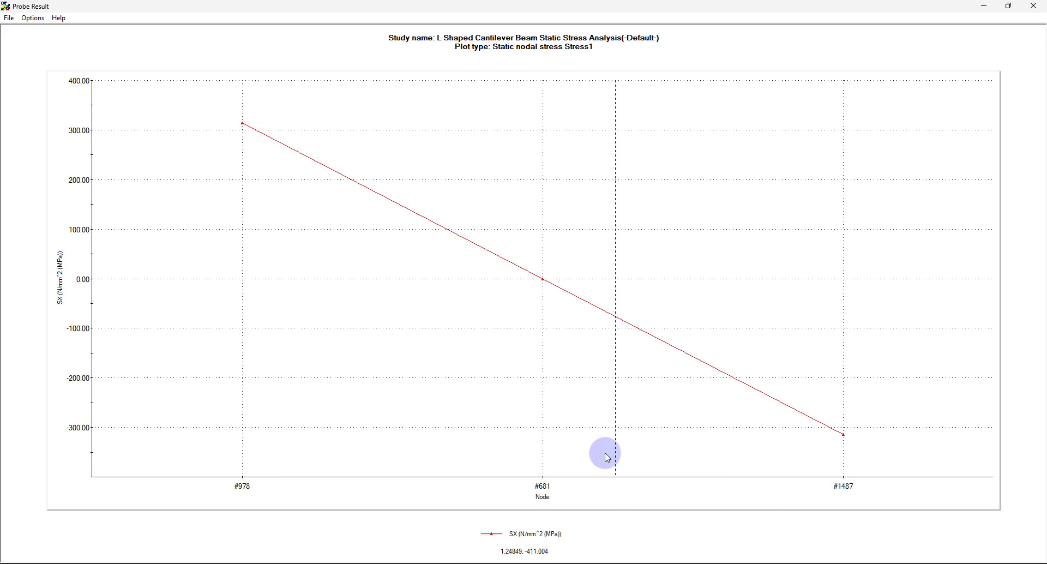
left_click(981, 8)
left_click(999, 92)
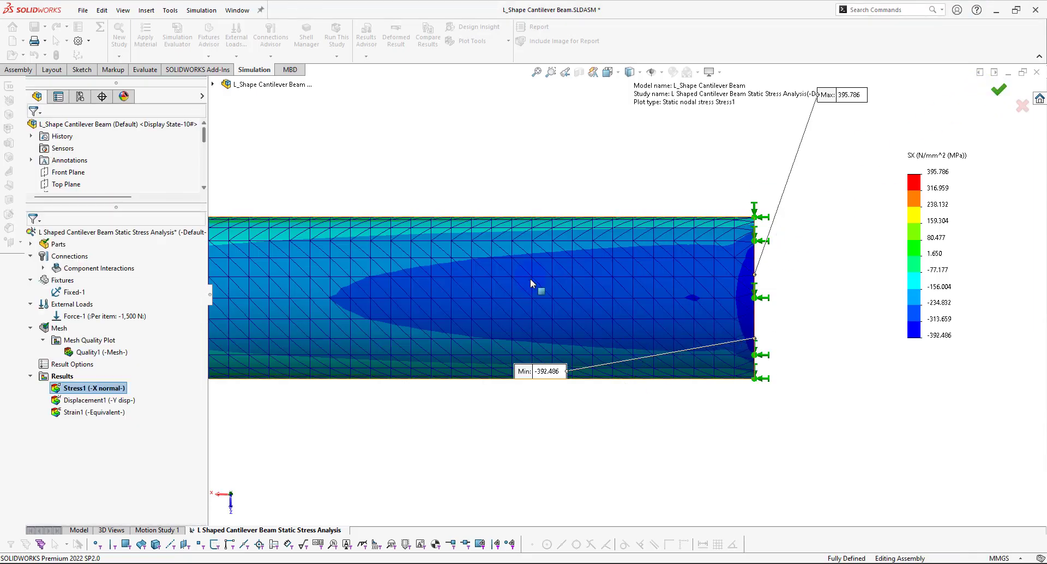
Redefine Stress1 to SY: Y Normal Stress, ranging -153.069 to 151.808 MPa
right_click(117, 389)
left_click(203, 310)
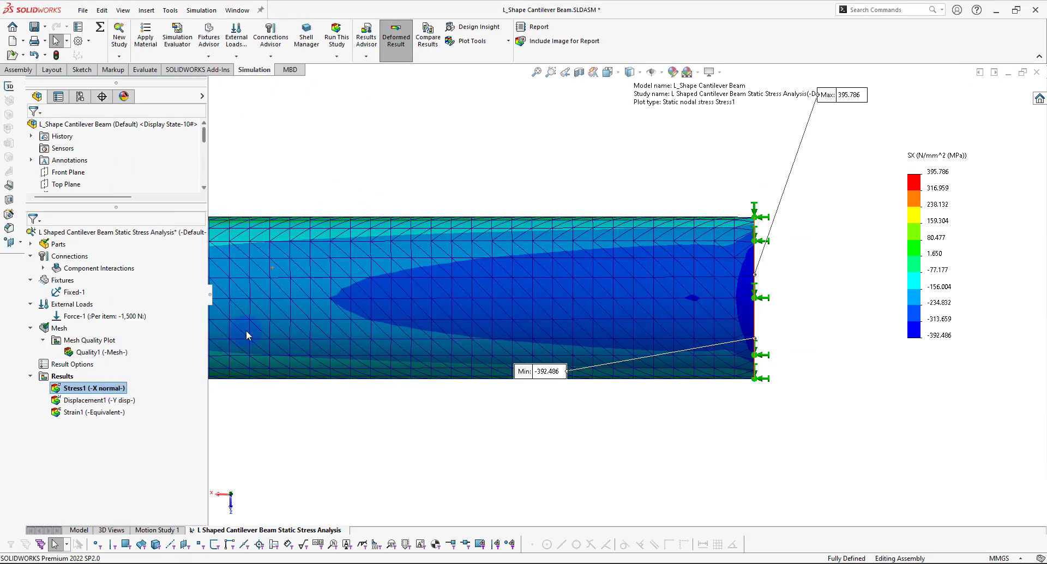
double_click(279, 341)
left_click(101, 184)
left_click(85, 202)
left_click(32, 127)
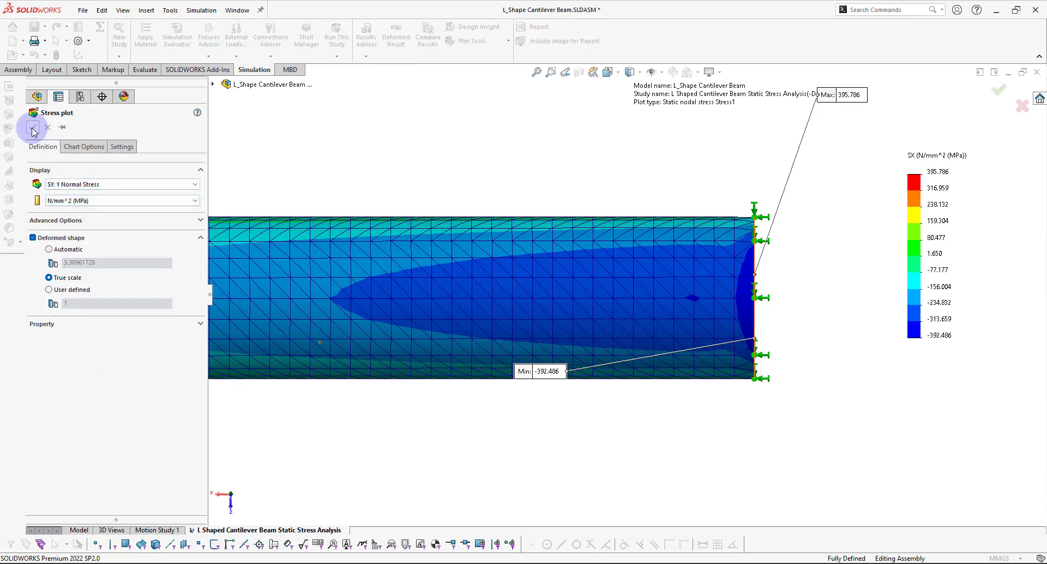
Inspect SY around the cylinder's fixed end, then probe node 978 at 0.127 MPa
scroll(521, 306, "up", 3)
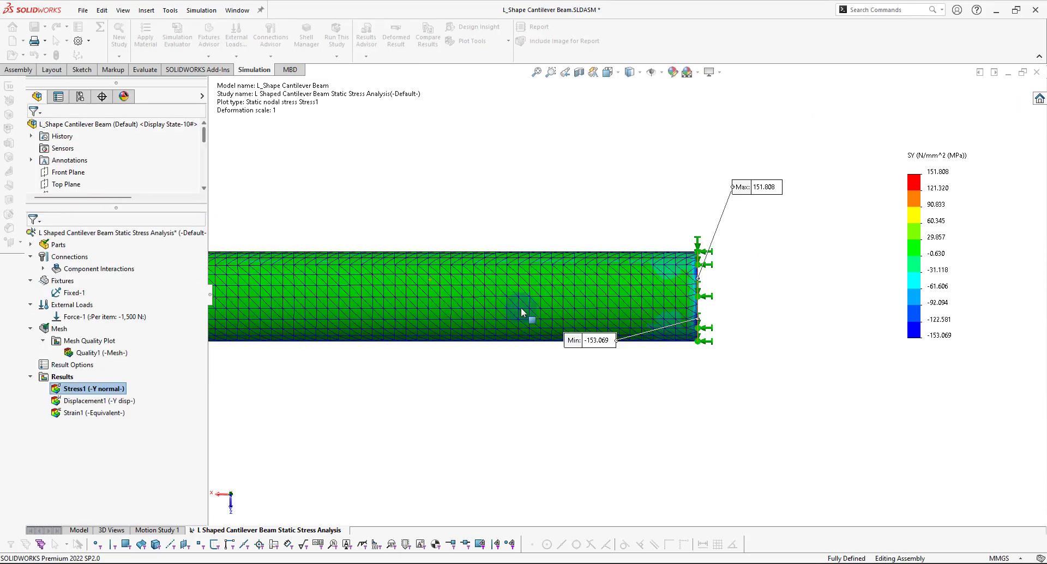
middle_click_drag(578, 303, 680, 351)
scroll(680, 351, "up", 5)
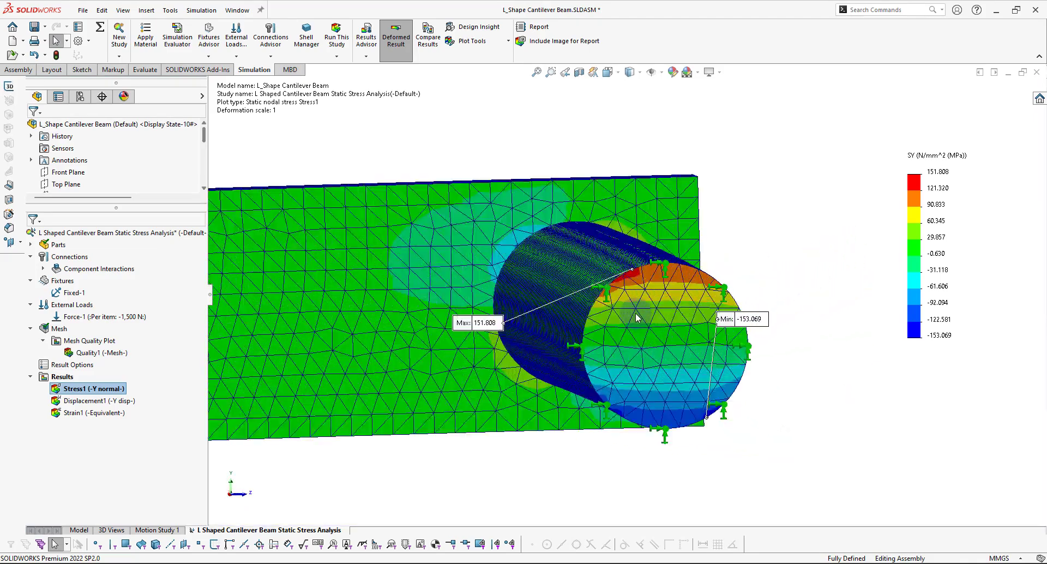
middle_click_drag(709, 311, 609, 315)
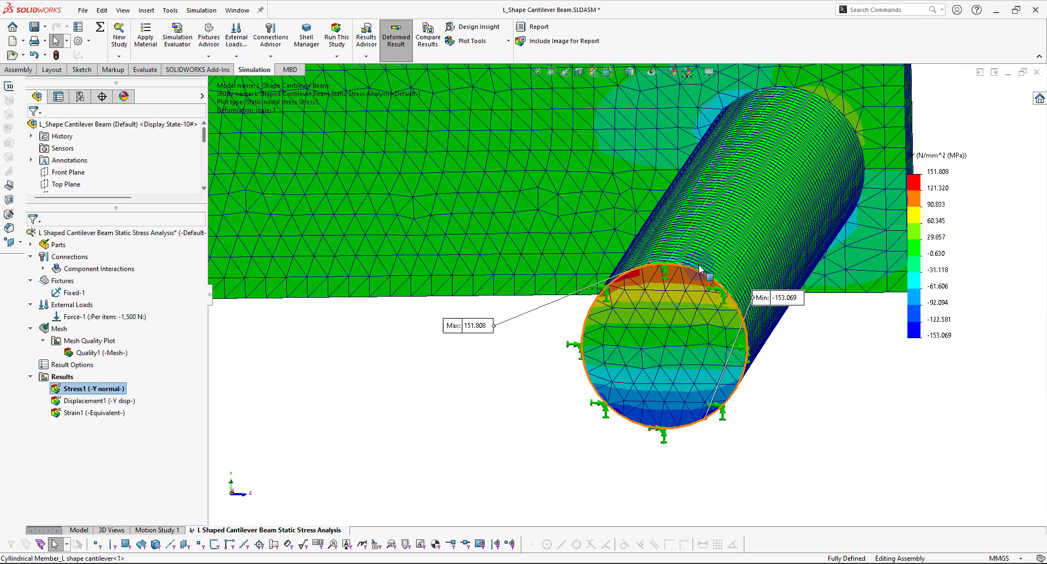
key("space")
left_click(533, 234)
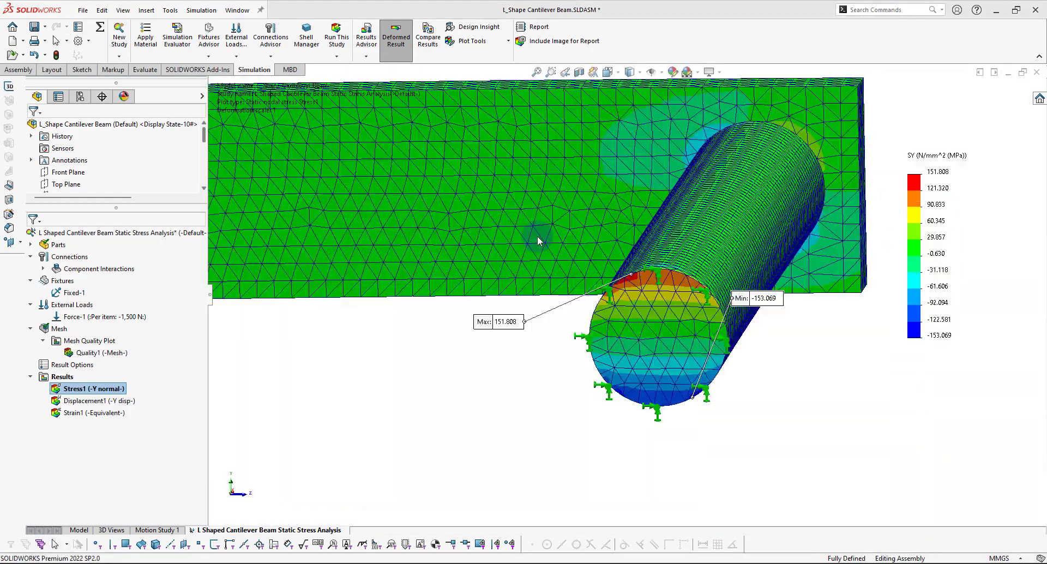
scroll(747, 488, "down", 8)
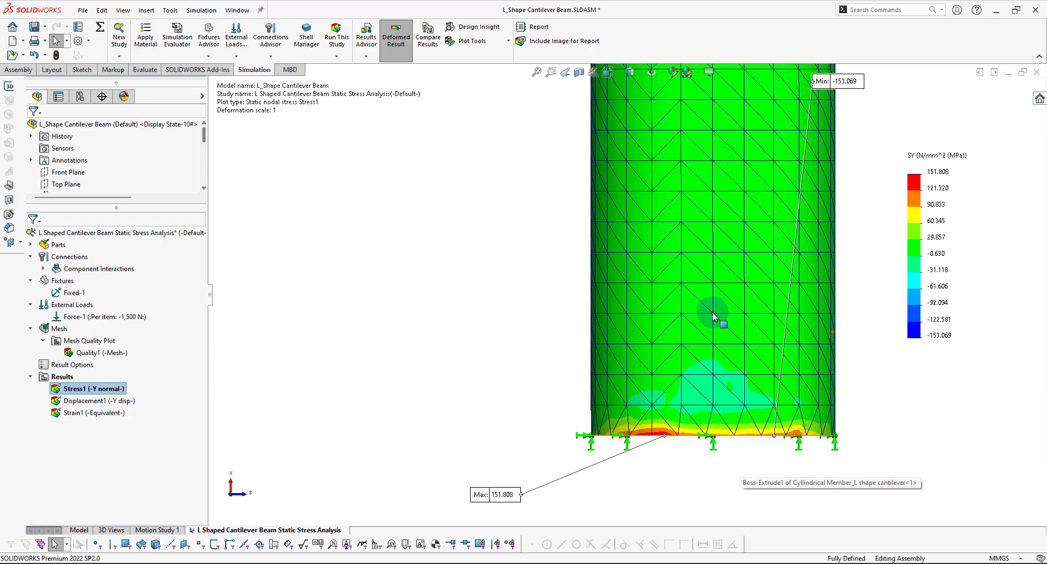
left_click(93, 378)
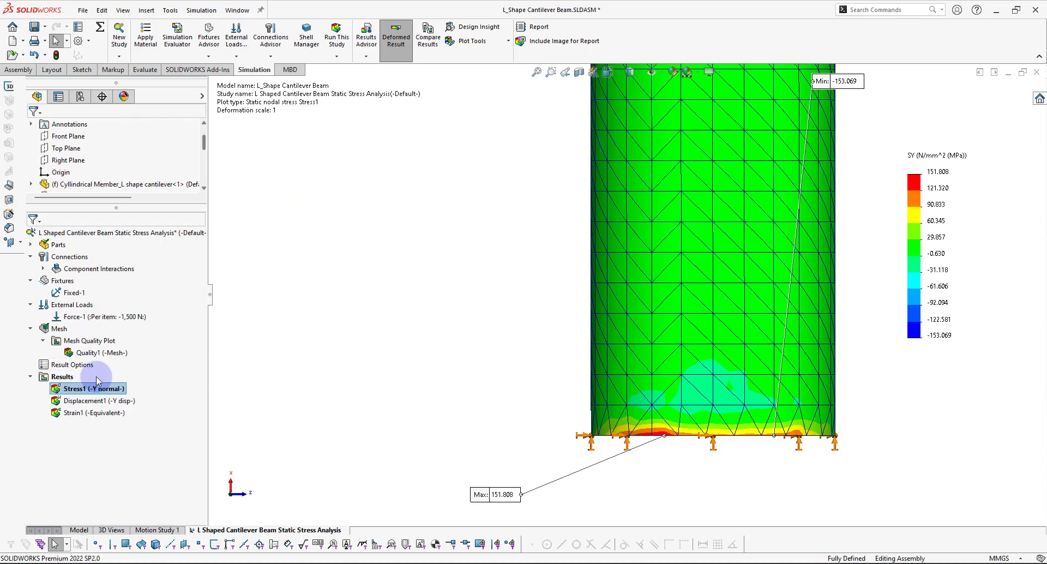
scroll(79, 156, "down", 1)
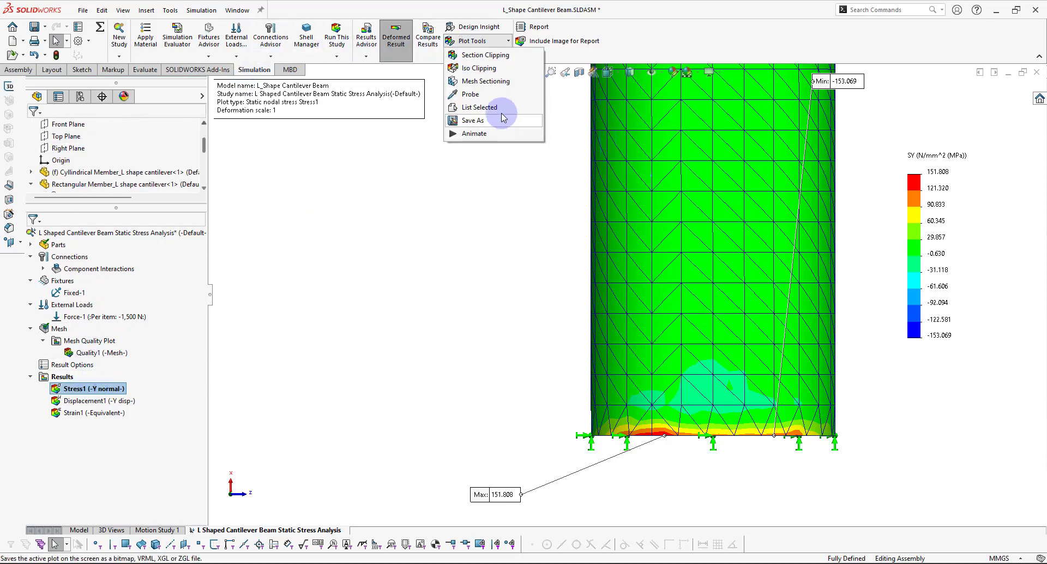
left_click(712, 315)
Probe SY at node 681 (0.062 MPa) and move node 978's callout up and left
key("space")
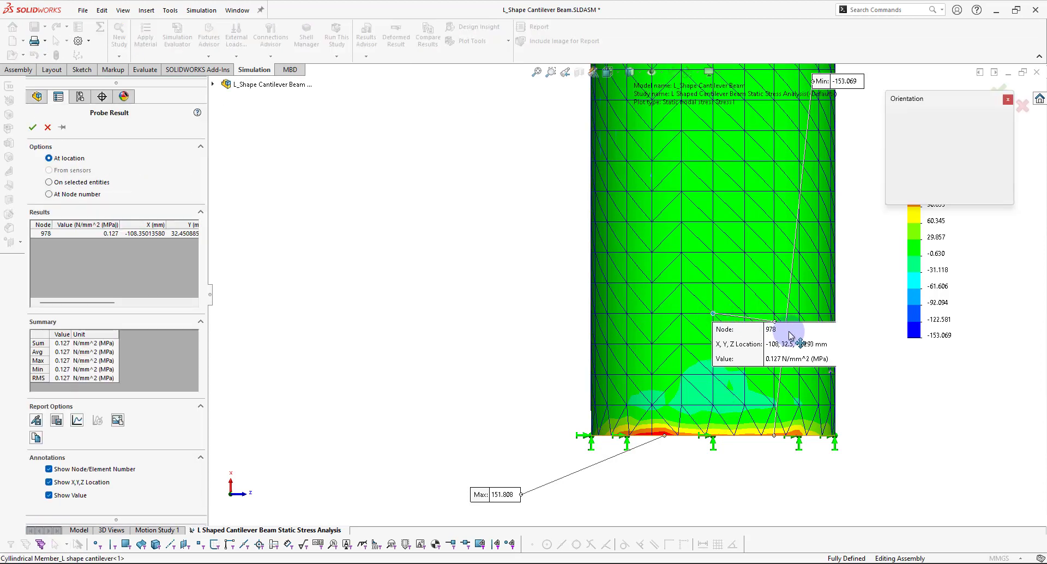
key("f")
key("ctrl+1")
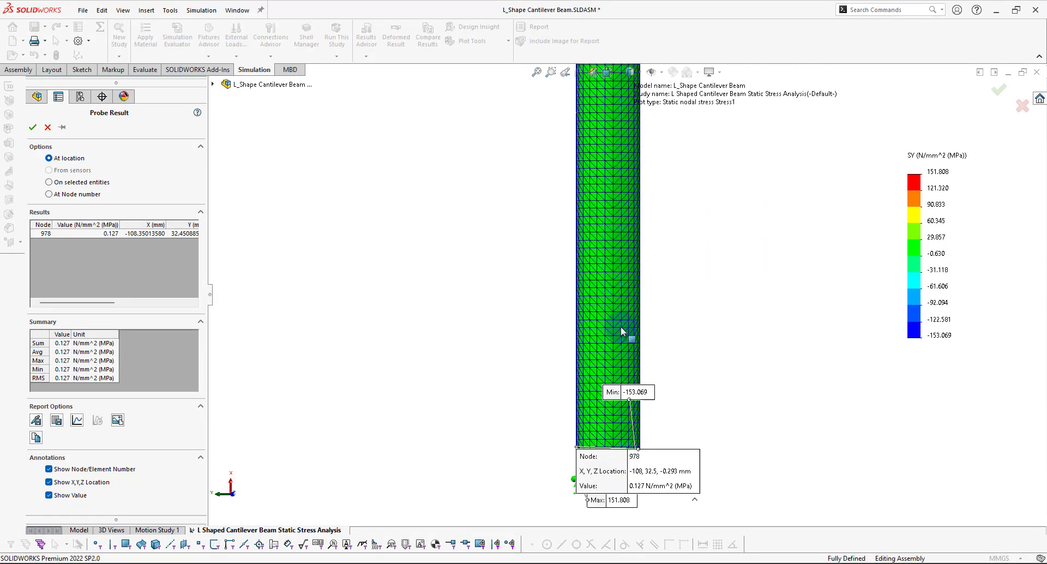
scroll(605, 447, "down", 5)
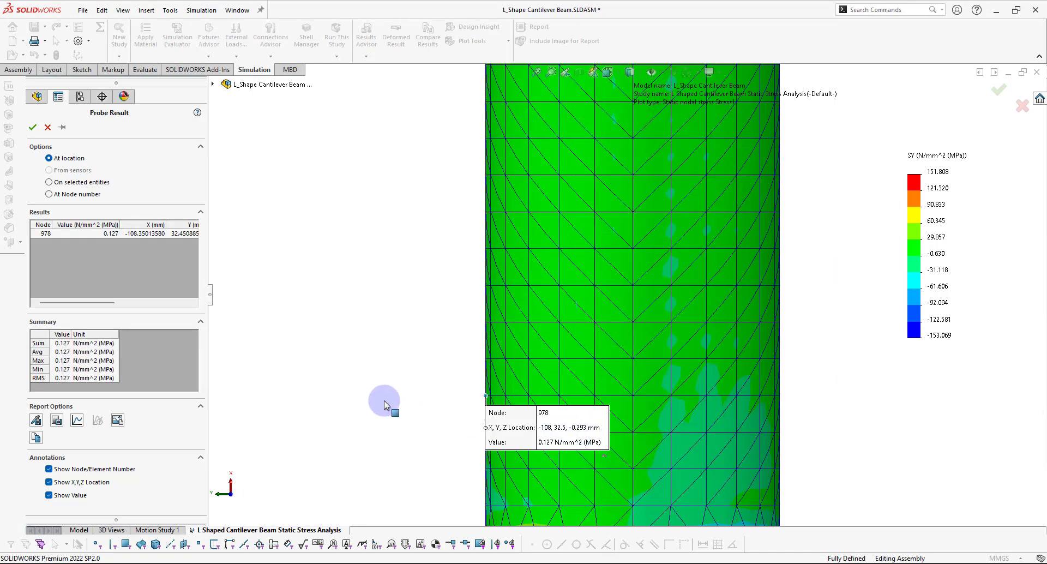
left_click(631, 394)
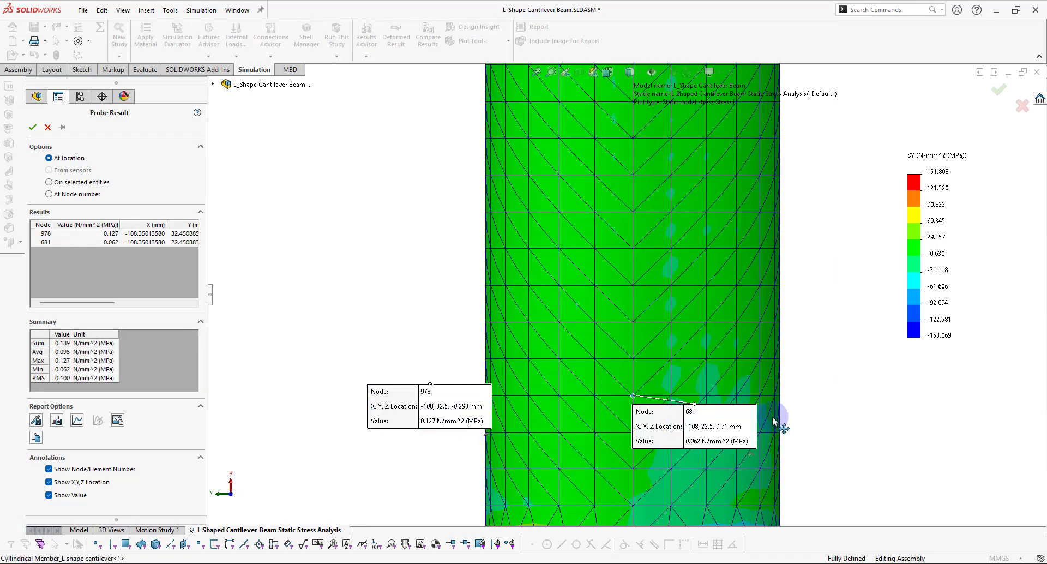
key("space")
key("Escape")
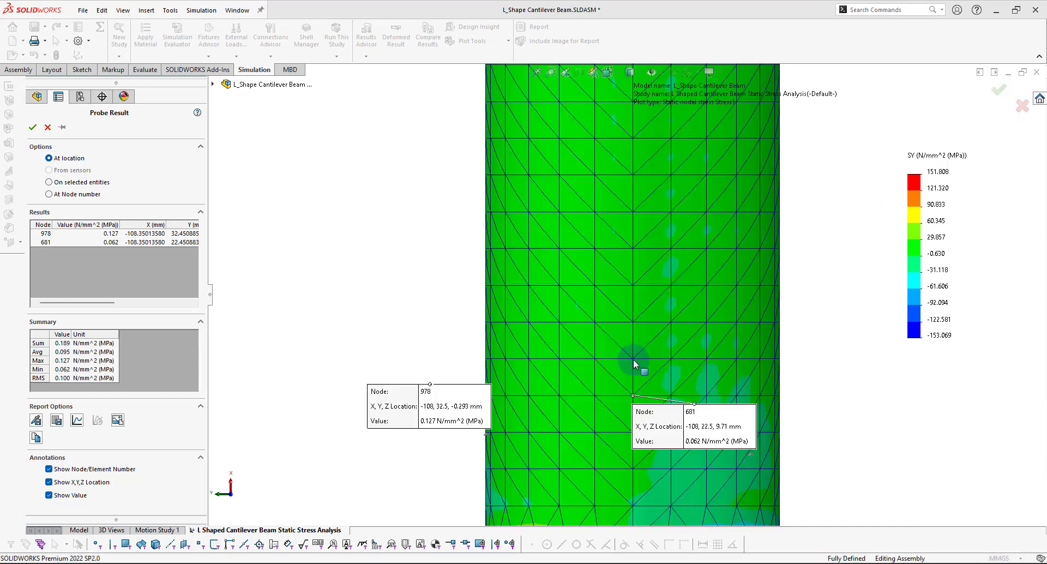
scroll(621, 393, "up", 5)
scroll(532, 443, "down", 6)
scroll(544, 447, "up", 1)
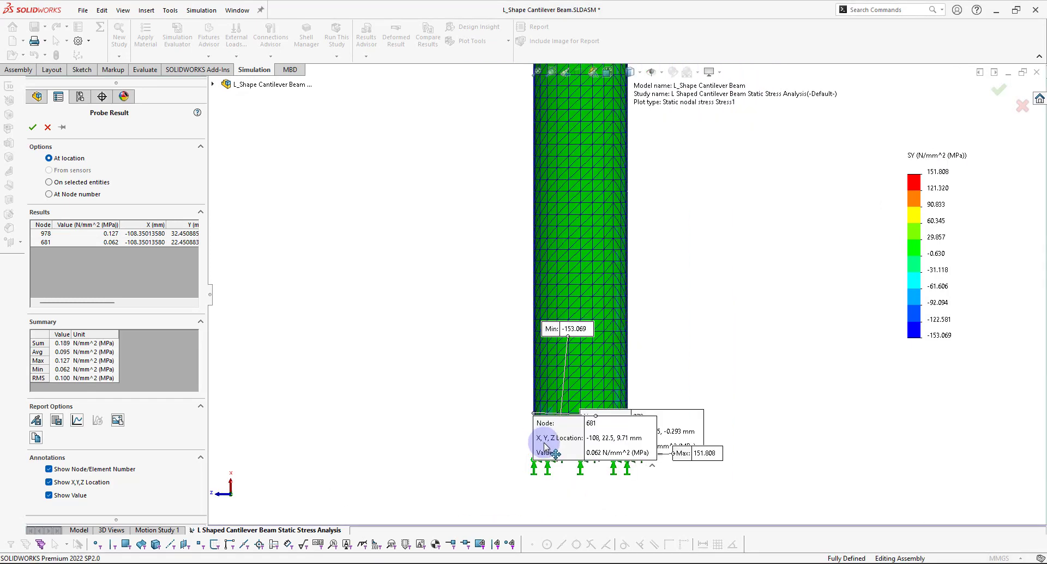
scroll(544, 447, "up", 1)
left_click_drag(591, 416, 292, 316)
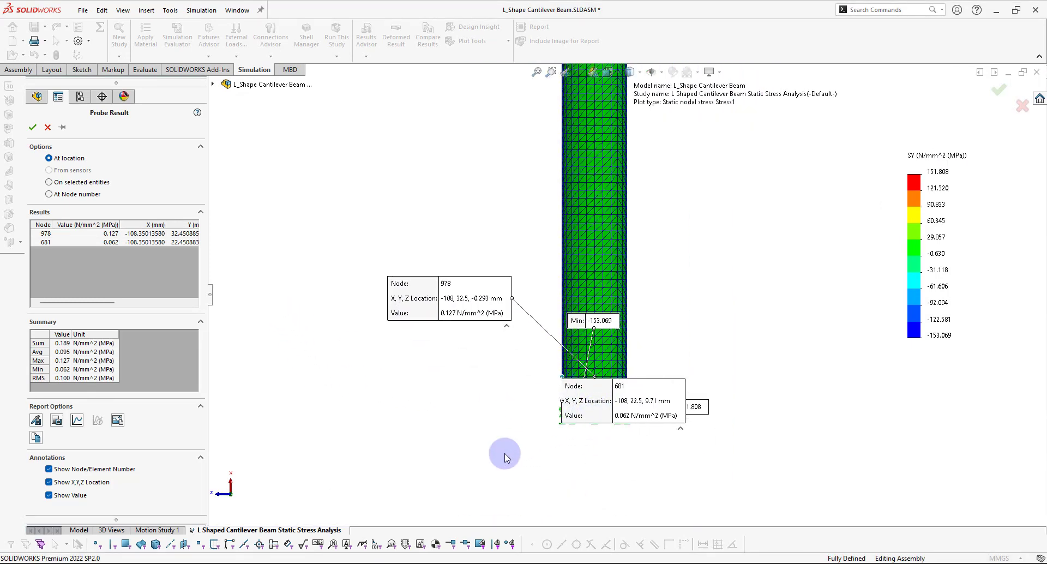
Probe SY at node 1487 (-0.080 MPa), graph the values, then close graph and probe
scroll(579, 382, "down", 5)
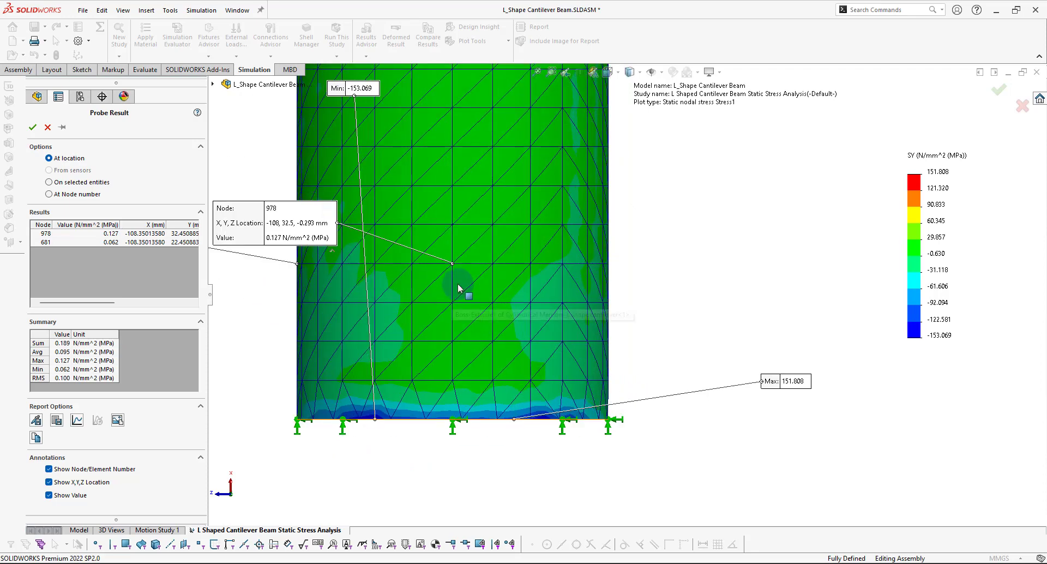
left_click(451, 264)
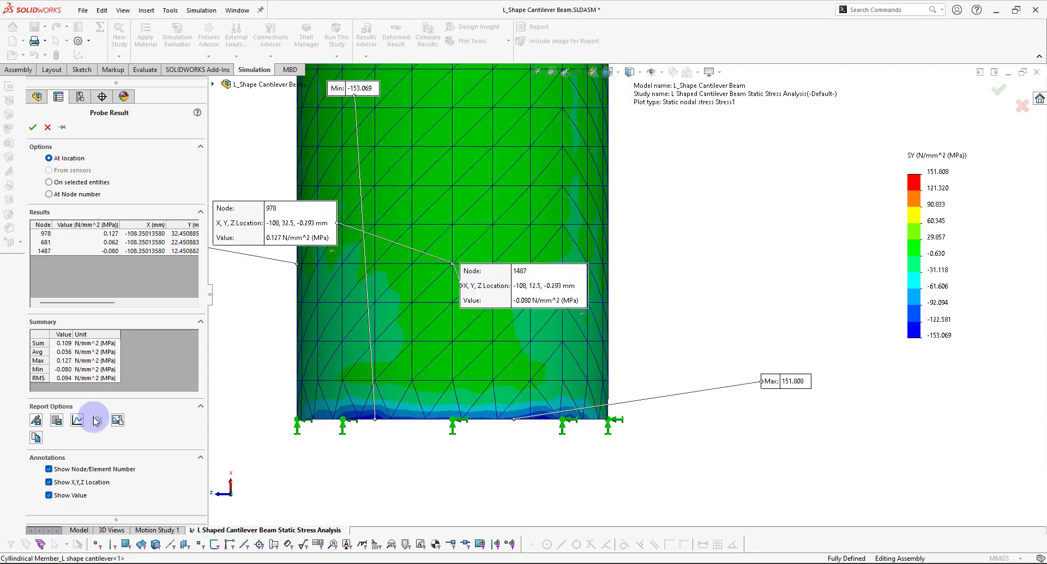
left_click(77, 420)
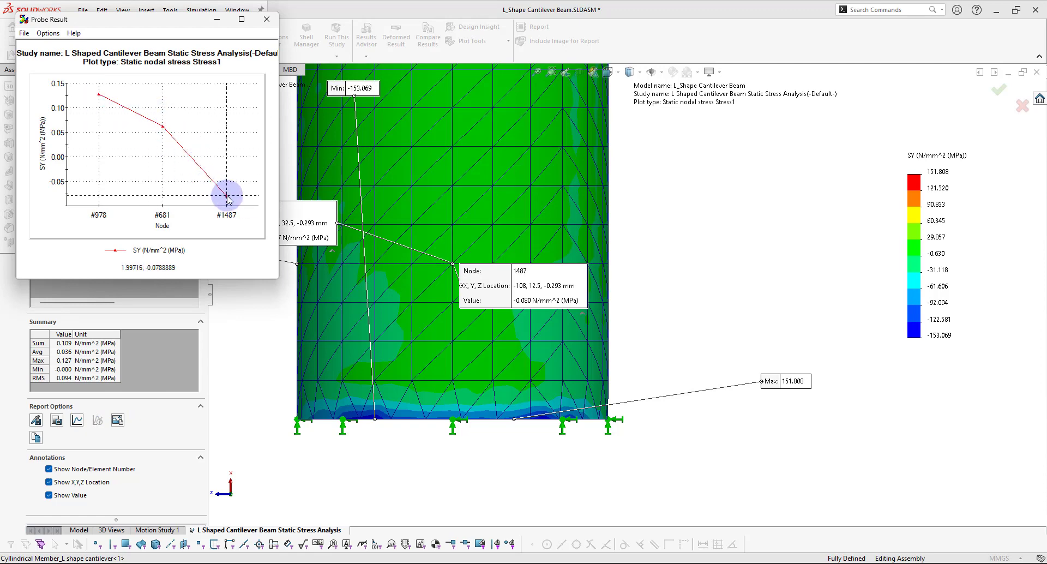
left_click(266, 19)
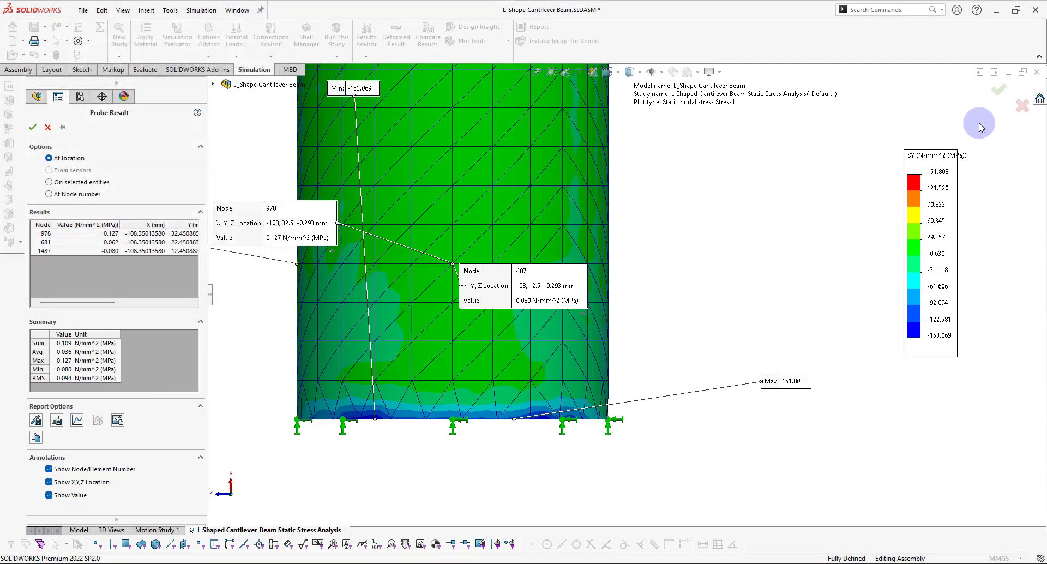
key("Escape")
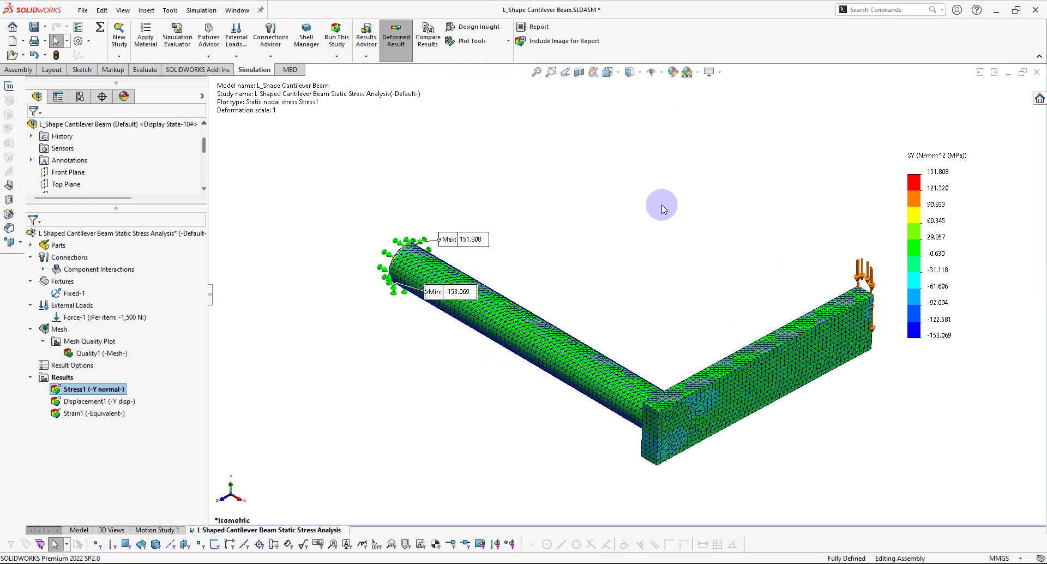
Show the displacement plot with its Min label moved, then set Stress1 to TXY shear
left_click(109, 400)
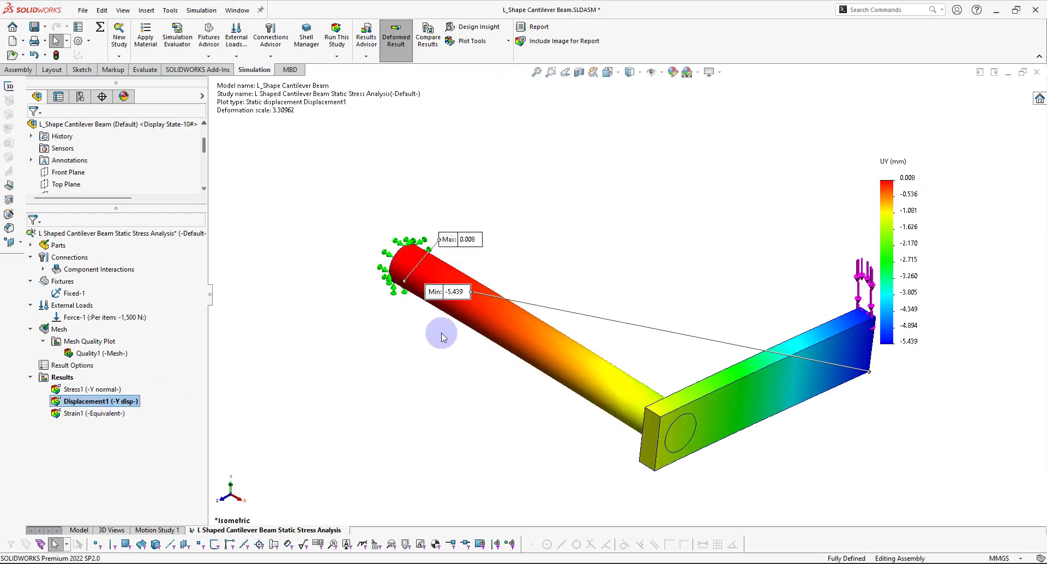
left_click_drag(448, 291, 605, 261)
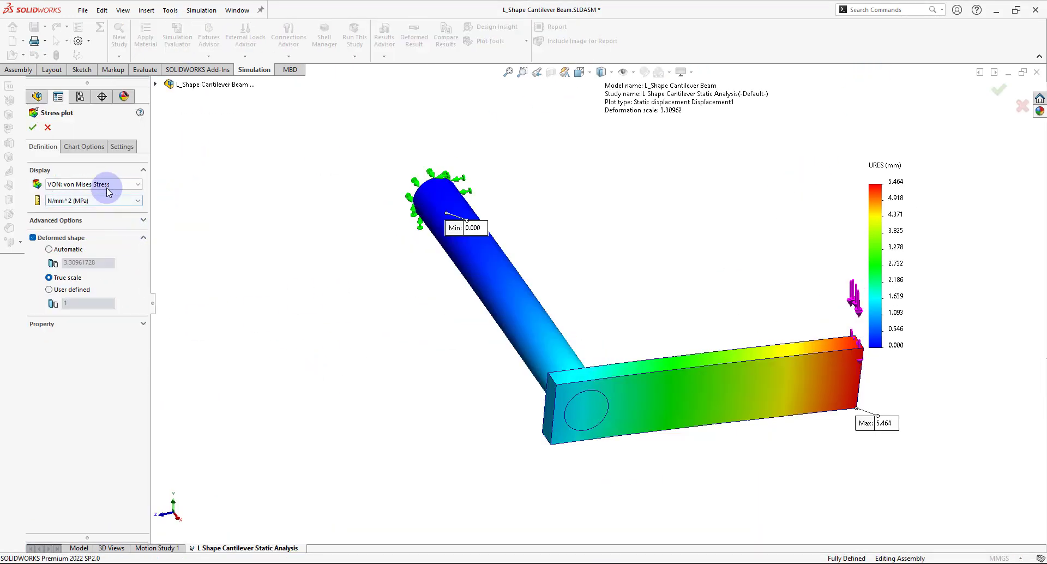
left_click(107, 186)
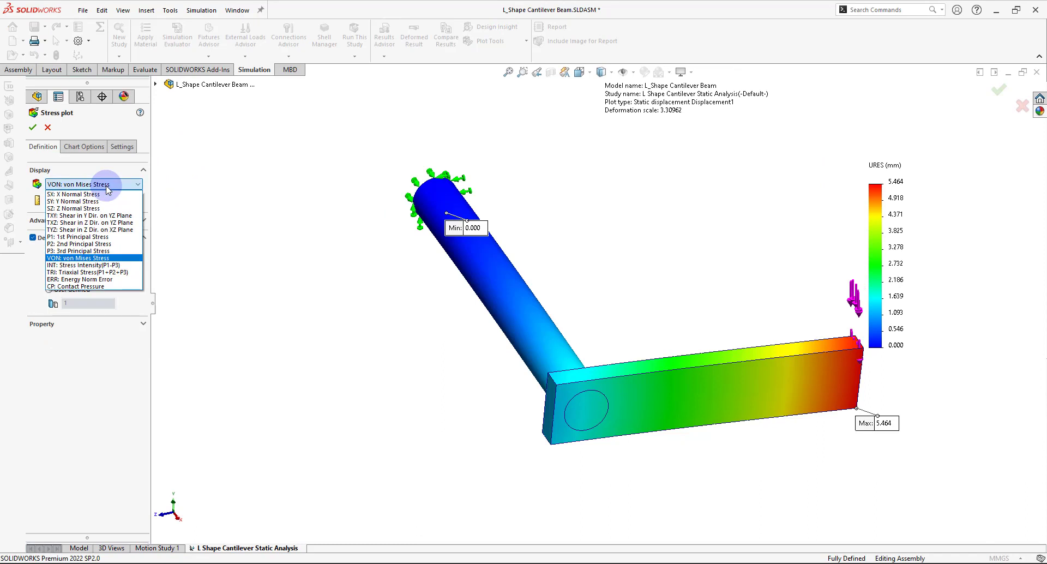
left_click(107, 186)
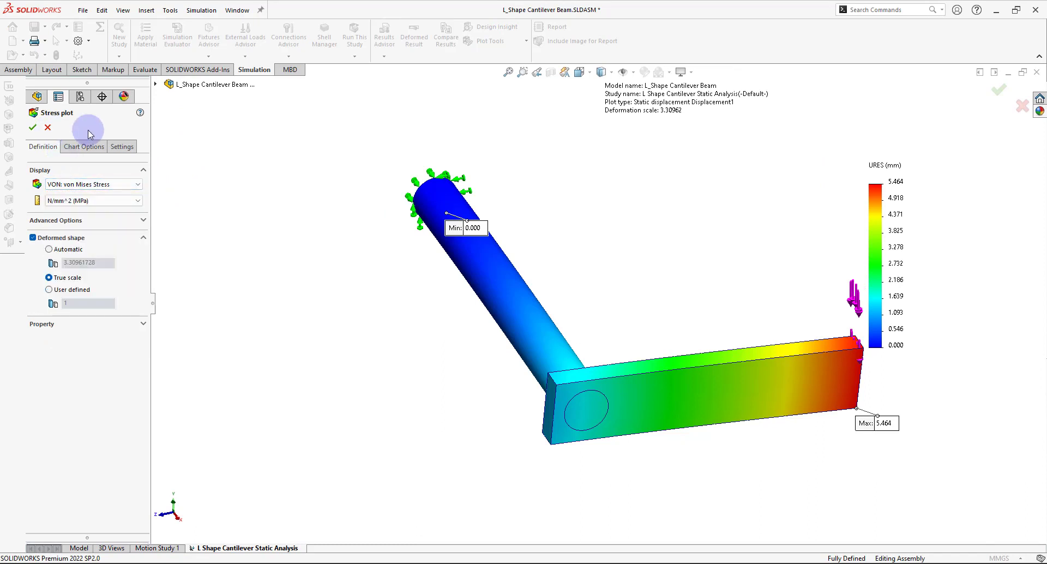
left_click(102, 186)
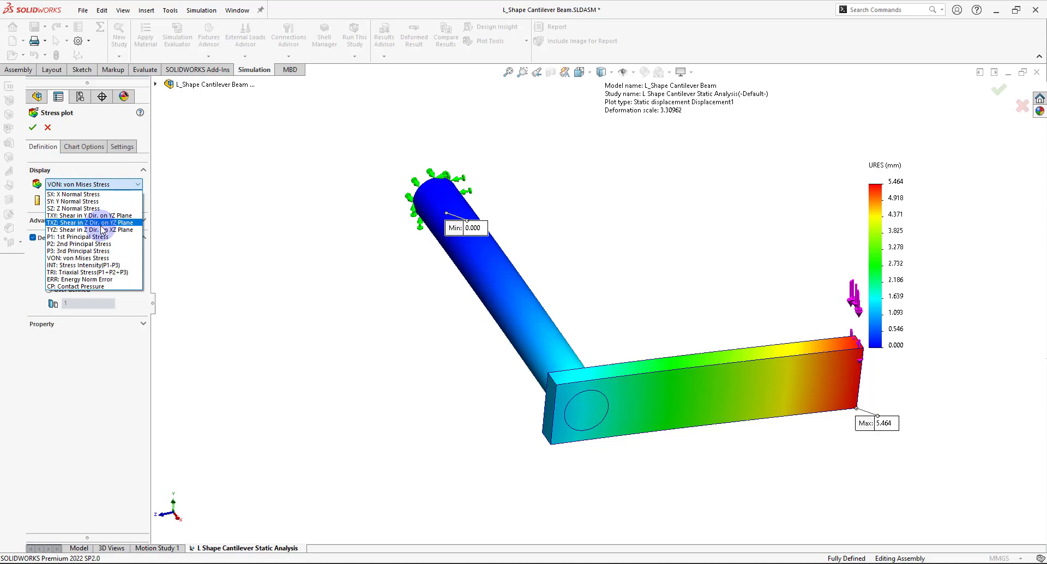
left_click(100, 215)
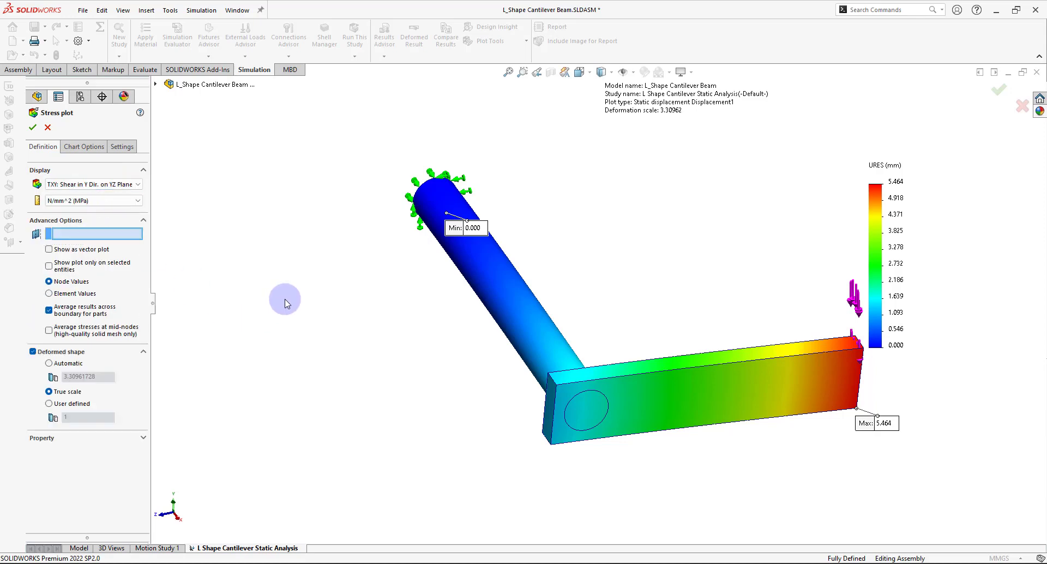
left_click(32, 128)
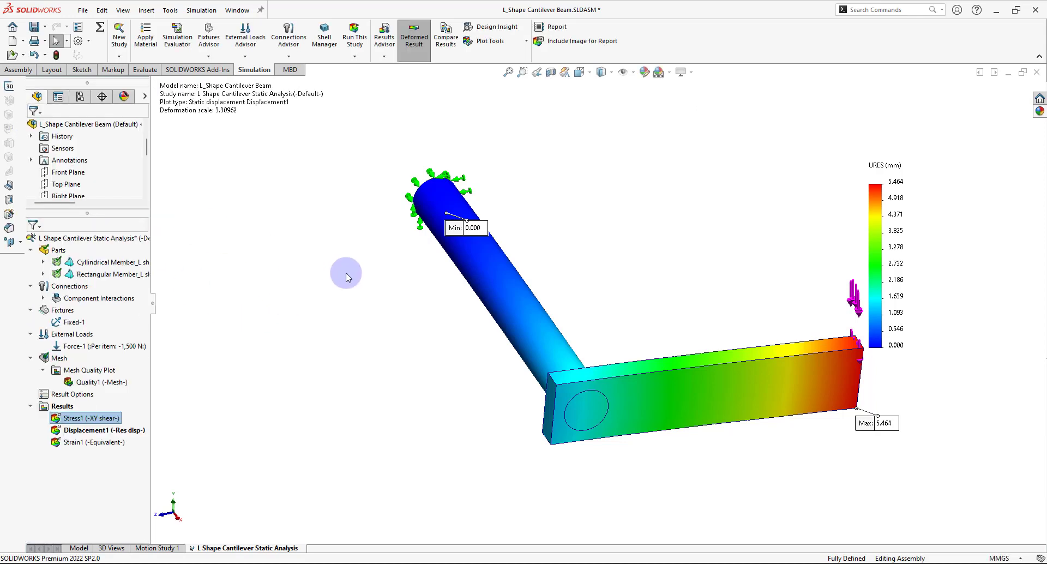
Display the XY shear stress plot and orbit the cylinder to lie along the beam
scroll(640, 295, "up", 2)
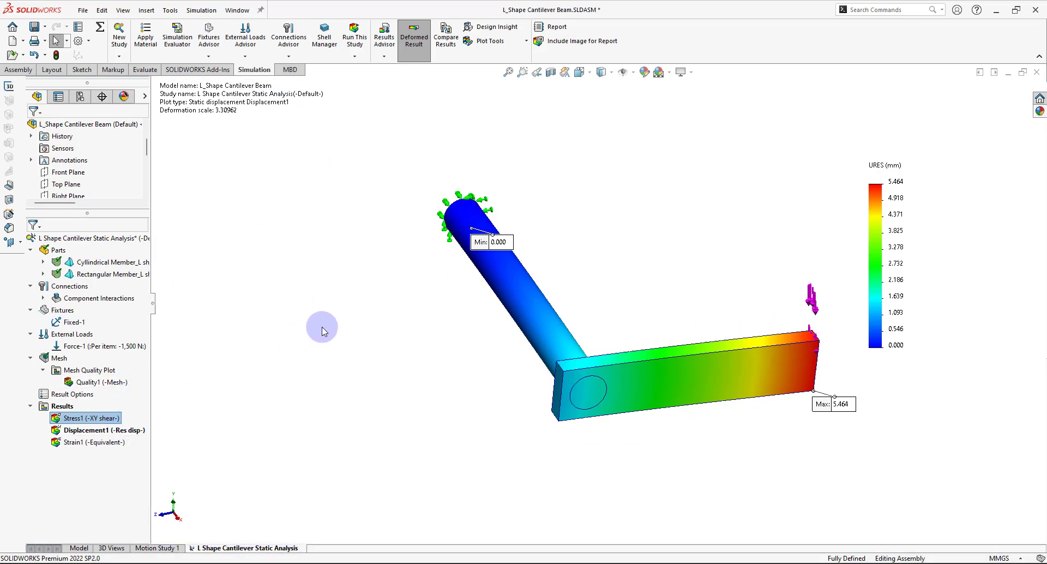
middle_click_drag(323, 326, 166, 396)
double_click(97, 418)
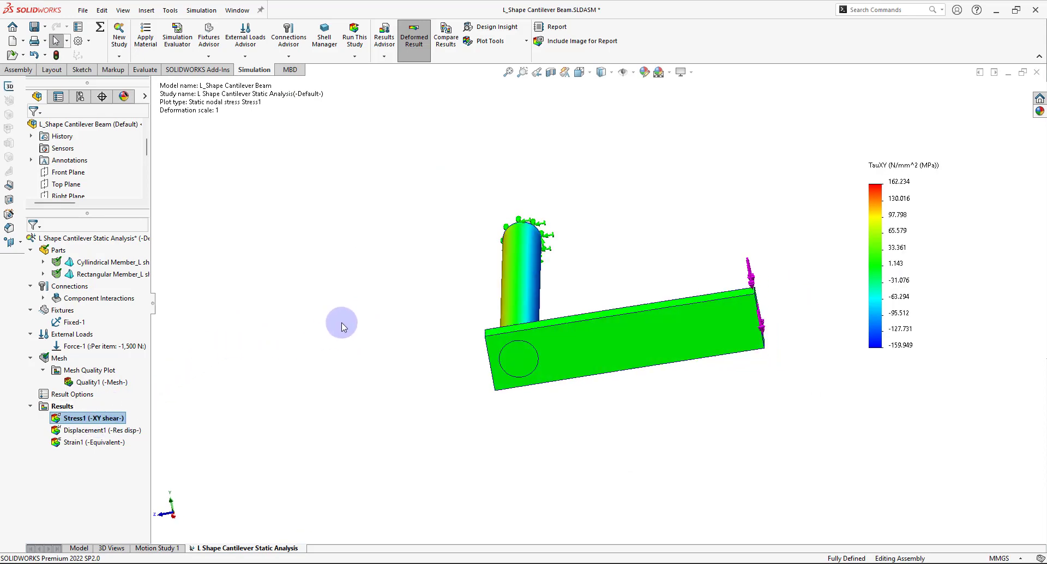
middle_click_drag(342, 326, 485, 320)
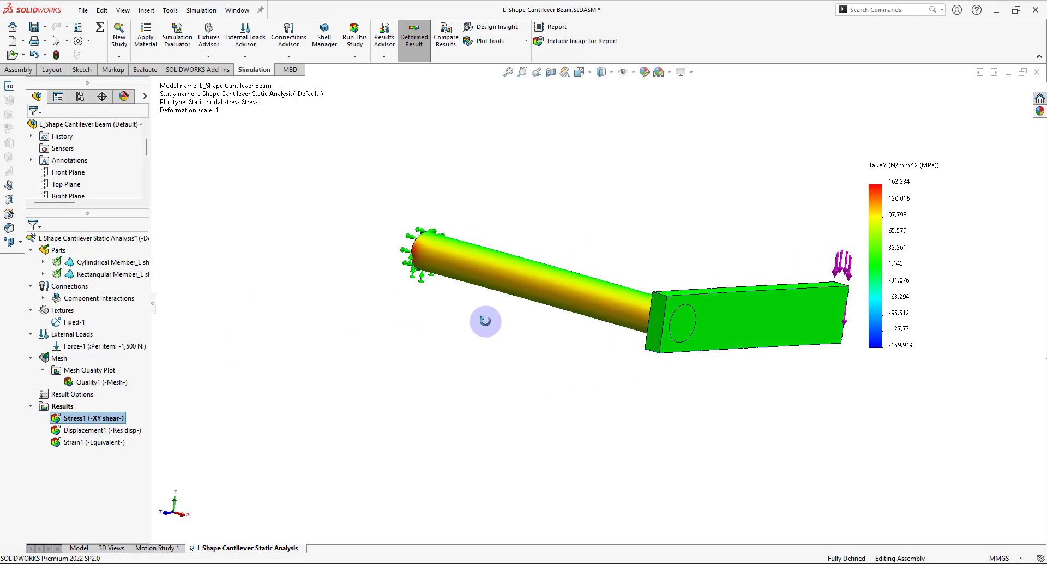
scroll(87, 164, "down", 2)
Turn on Show min/max annotation in Stress1's Chart Options
right_click(74, 170)
left_click(121, 172)
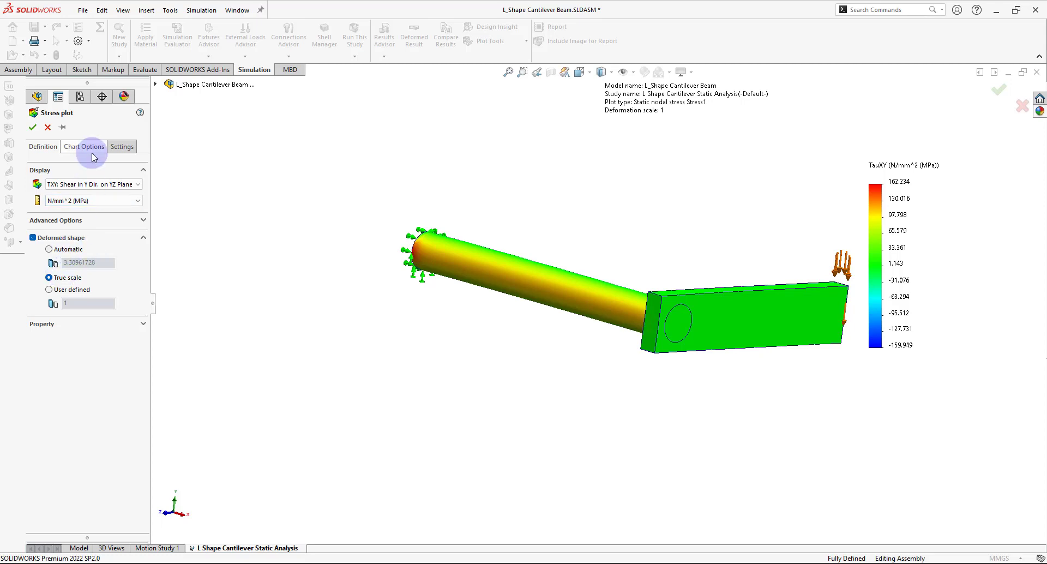
left_click(88, 146)
left_click(75, 195)
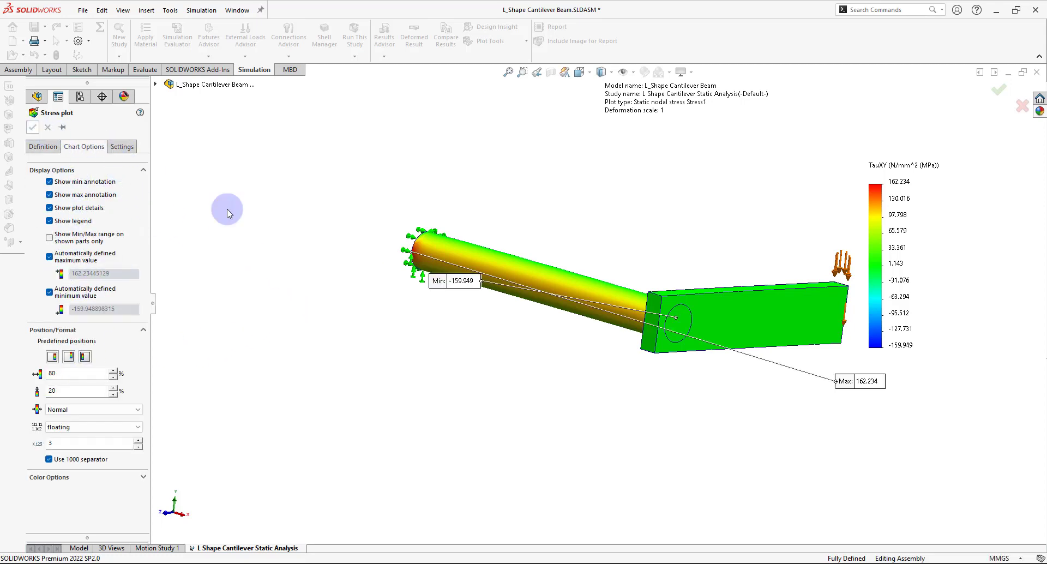
key("Return")
Move the Min -159.949 callout below the beam and Max 162.234 beside the cylinder top
middle_click_drag(346, 250, 310, 305)
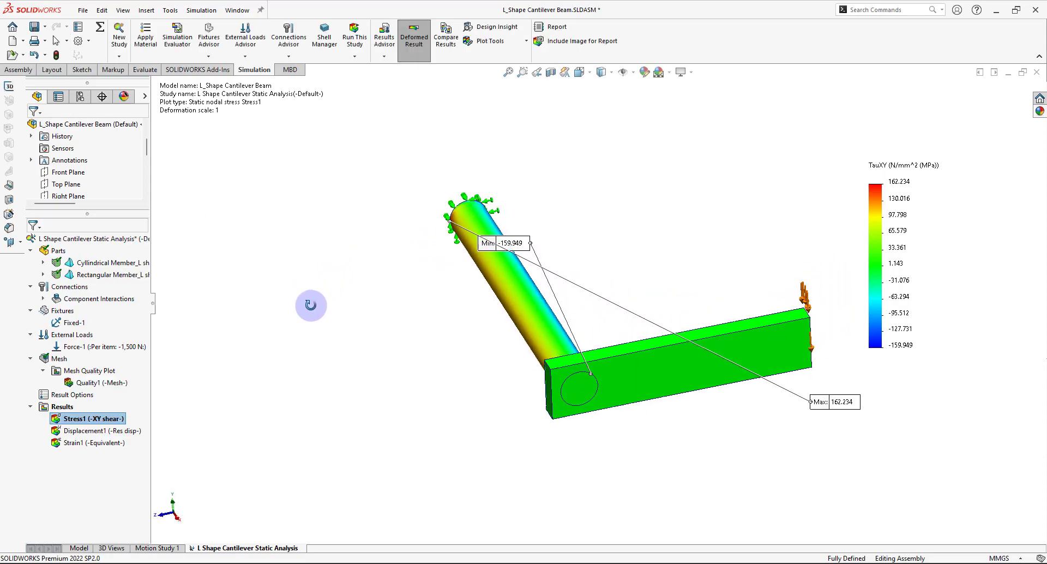
left_click_drag(525, 246, 448, 379)
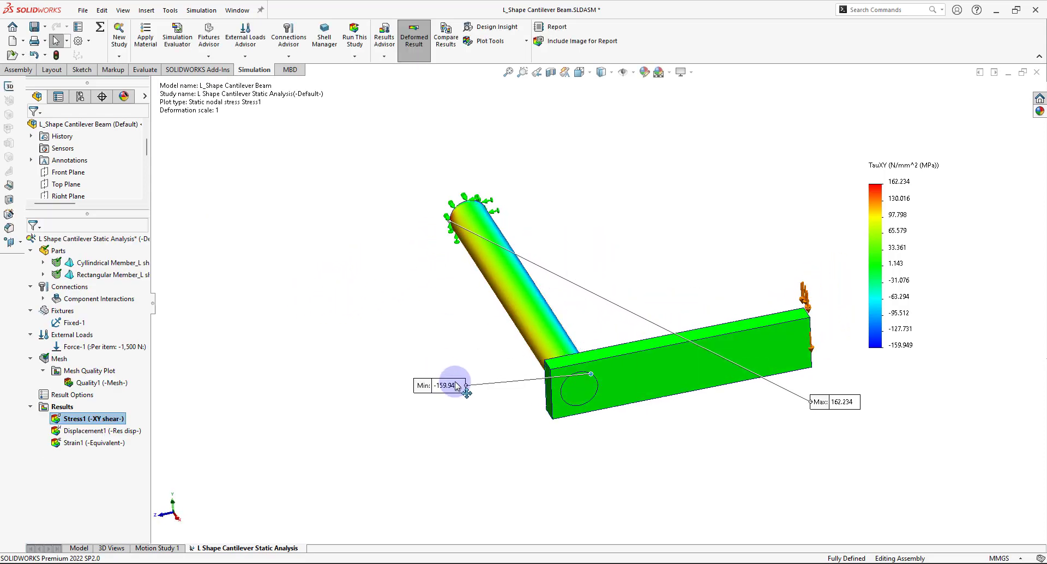
left_click_drag(803, 407, 369, 238)
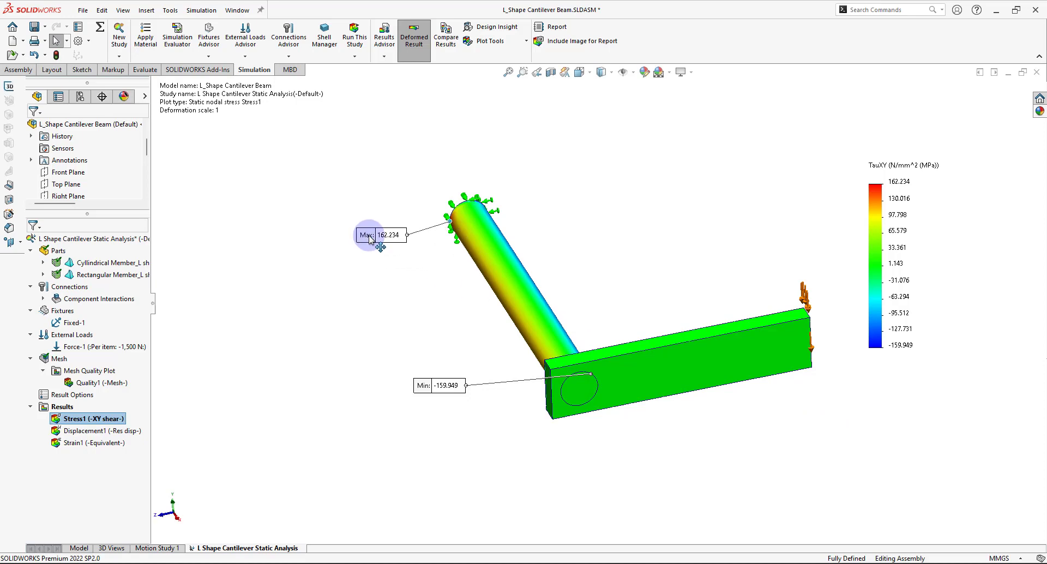
middle_click_drag(427, 244, 513, 304)
scroll(486, 250, "down", 5)
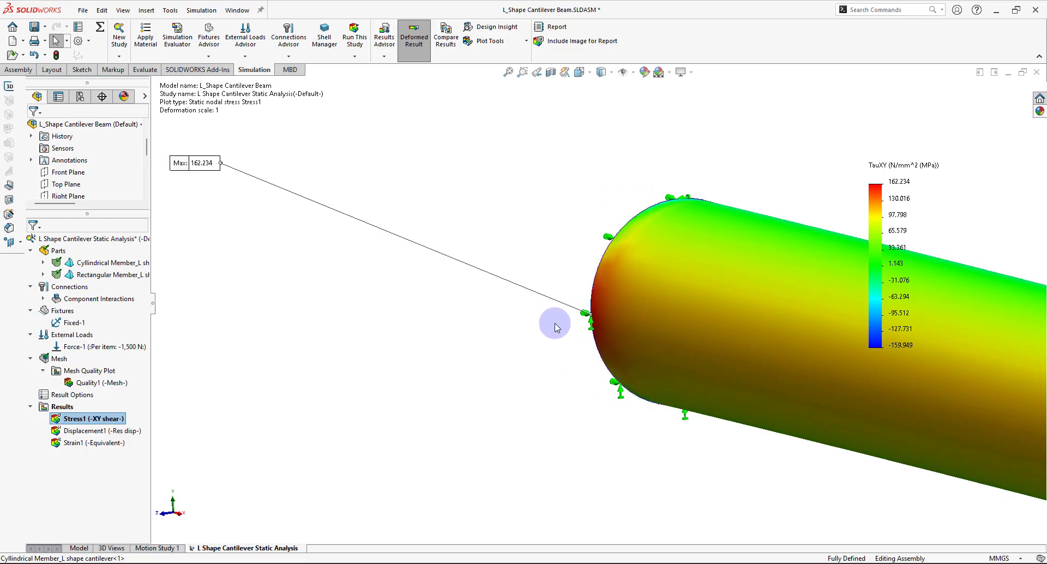
Edit the Stress1 plot so its boundary options show the mesh element edges
right_click(92, 419)
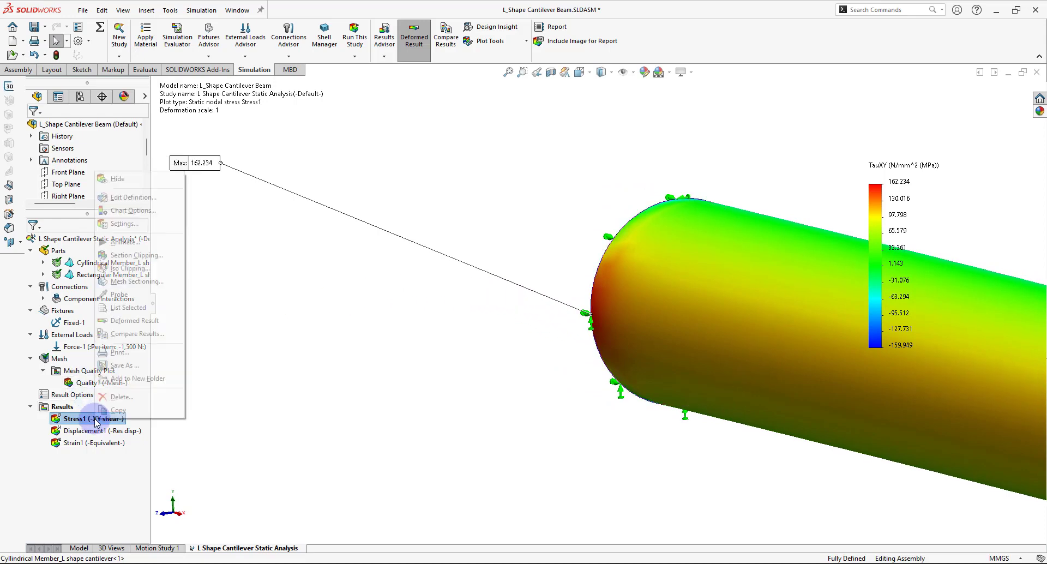
left_click(136, 194)
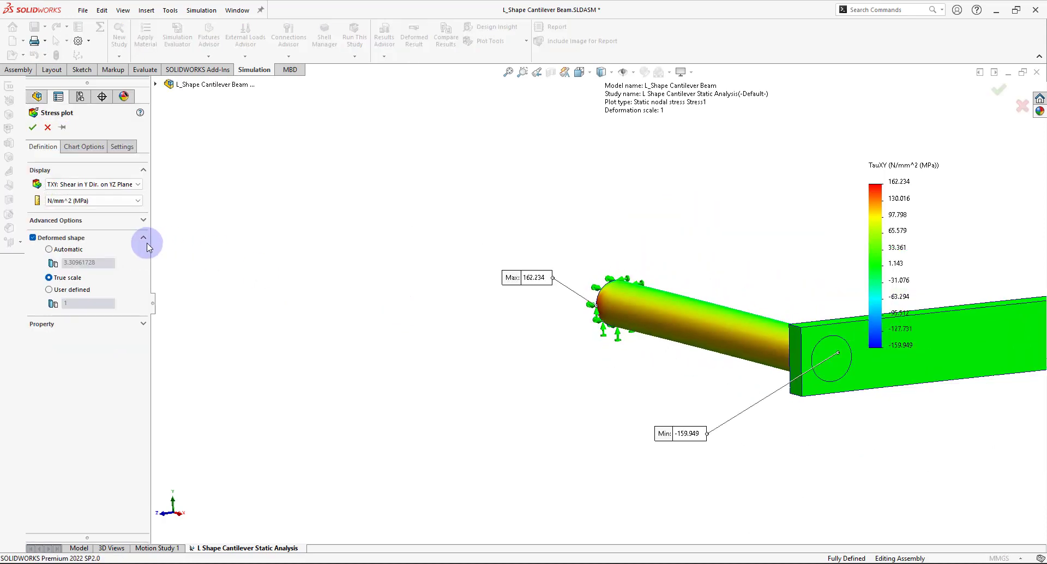
left_click(84, 147)
left_click(117, 148)
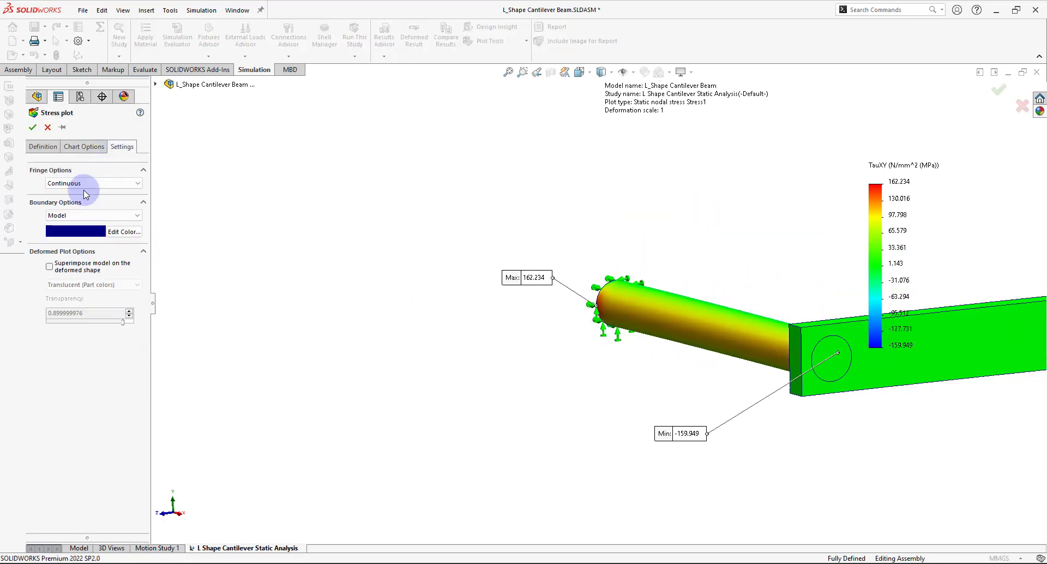
left_click(85, 217)
left_click(84, 240)
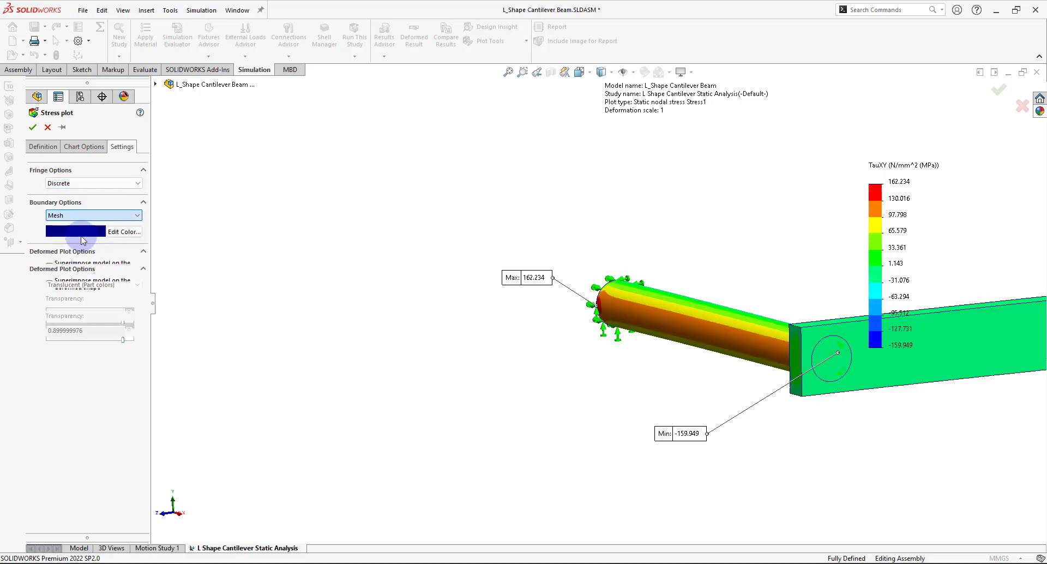
left_click(32, 128)
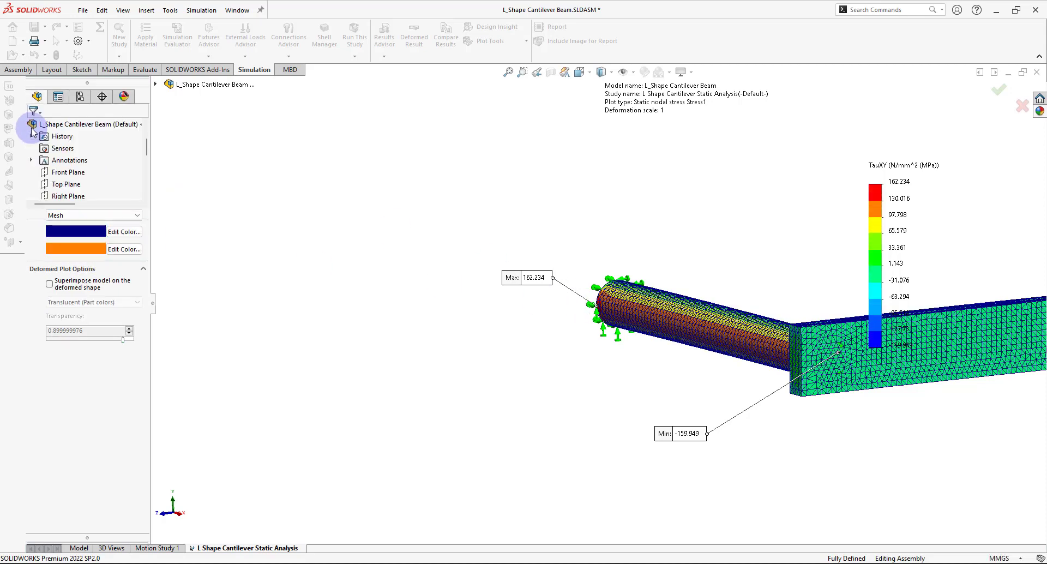
Fit the model in isometric view and start the Probe result tool
scroll(597, 349, "down", 3)
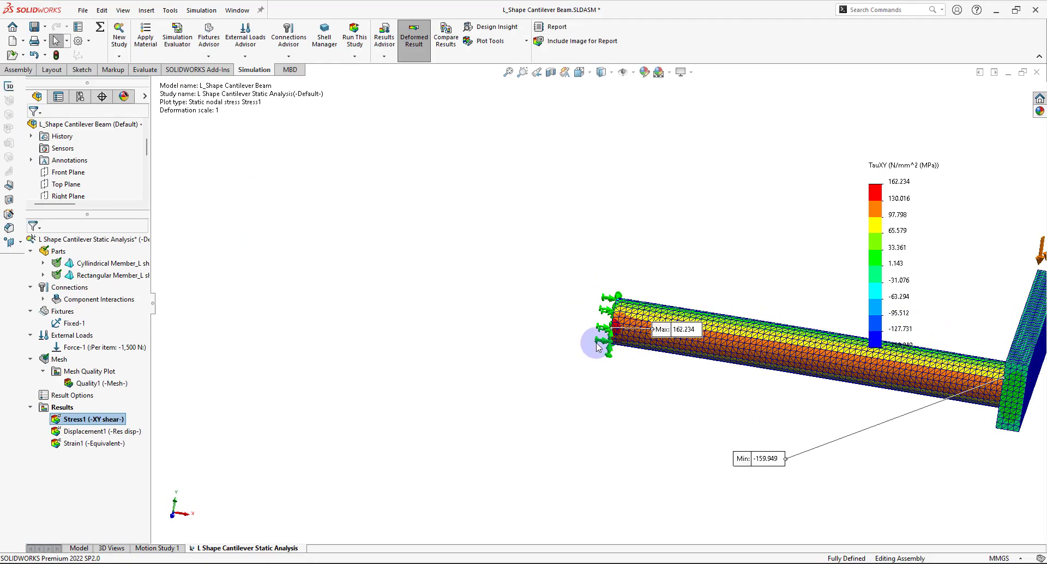
key("ctrl+7")
key("f")
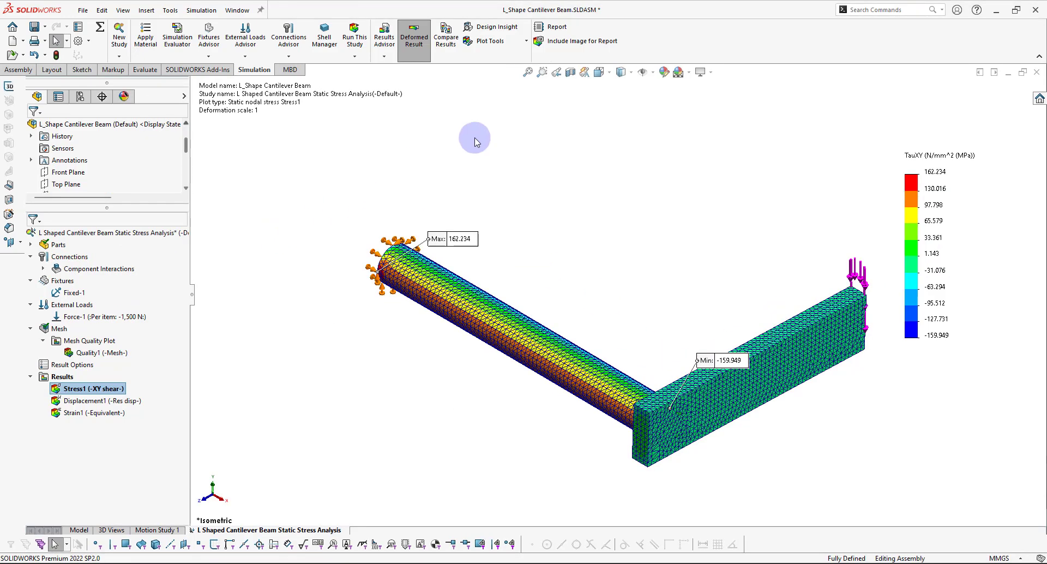
left_click(489, 40)
left_click(492, 203)
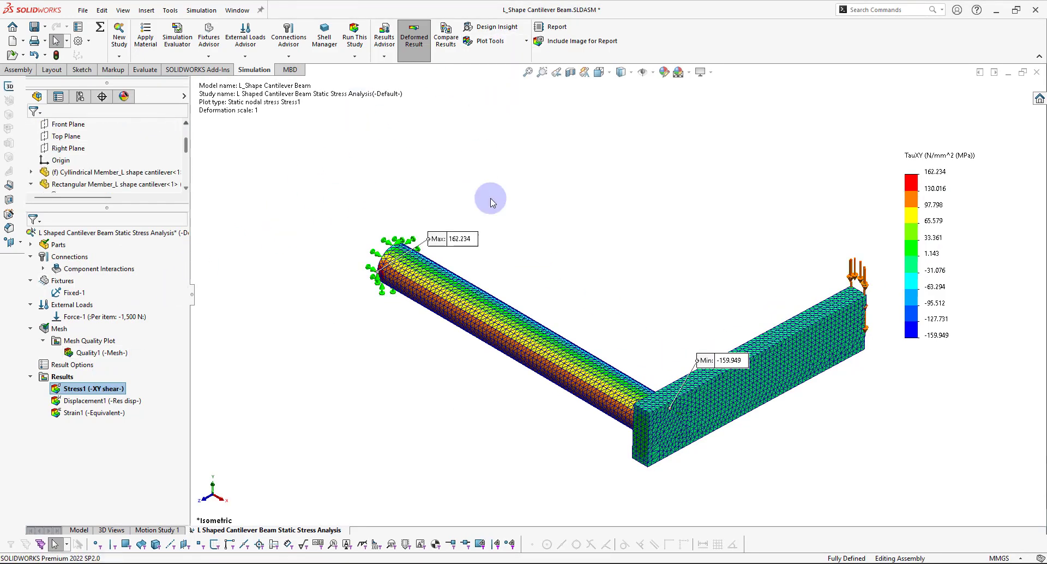
Probe TauXY at nodes 978 and 681 on the cylindrical beam near the fixed end
key("space")
left_click(489, 238)
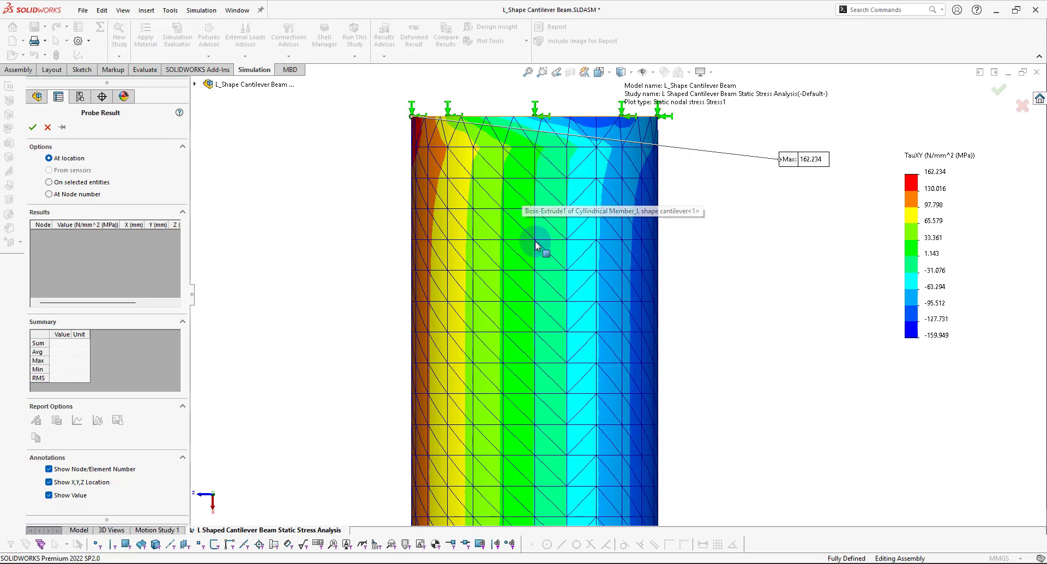
left_click(525, 270)
key("space")
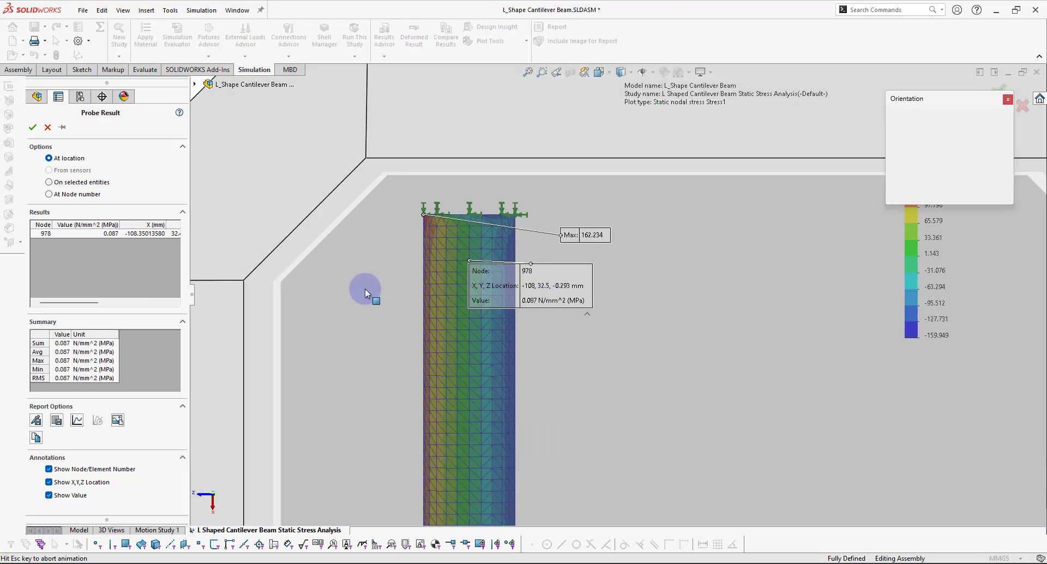
left_click(335, 304)
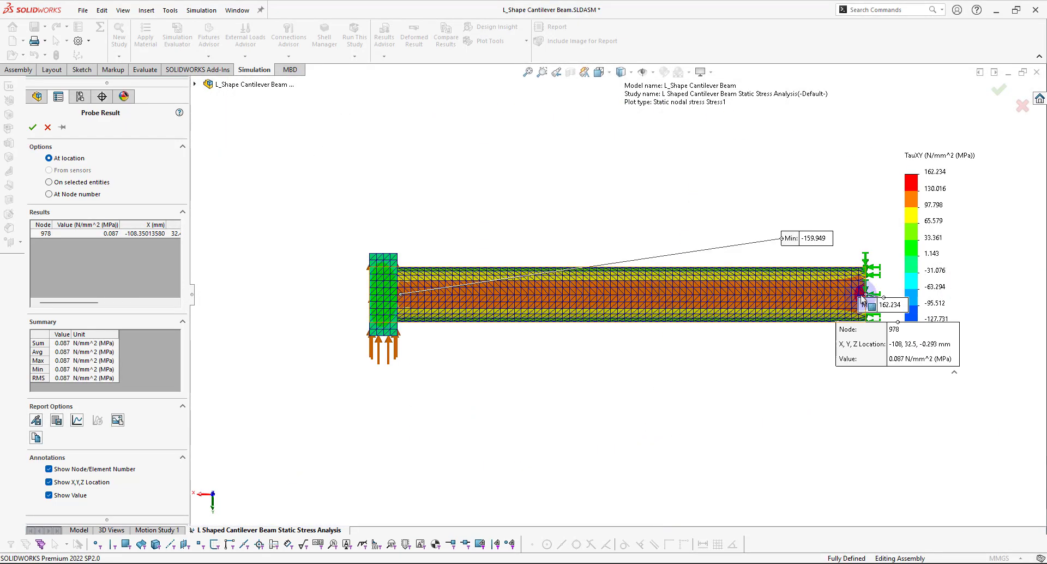
scroll(865, 296, "down", 10)
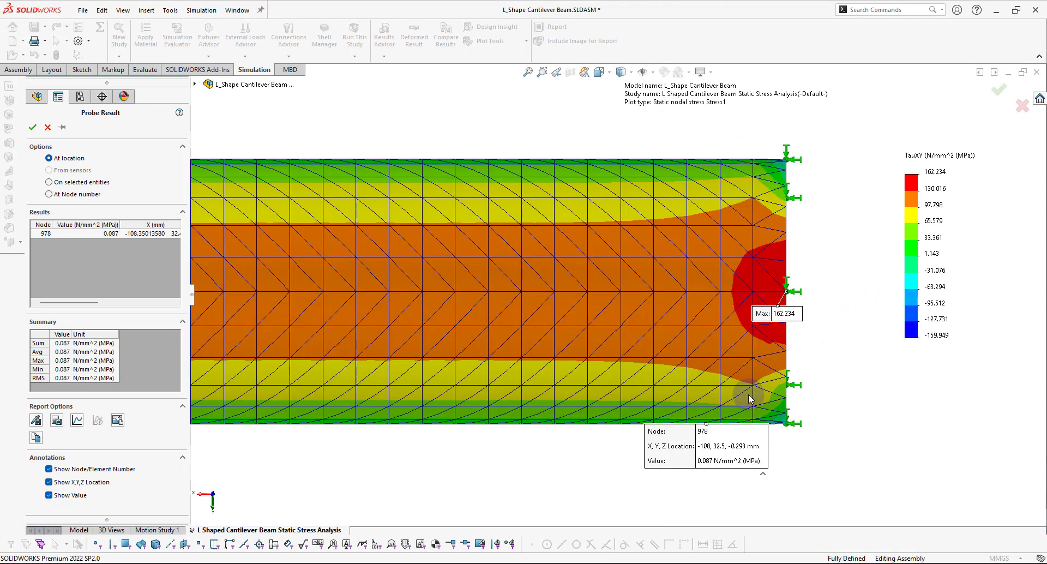
left_click(654, 297)
Probe a third node, 1487, from the top view along the beam
key("space")
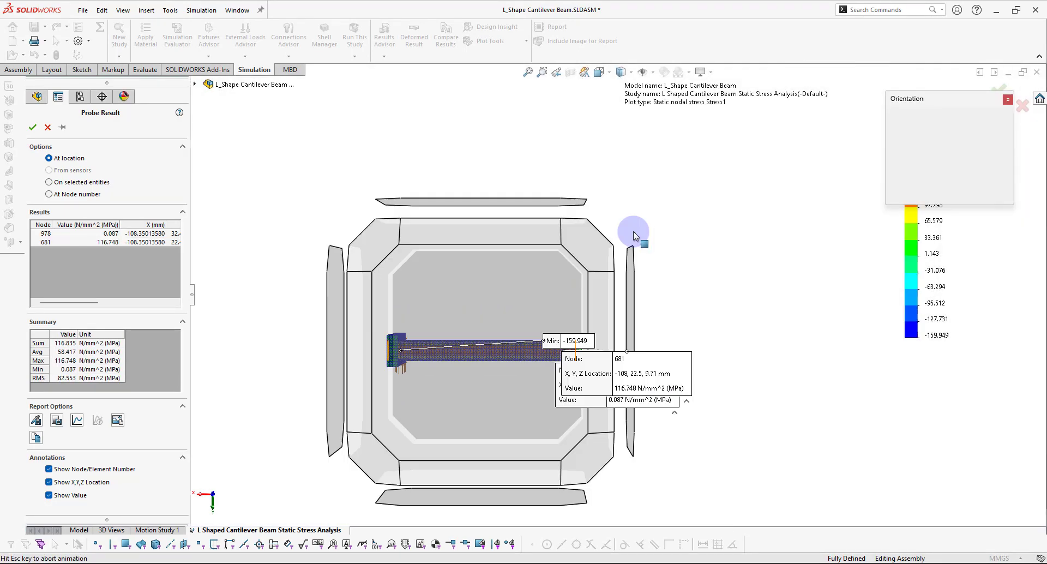
left_click(554, 200)
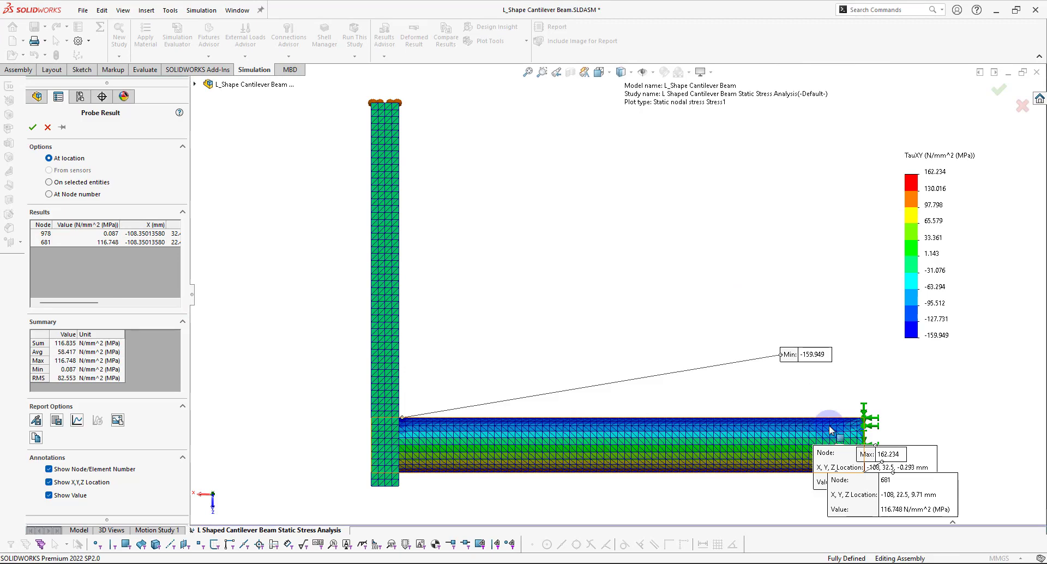
scroll(834, 415, "down", 5)
scroll(670, 369, "up", 5)
scroll(689, 355, "down", 5)
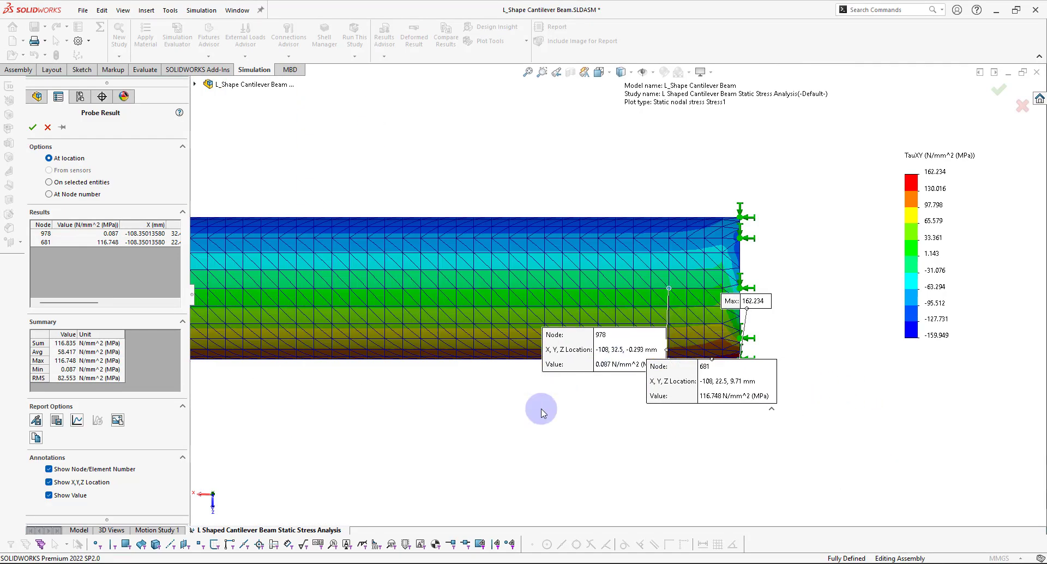
scroll(620, 244, "down", 5)
left_click(616, 244)
scroll(619, 249, "up", 5)
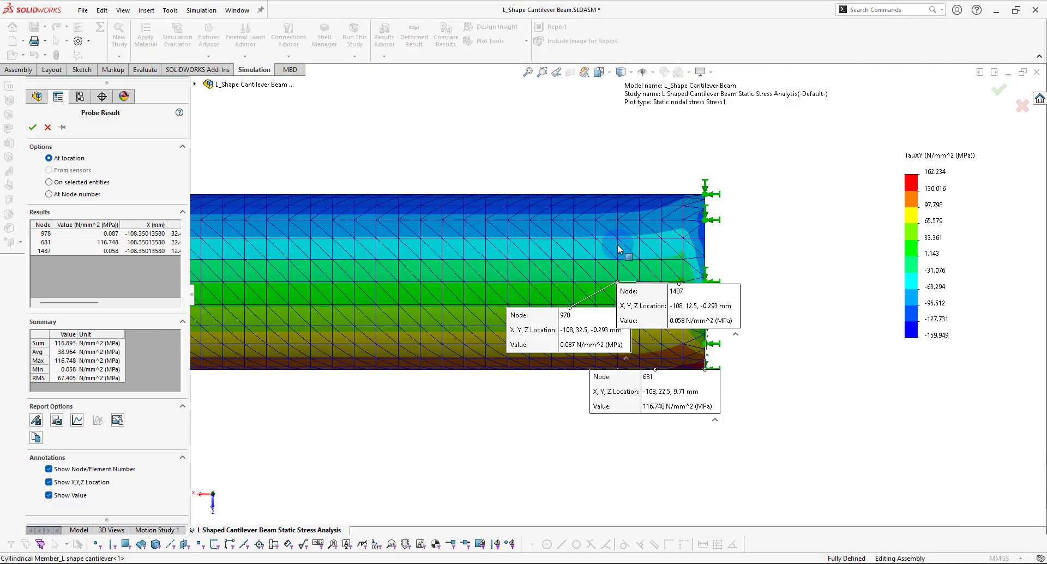
scroll(618, 294, "up", 4)
Graph the probed values (0.087, 116.748, 0.058 MPa), then close the graph and probe panel
left_click(78, 421)
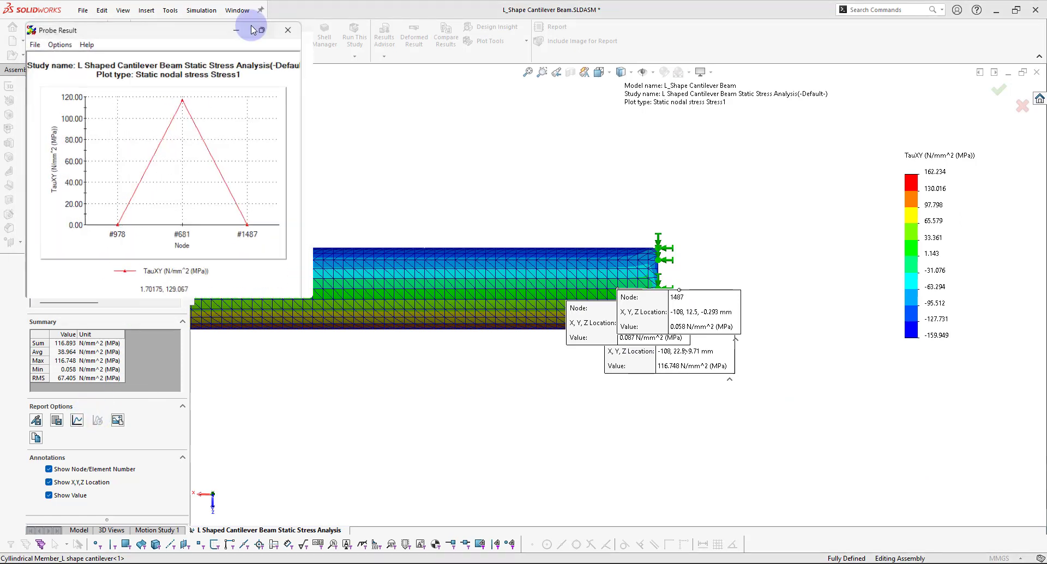
left_click(268, 10)
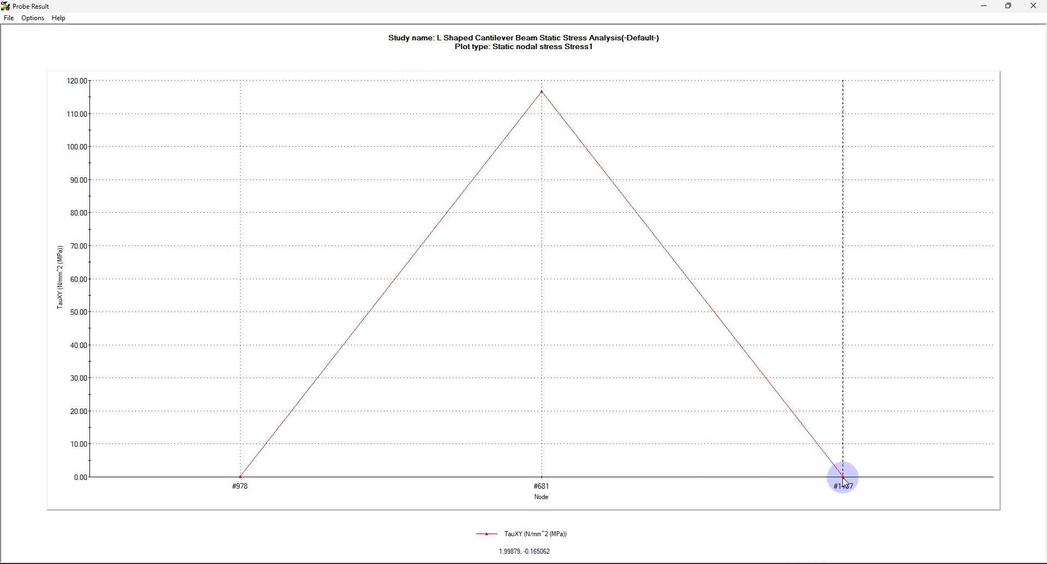
left_click(1033, 5)
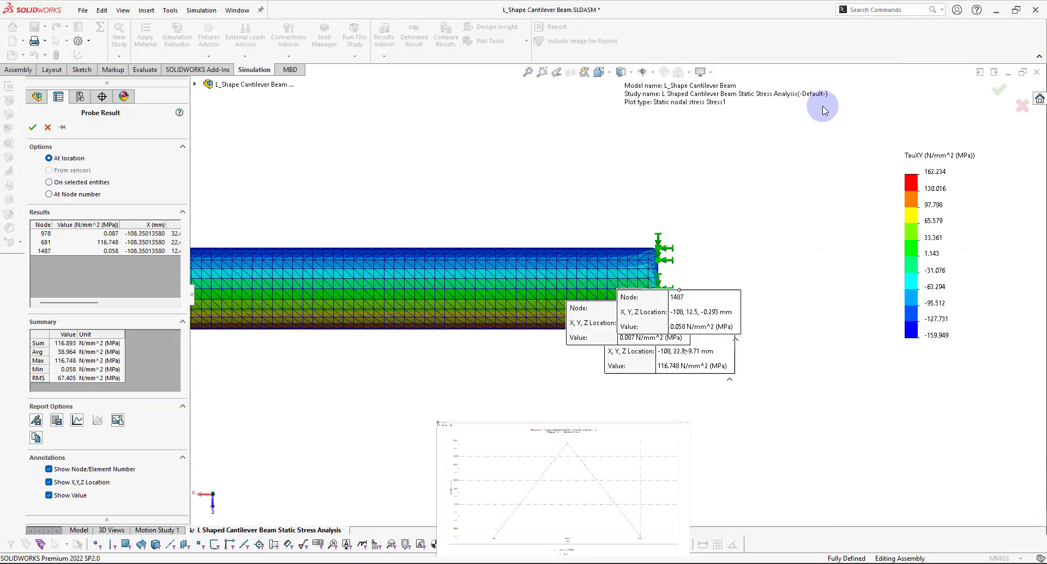
key("ctrl+7")
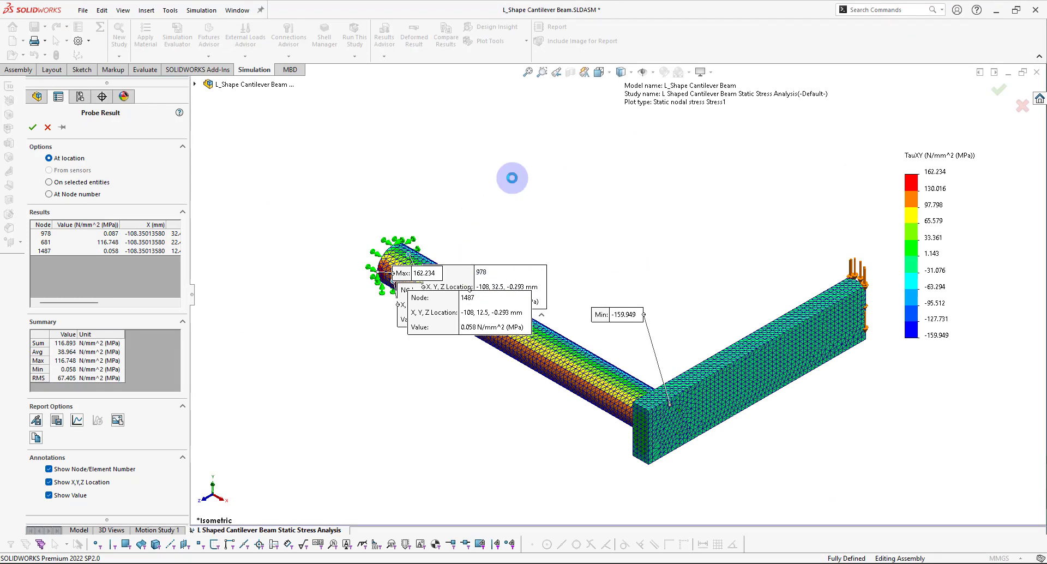
left_click(998, 93)
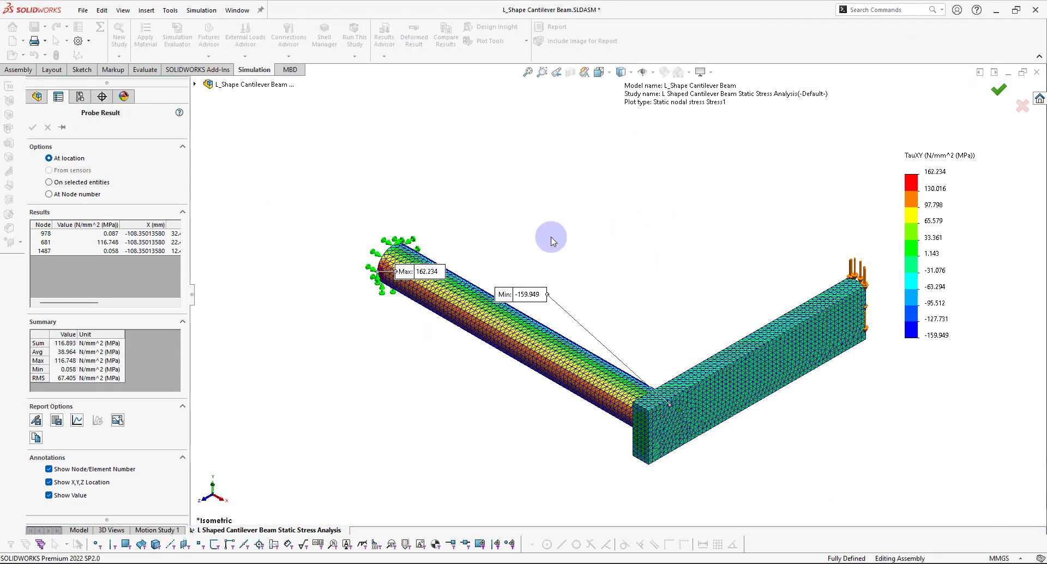